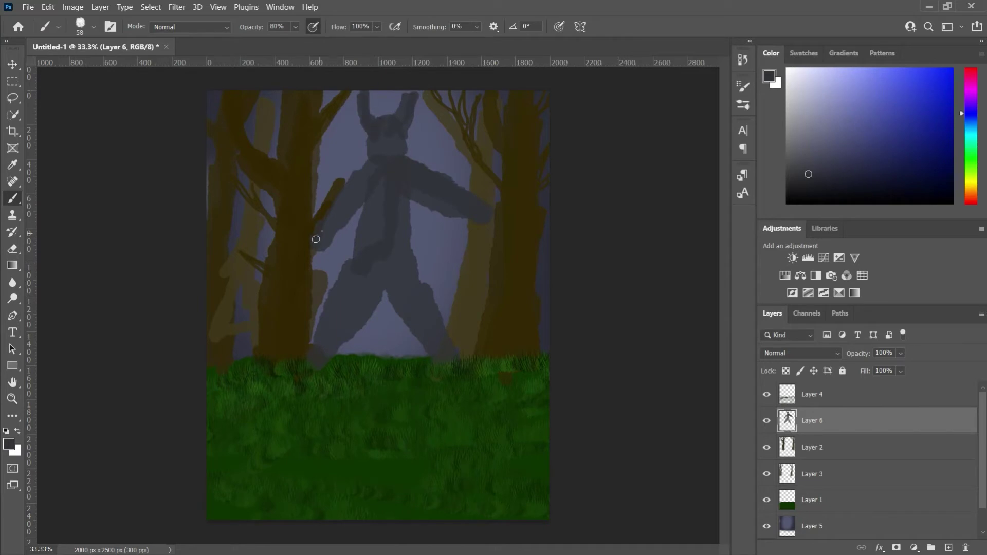
# Adjust the brush tip, add a new layer above the grey creature and paint its two eyes in bright red.
pyautogui.rightClick(380, 130)
pyautogui.moveTo(427, 165); pyautogui.dragTo(425, 156)
pyautogui.moveTo(406, 155)
pyautogui.mouseDown()
pyautogui.moveTo(433, 203)
pyautogui.moveTo(423, 161)
pyautogui.mouseUp()
pyautogui.press('Return')
pyautogui.click(952, 69)
pyautogui.click(948, 548)
pyautogui.rightClick(401, 169)
pyautogui.click(420, 278)
pyautogui.click(394, 131)
pyautogui.rightClick(392, 138)
pyautogui.click(378, 131)
# Paint a jagged mouth on the creature's face in black with a small brush.
pyautogui.click(787, 204)
pyautogui.rightClick(382, 134)
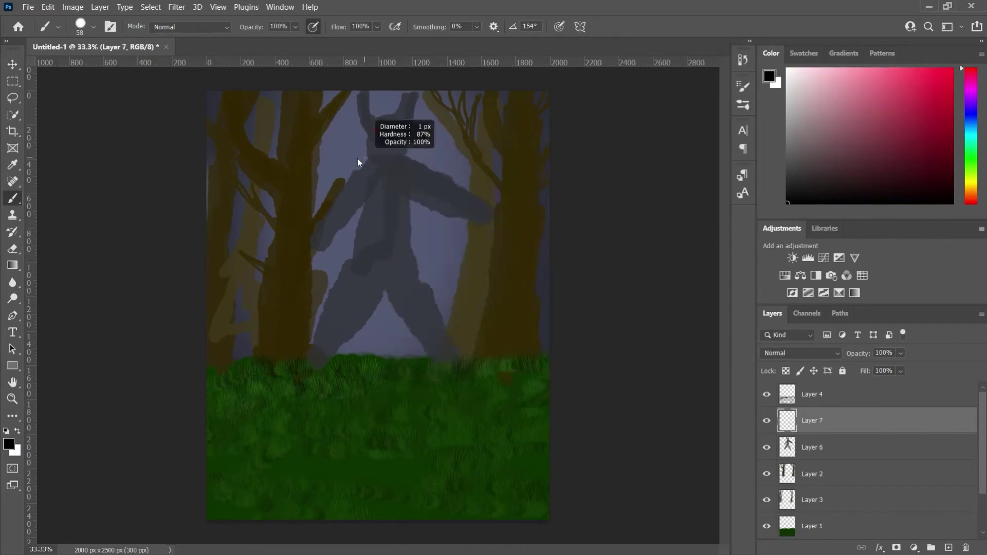
pyautogui.scroll(5, 398, 184)
pyautogui.moveTo(364, 125); pyautogui.dragTo(402, 125)
pyautogui.scroll(-7, 389, 237)
# Add a new layer above Layer 4 and paint a large black human silhouette in the foreground at 80% brush opacity.
pyautogui.click(899, 394)
pyautogui.click(948, 547)
pyautogui.press('8')
pyautogui.moveTo(432, 232)
pyautogui.mouseDown()
pyautogui.moveTo(459, 243)
pyautogui.moveTo(453, 273)
pyautogui.moveTo(392, 364)
pyautogui.moveTo(466, 295)
pyautogui.moveTo(476, 359)
pyautogui.moveTo(450, 276)
pyautogui.moveTo(469, 399)
pyautogui.mouseUp()
# On a new layer above Layer 4, paint a very dark grey area beneath the foreground silhouette and erase its excess edge.
pyautogui.click(792, 199)
pyautogui.click(899, 420)
pyautogui.click(948, 548)
pyautogui.moveTo(446, 431)
pyautogui.mouseDown()
pyautogui.moveTo(478, 487)
pyautogui.moveTo(489, 453)
pyautogui.mouseUp()
pyautogui.press('e')
pyautogui.moveTo(421, 418); pyautogui.dragTo(437, 467)
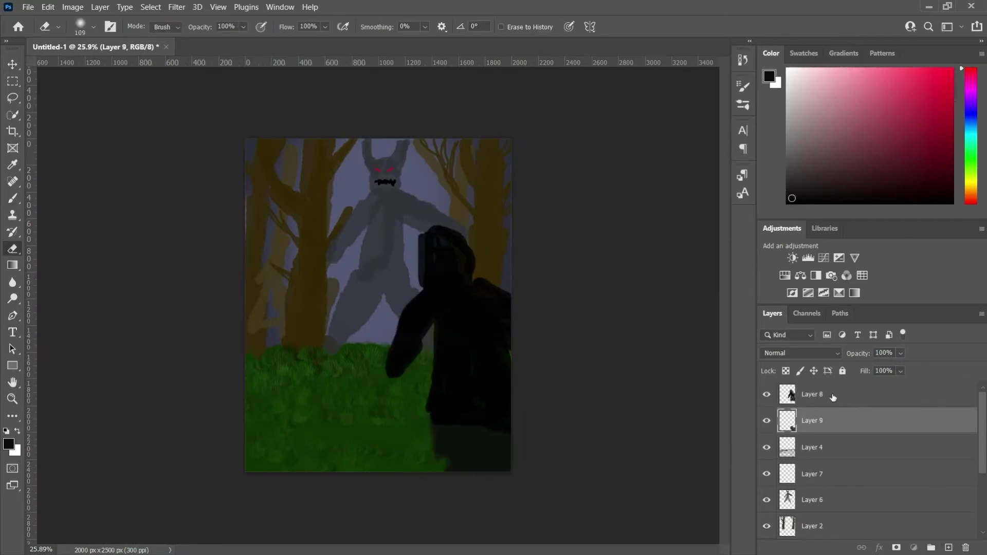
# Add another layer and, with an adjusted brush tip, paint a mid-grey detail at the foreground figure's hand.
pyautogui.click(948, 547)
pyautogui.click(787, 149)
pyautogui.rightClick(384, 319)
pyautogui.moveTo(449, 385); pyautogui.dragTo(523, 381)
pyautogui.moveTo(478, 354); pyautogui.dragTo(466, 353)
pyautogui.press('Return')
pyautogui.press('b')
pyautogui.rightClick(385, 289)
pyautogui.keyDown('alt'); pyautogui.rightClick(379, 325); pyautogui.keyUp('alt')
pyautogui.moveTo(410, 373); pyautogui.dragTo(377, 361)
pyautogui.keyDown('alt'); pyautogui.rightClick(380, 354); pyautogui.keyUp('alt')
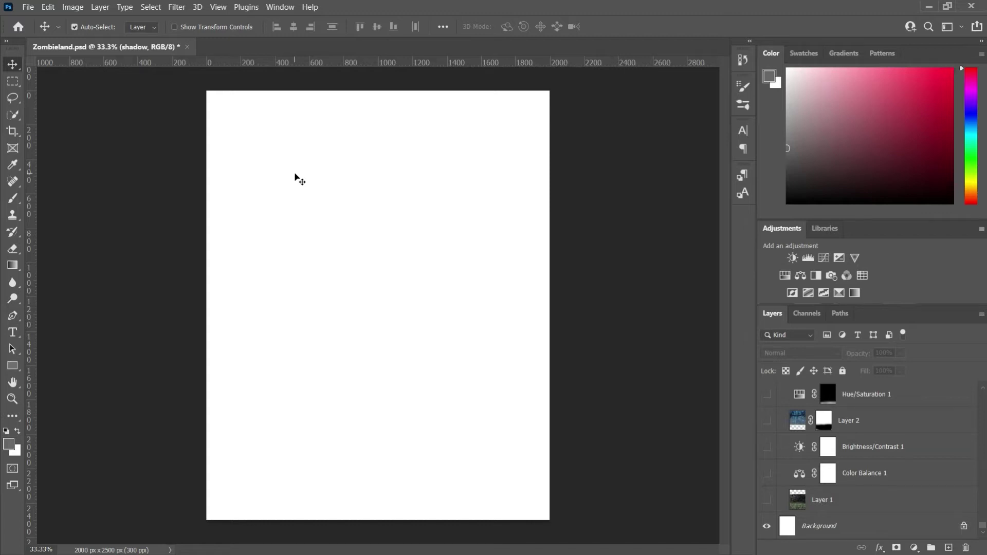
# Show Layer 1 and Layer 2, disabling the mask of Layer 2 for comparison and enabling it again.
pyautogui.click(766, 500)
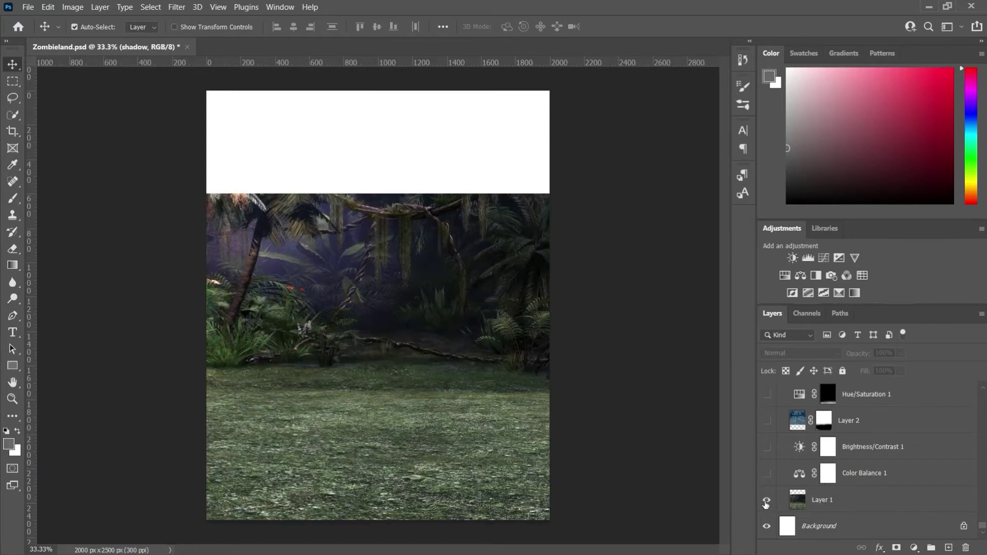
pyautogui.keyDown('shift'); pyautogui.click(823, 420); pyautogui.keyUp('shift')
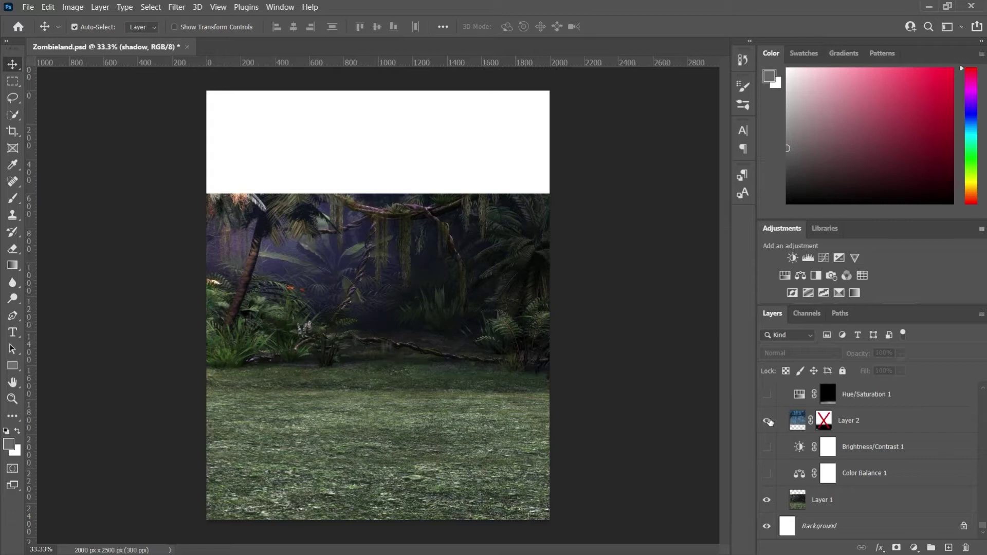
pyautogui.click(767, 421)
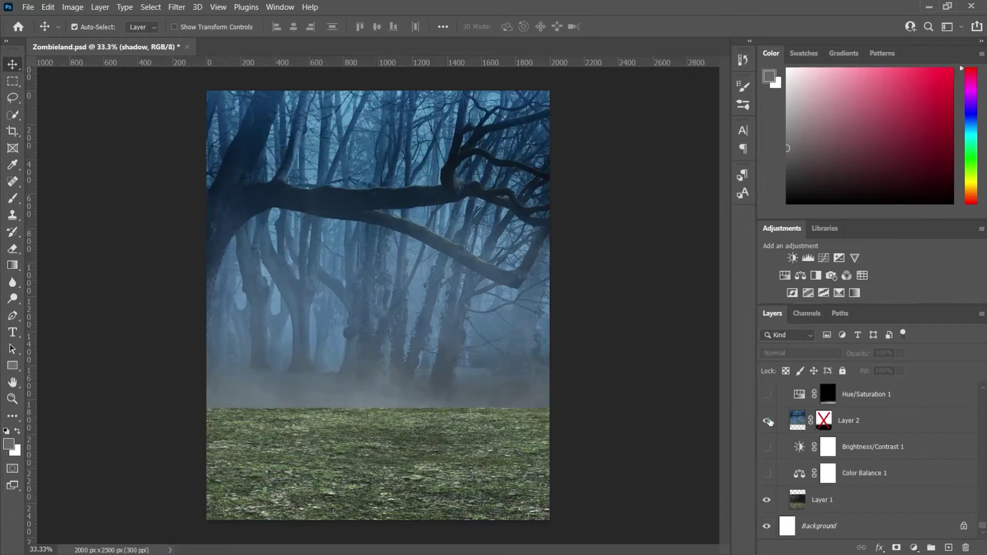
pyautogui.keyDown('shift'); pyautogui.click(823, 421); pyautogui.keyUp('shift')
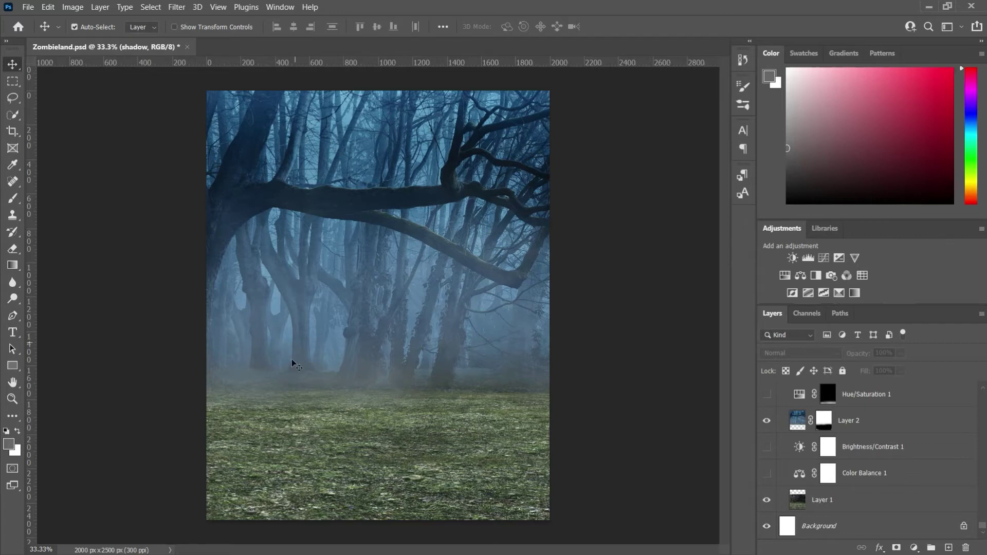
# Show the Color Balance 1 and Brightness/Contrast 1 adjustments plus Layer 14, and select Layer 14.
pyautogui.click(766, 473)
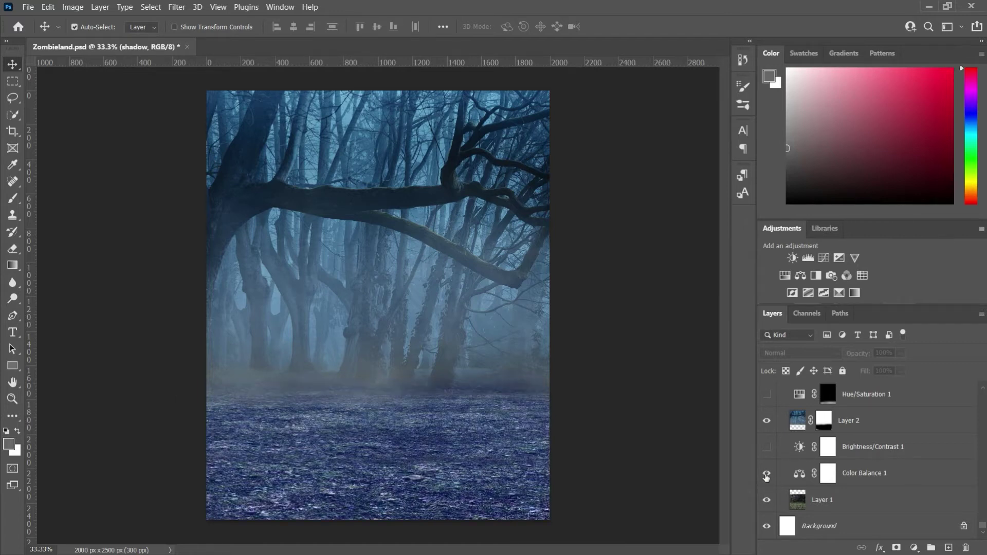
pyautogui.click(767, 447)
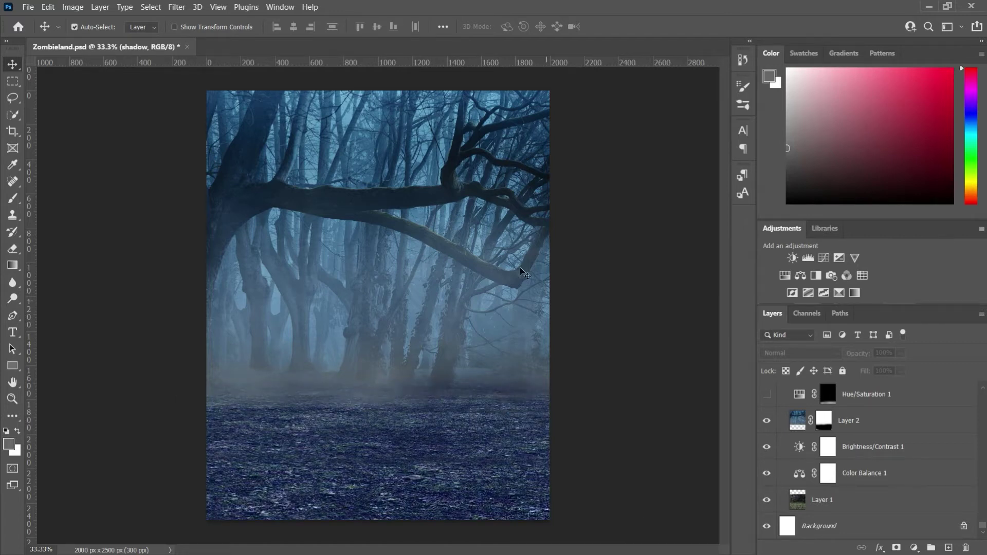
pyautogui.scroll(2, 896, 509)
pyautogui.scroll(2, 880, 479)
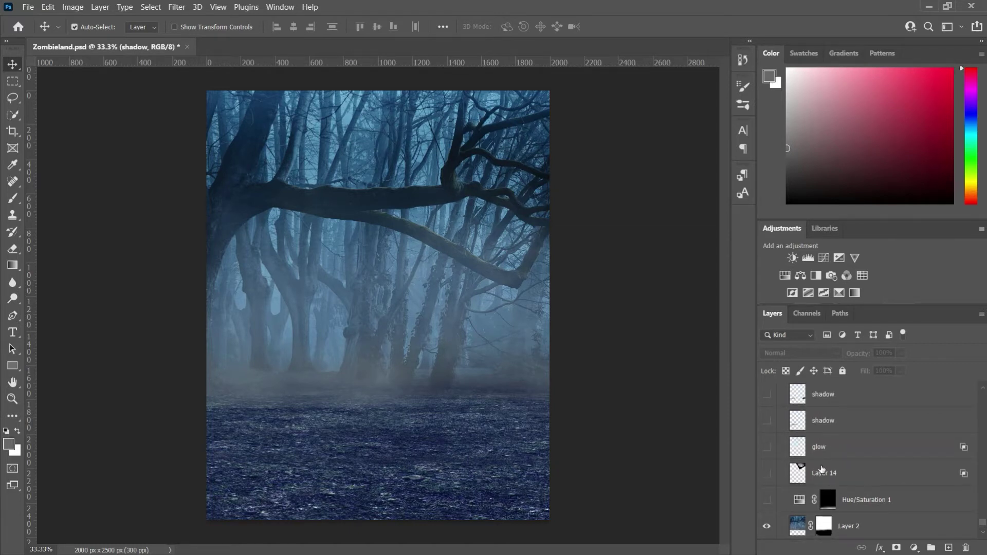
pyautogui.click(766, 473)
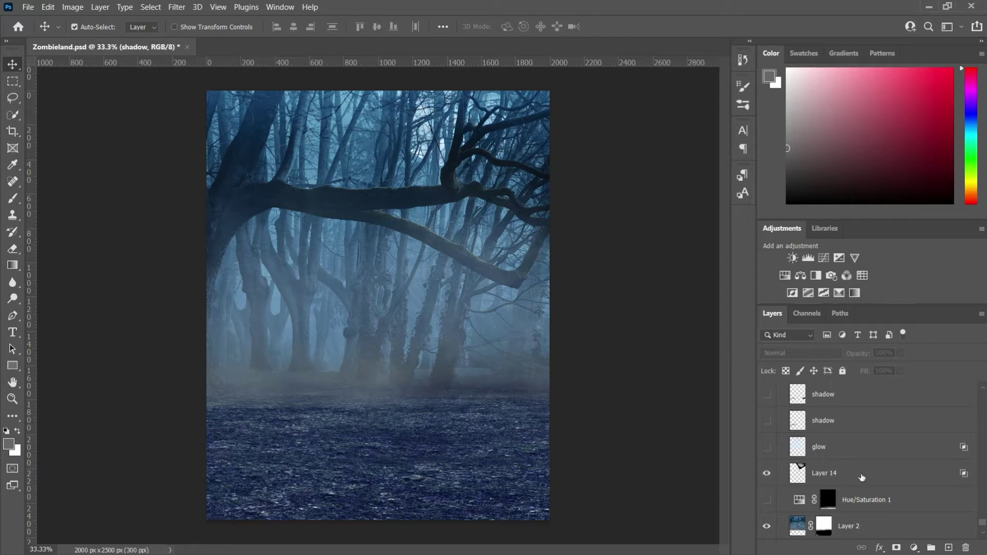
pyautogui.click(862, 478)
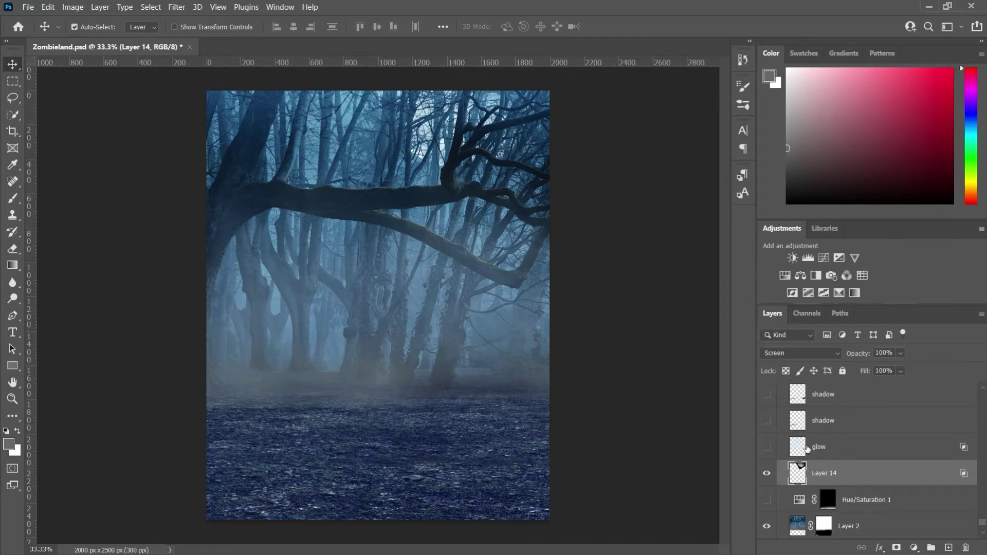
# Show Layer 3, the zombie smart object with the Blur More filter.
pyautogui.scroll(3, 879, 468)
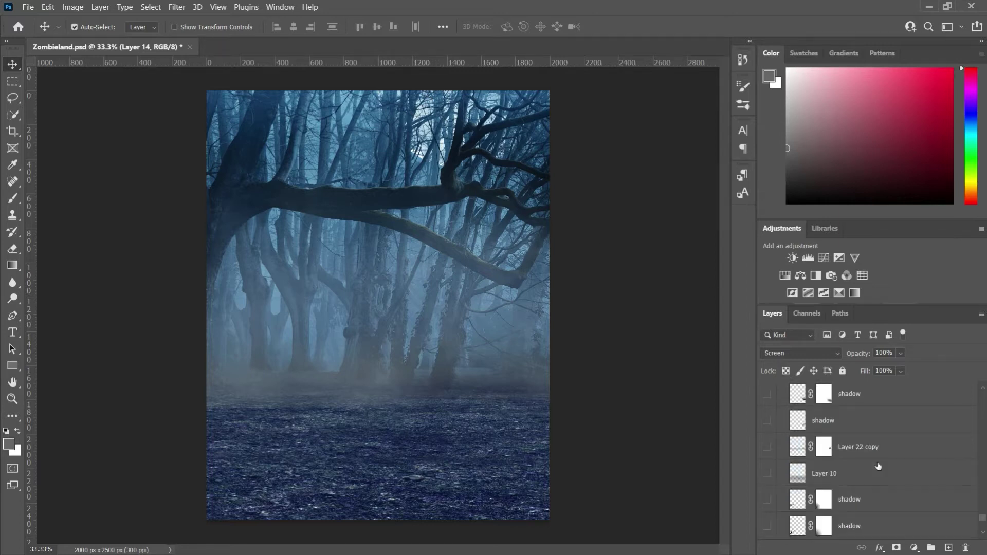
pyautogui.scroll(1, 880, 479)
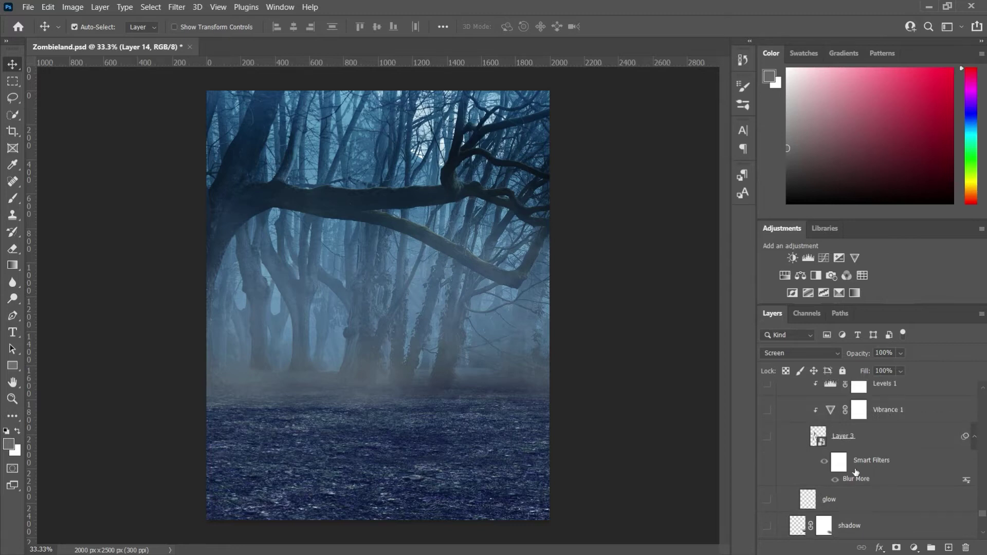
pyautogui.scroll(1, 882, 500)
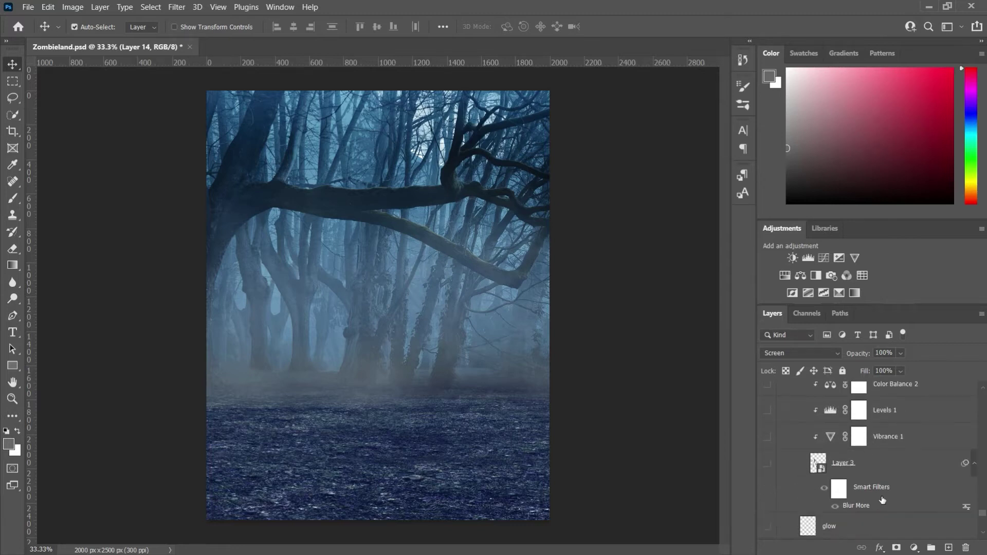
pyautogui.click(766, 463)
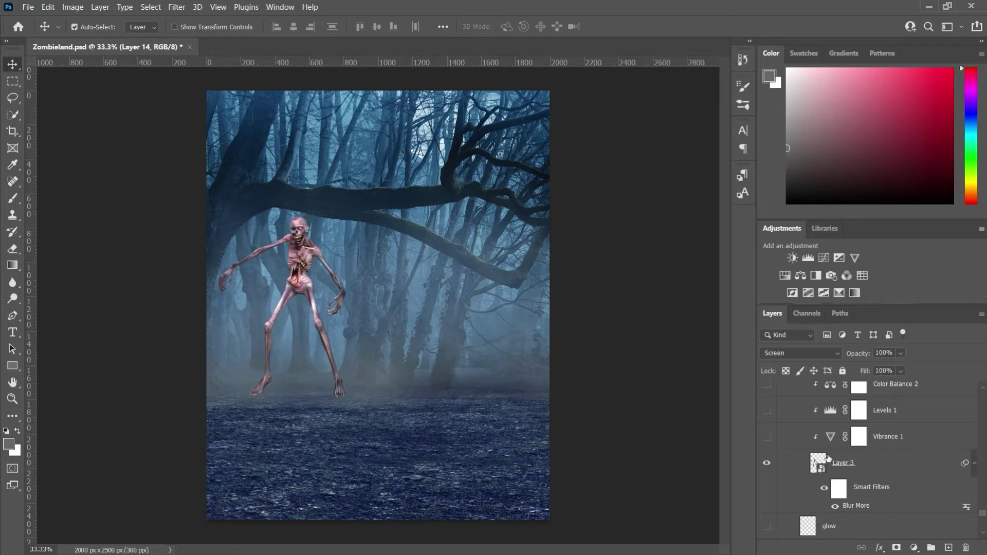
# Show the masked shadow cast by the zombie and the two unmasked shadow layers directly below it.
pyautogui.scroll(1, 828, 456)
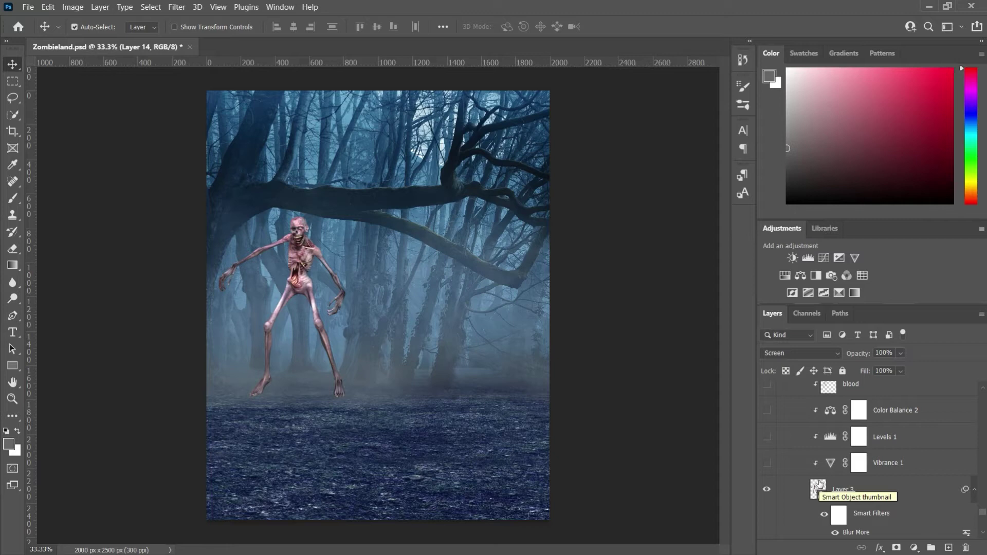
pyautogui.scroll(-2, 817, 486)
pyautogui.scroll(-2, 947, 473)
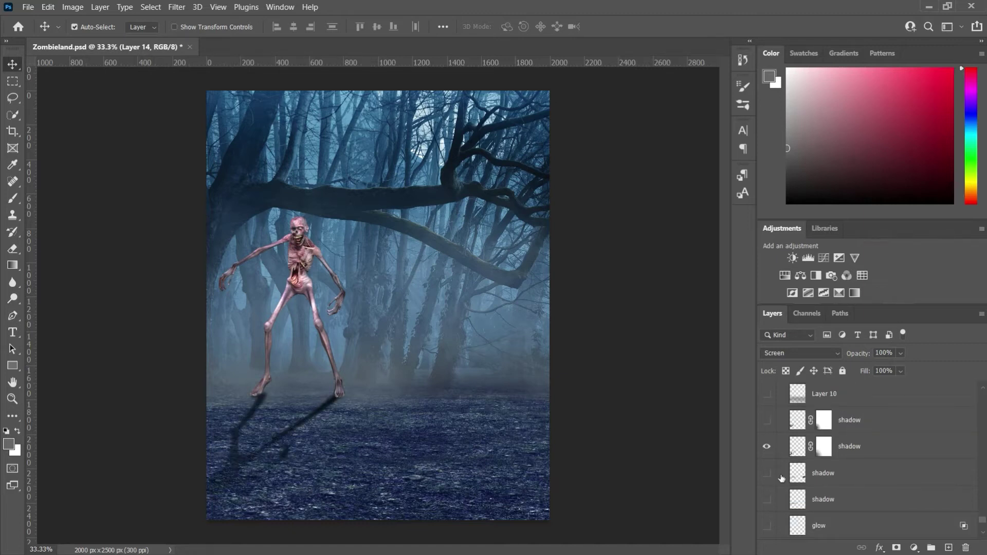
pyautogui.click(766, 474)
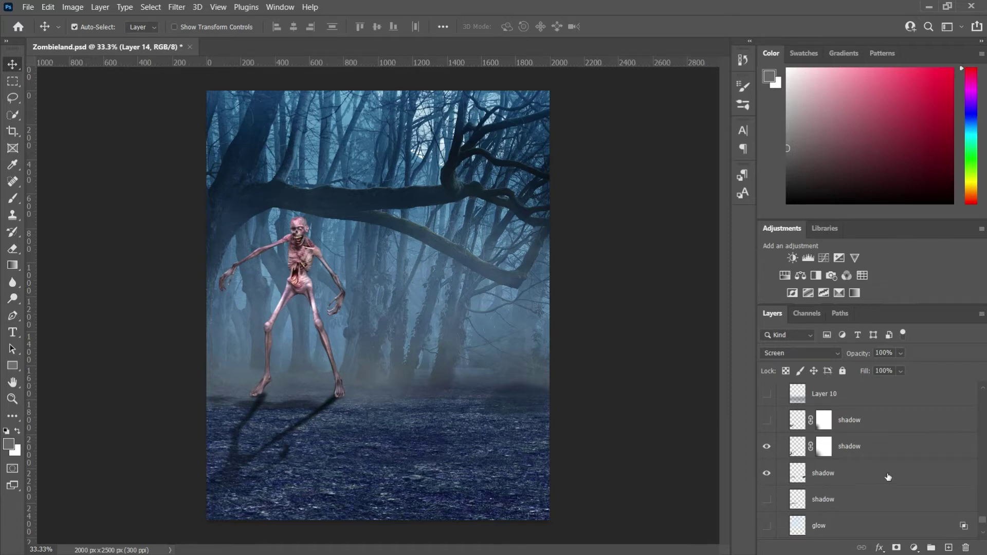
pyautogui.scroll(-1, 822, 480)
pyautogui.click(766, 473)
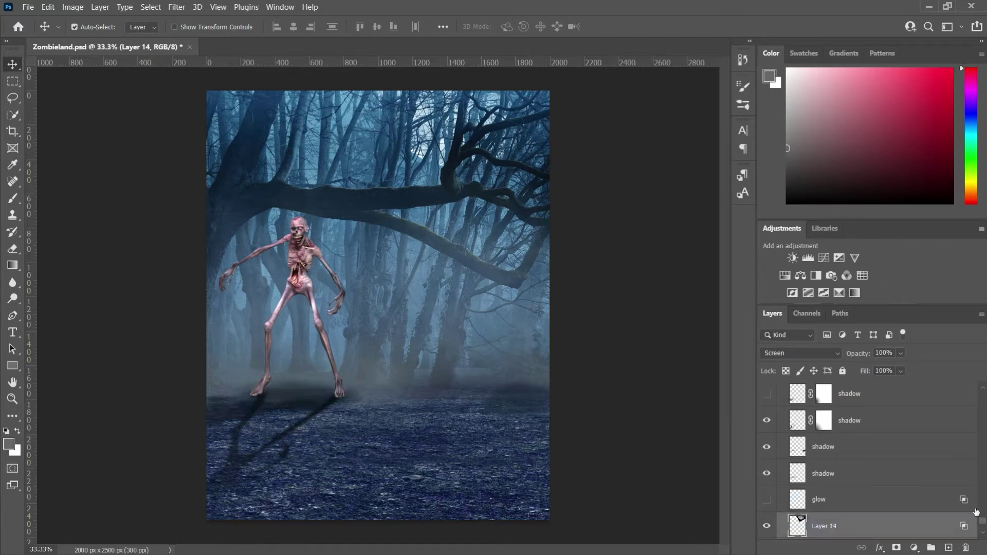
# Show the Vibrance 1, Levels 1 and Color Balance 2 adjustments clipped to the zombie.
pyautogui.scroll(-1, 835, 506)
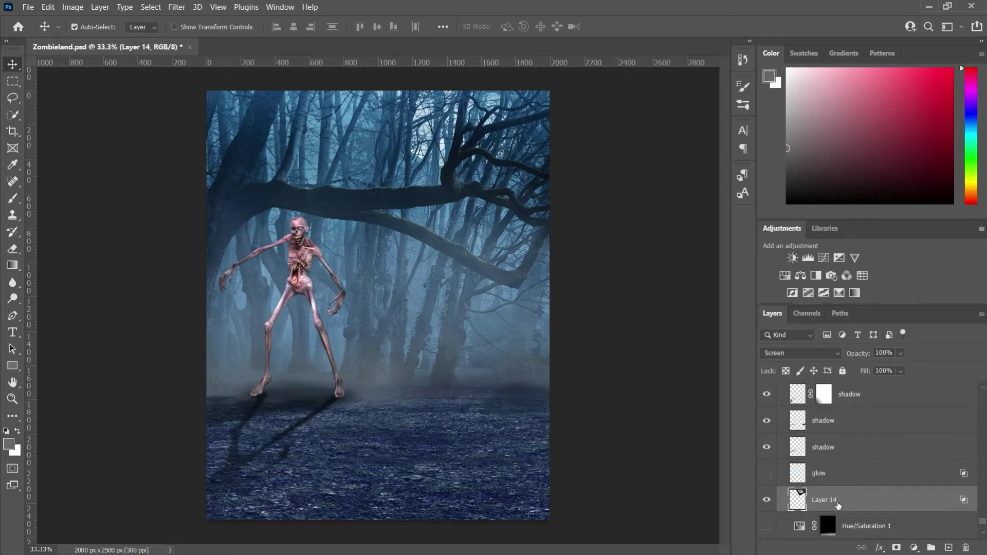
pyautogui.scroll(10, 866, 469)
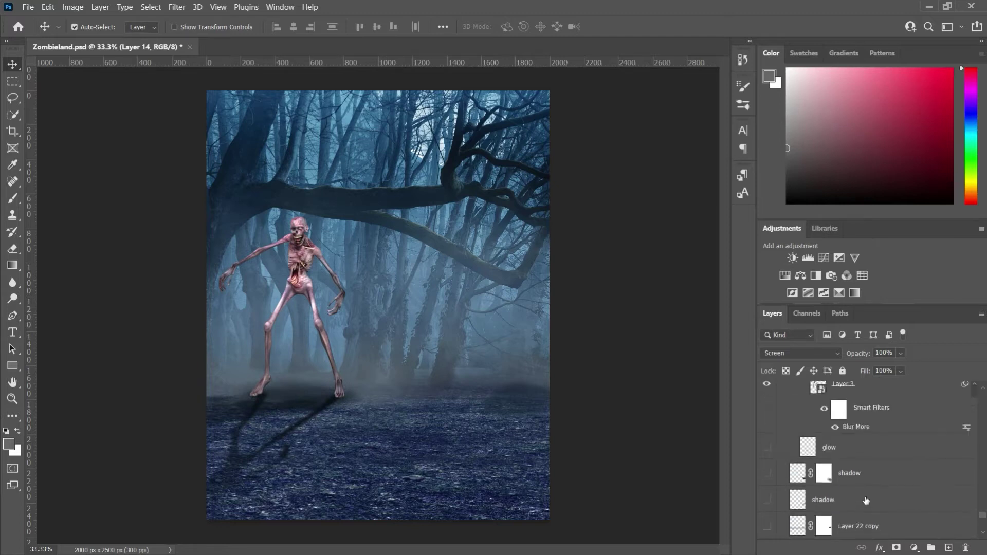
pyautogui.scroll(-2, 889, 499)
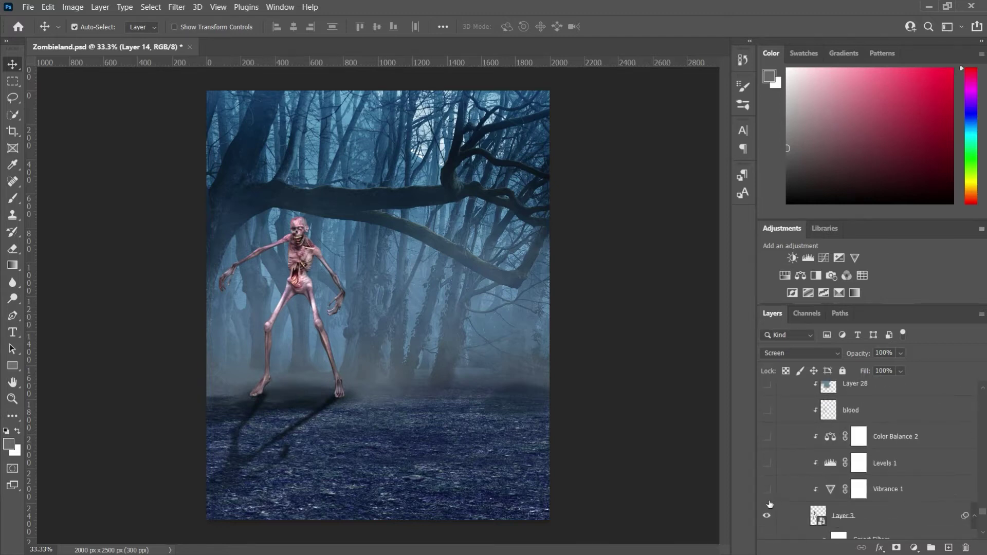
pyautogui.click(766, 463)
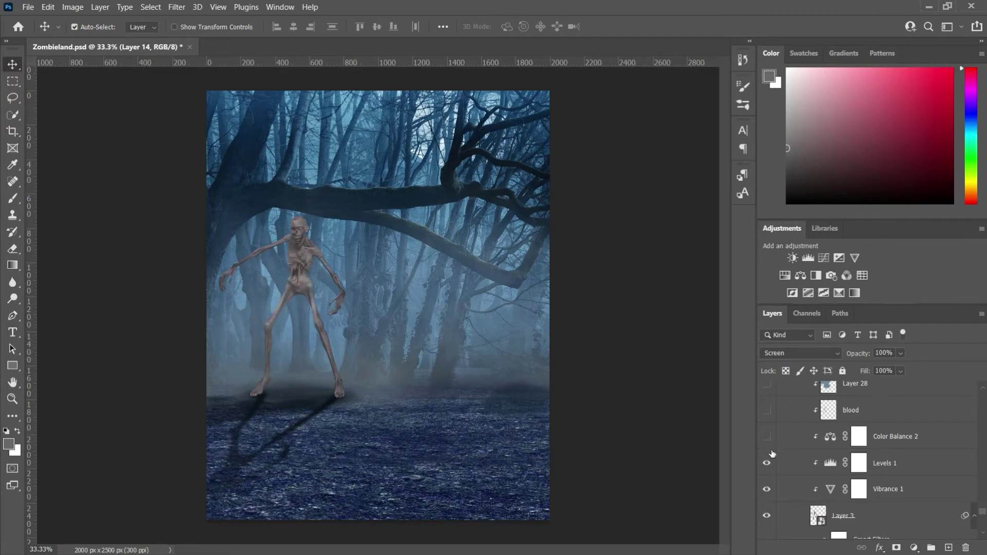
pyautogui.click(766, 438)
# Show Layer 28, Layer 20 and the suliver layer in the zombie group, with Layer 28 selected.
pyautogui.scroll(3, 771, 437)
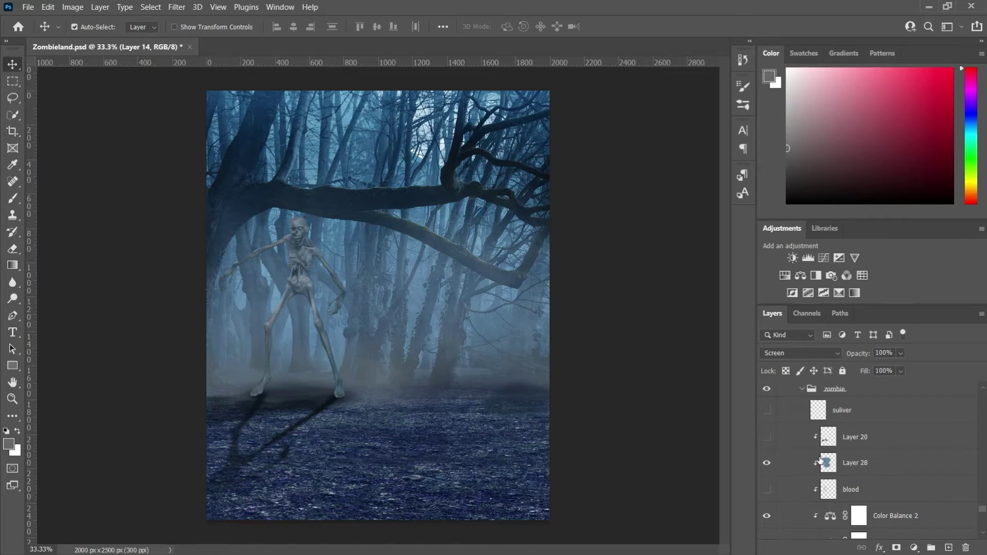
pyautogui.click(842, 464)
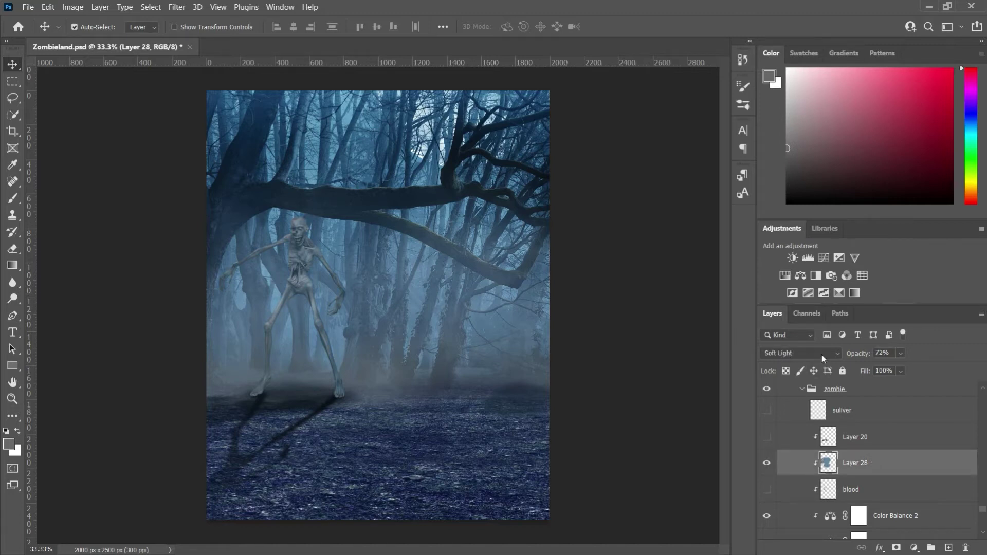
pyautogui.click(766, 436)
pyautogui.scroll(1, 827, 456)
pyautogui.scroll(-1, 877, 462)
pyautogui.click(766, 411)
# Compare the zombie's face up close with the suliver layer hidden and shown.
pyautogui.scroll(3, 288, 241)
pyautogui.scroll(3, 288, 241)
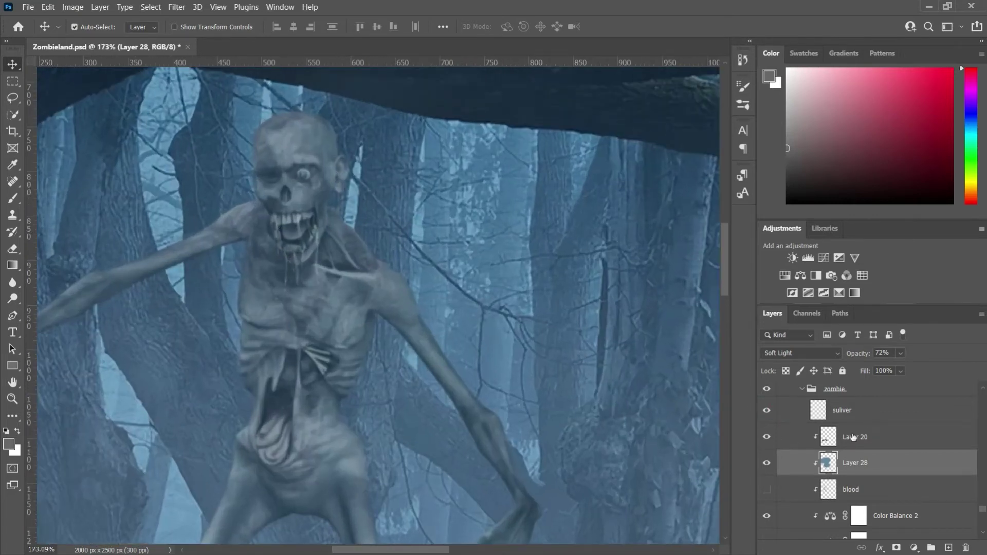
pyautogui.click(766, 411)
pyautogui.click(766, 411)
# Show the blood layer on the zombie, then hide and show it again to compare its effect.
pyautogui.scroll(-1, 820, 443)
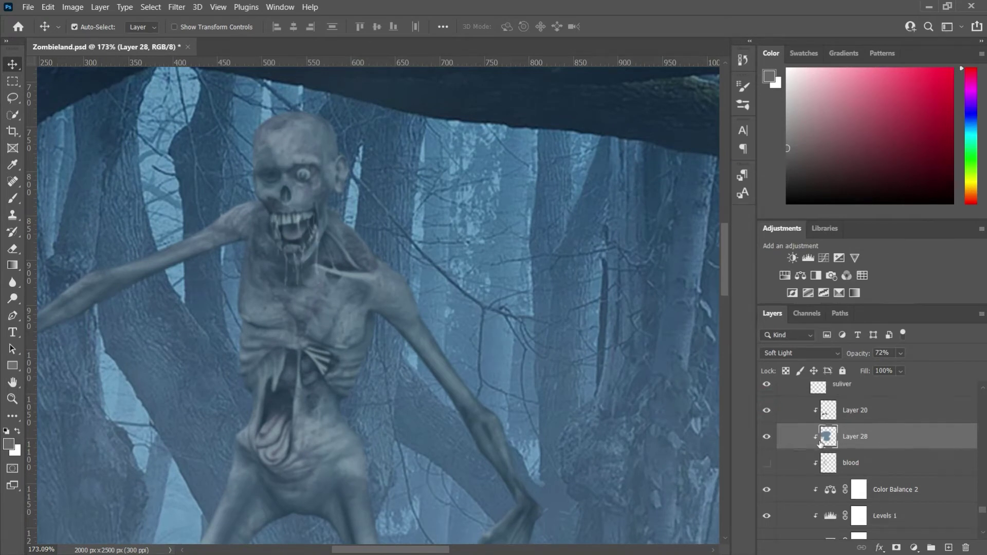
pyautogui.click(766, 464)
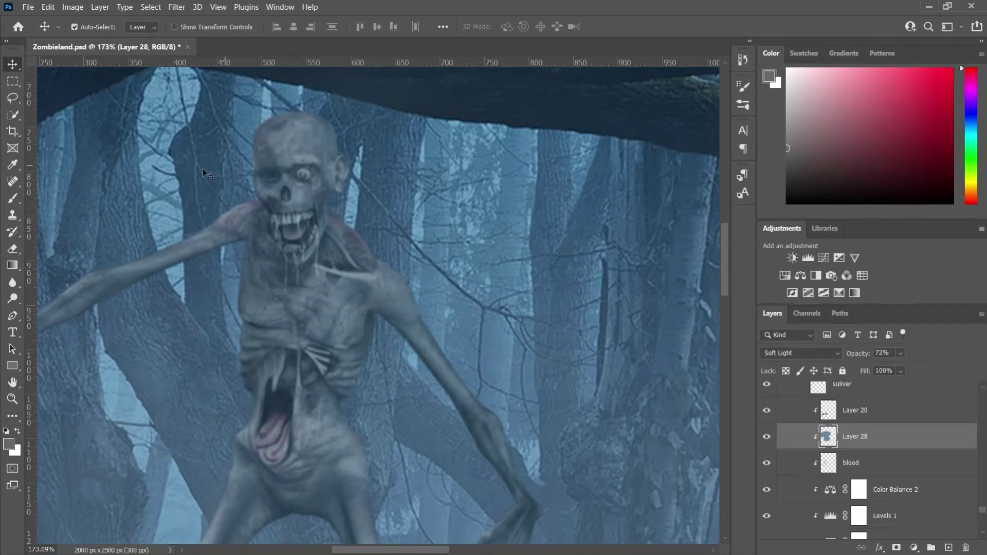
pyautogui.scroll(-6, 390, 335)
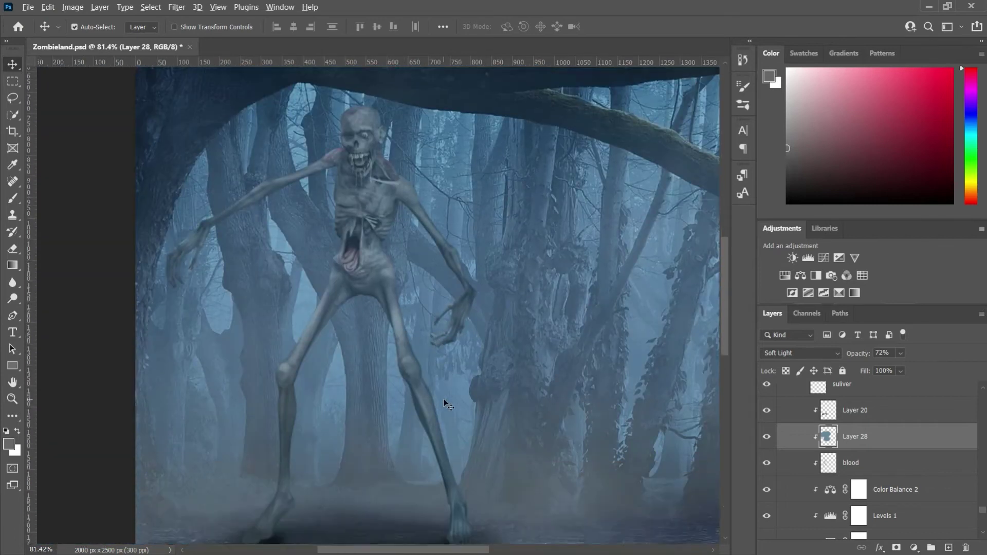
pyautogui.scroll(3, 375, 322)
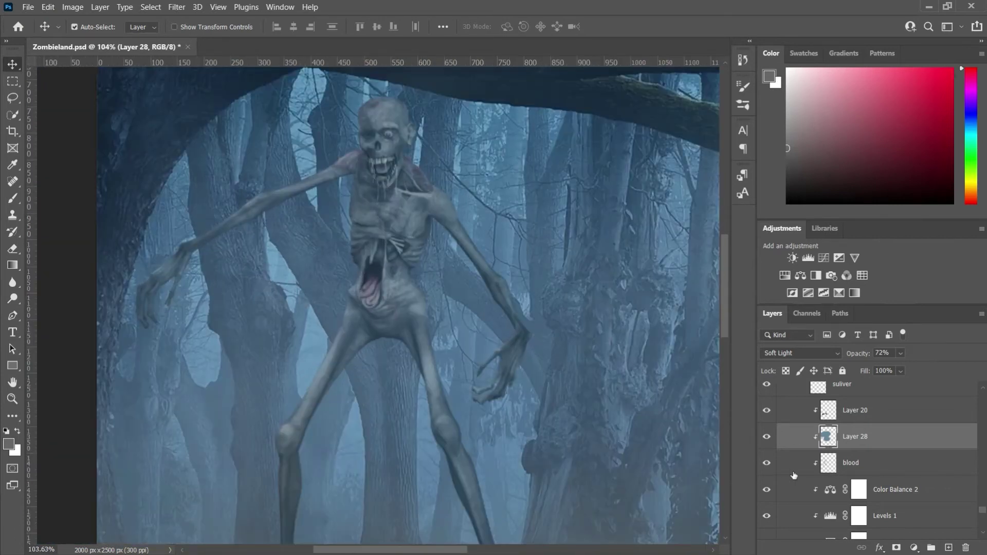
pyautogui.click(767, 464)
pyautogui.click(767, 464)
# Collapse the inner zombie group and show the Brightness/Contrast 4 and Brightness/Contrast 4 copy adjustments above it.
pyautogui.scroll(-5, 440, 356)
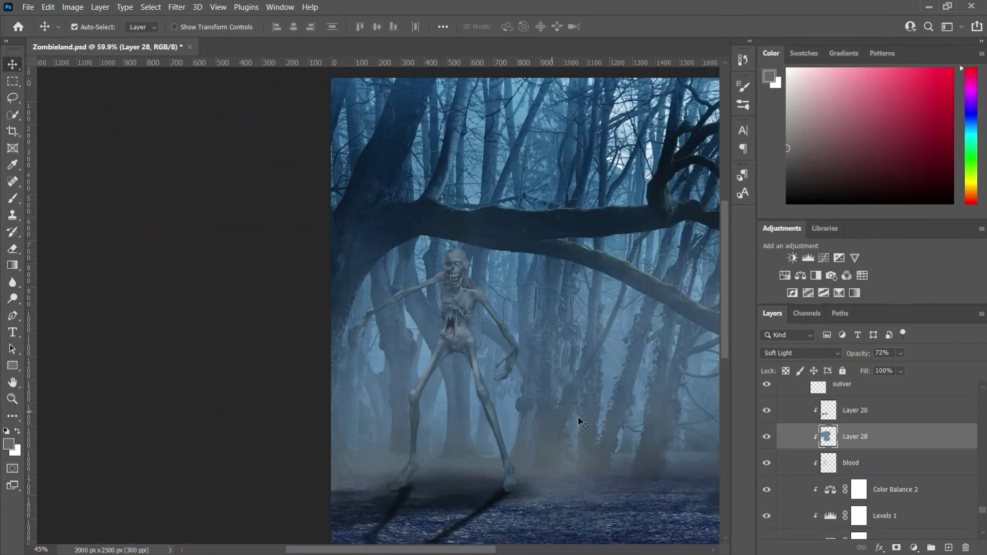
pyautogui.scroll(3, 889, 466)
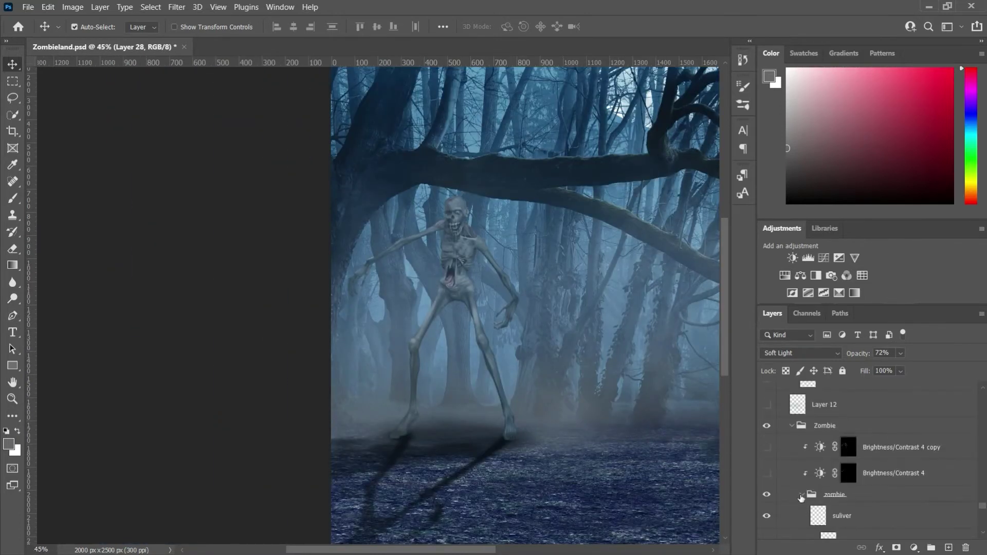
pyautogui.click(801, 493)
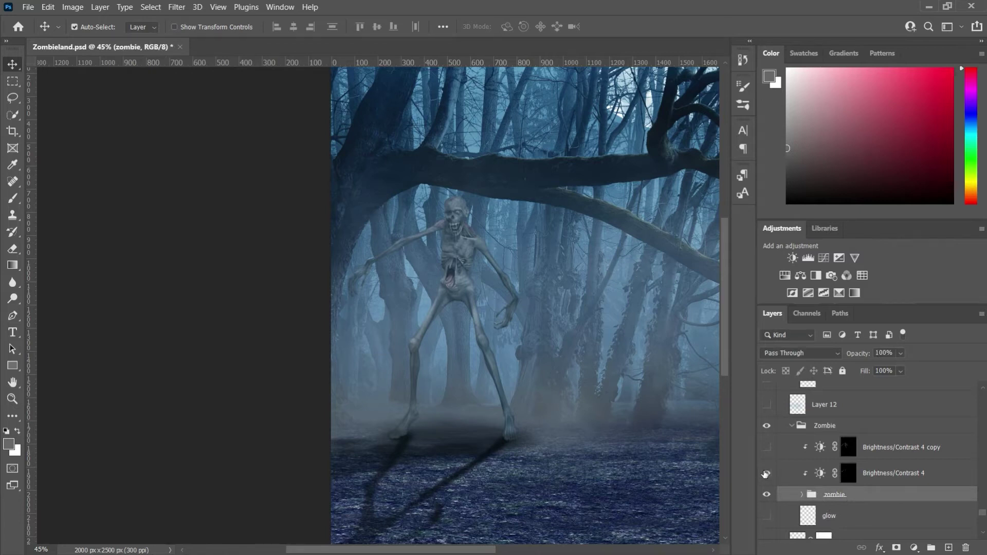
pyautogui.click(766, 448)
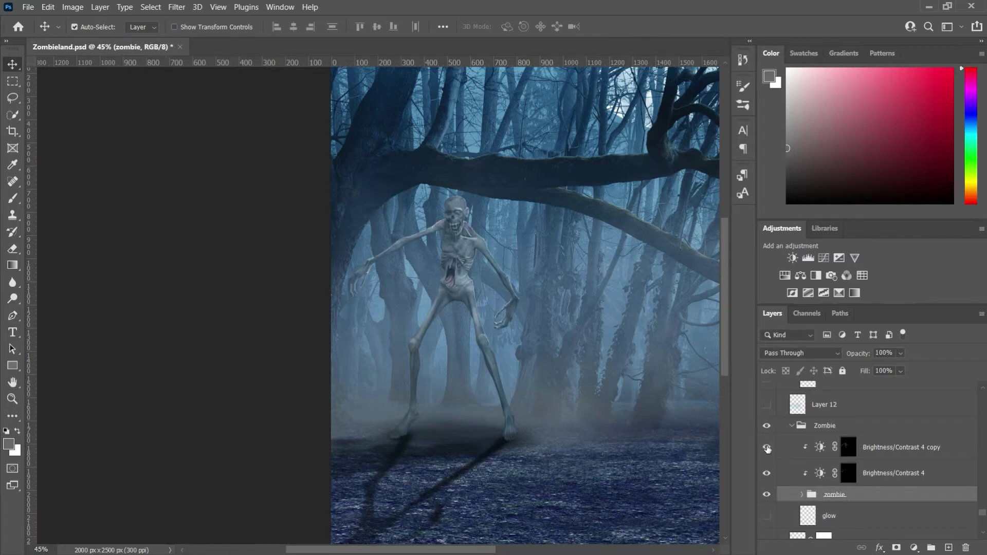
# Show the glow layer beneath the inner zombie group and collapse the outer Zombie group.
pyautogui.scroll(-2, 859, 465)
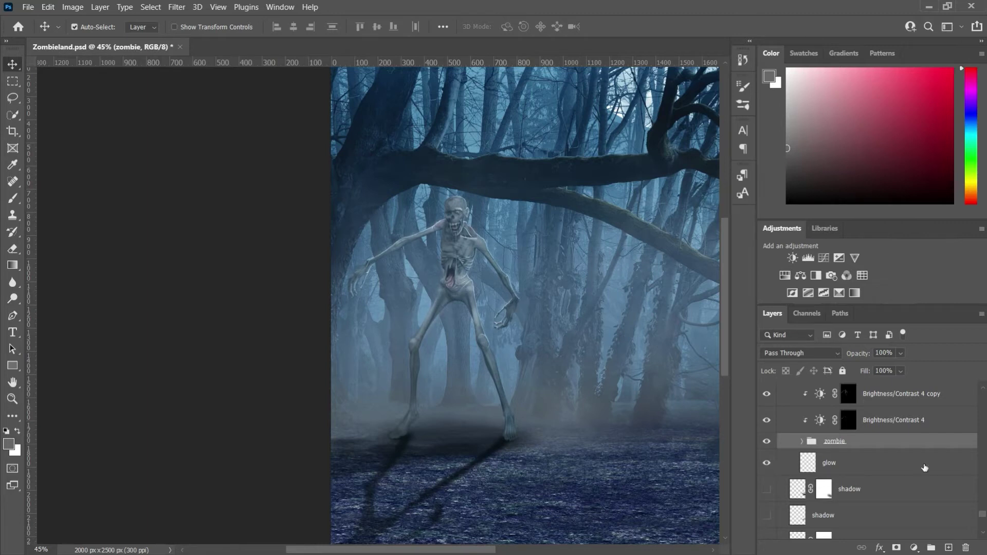
pyautogui.scroll(-1, 923, 468)
pyautogui.scroll(-4, 897, 487)
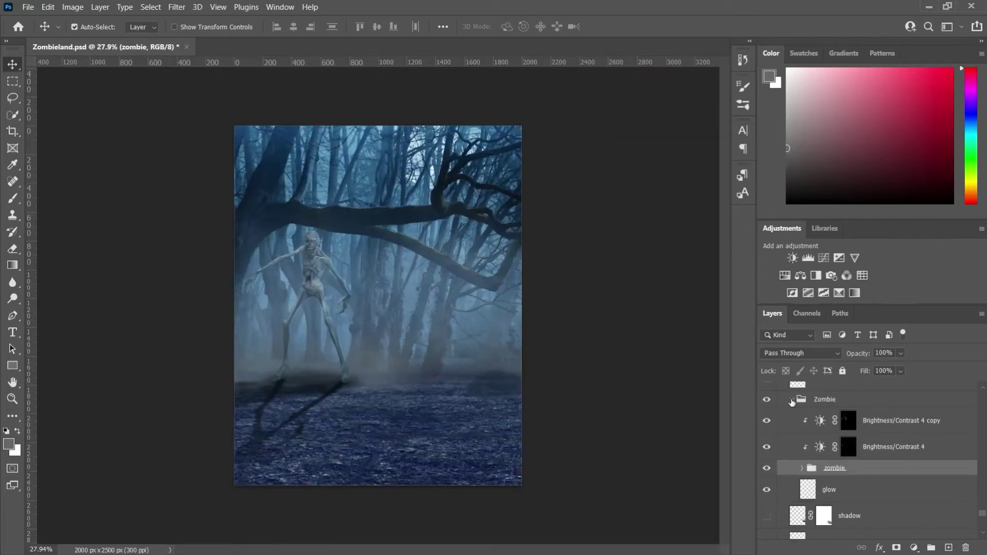
pyautogui.click(791, 400)
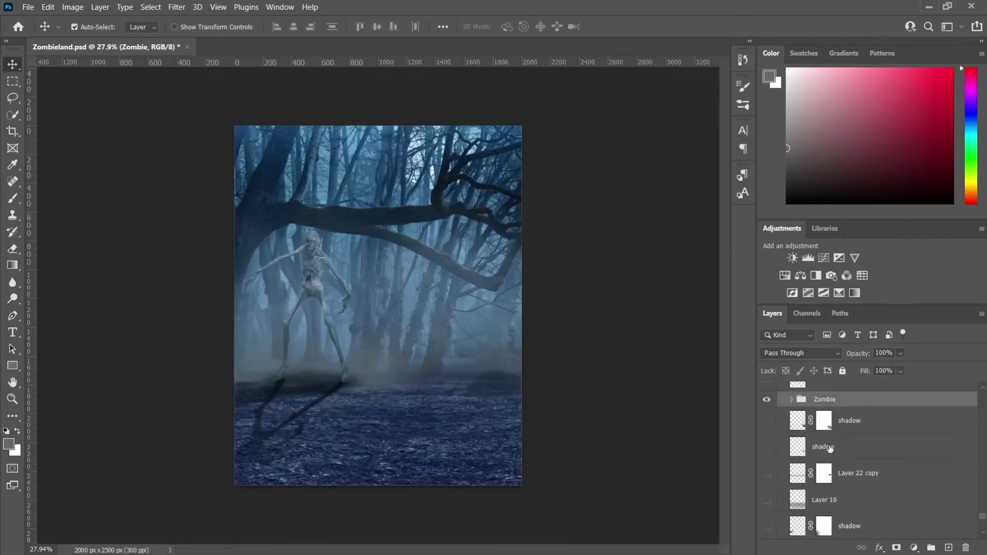
# Show the three zombies on Layer 5 with their Vibrance 1 copy, Levels 1 copy and Color Balance 2 copy adjustments.
pyautogui.scroll(1, 852, 464)
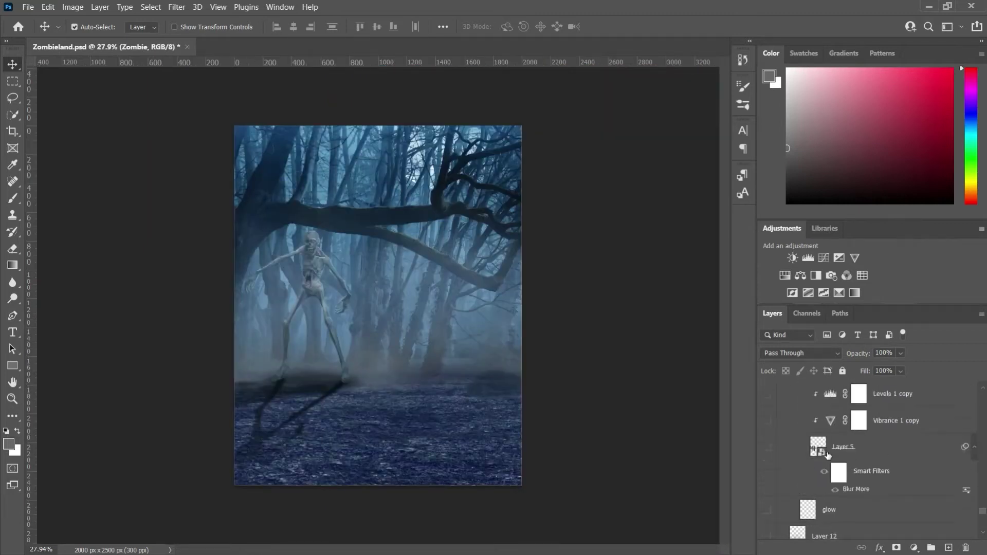
pyautogui.click(765, 448)
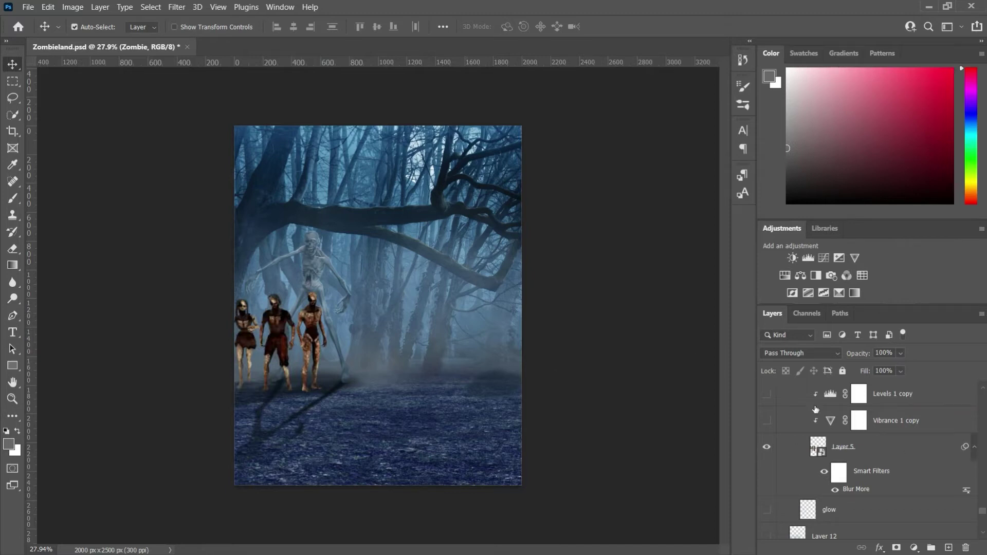
pyautogui.scroll(2, 858, 486)
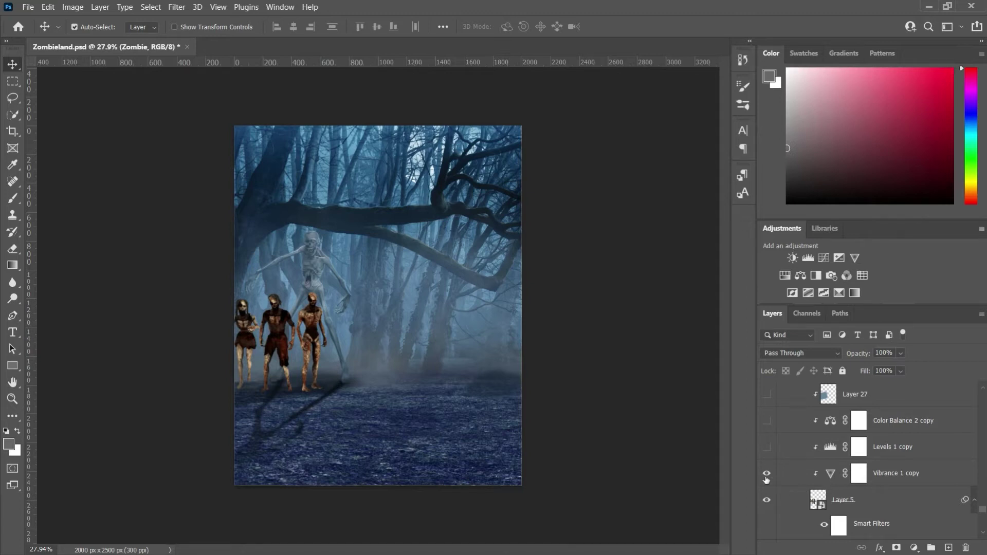
pyautogui.click(766, 447)
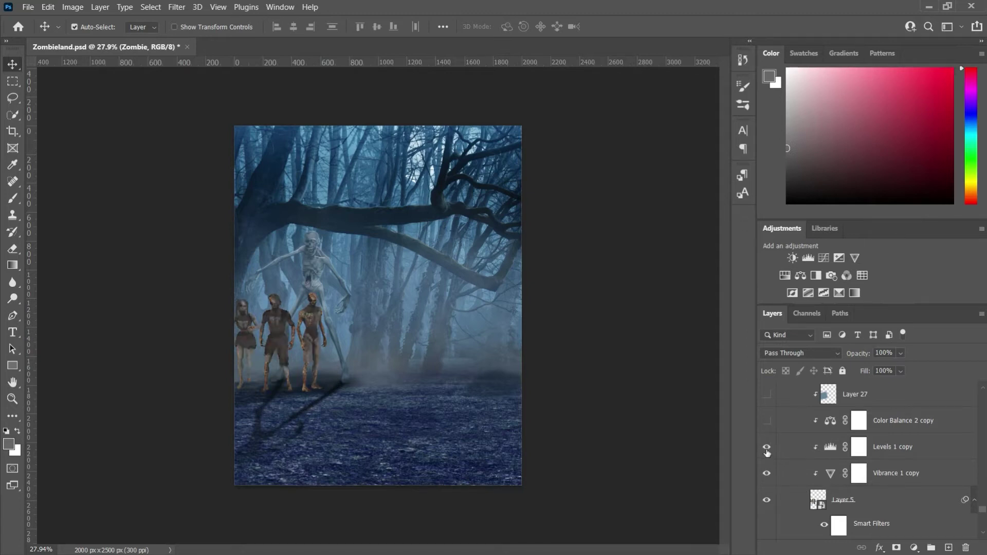
pyautogui.click(766, 421)
# Show Layer 27 and Layer 21 clipped to the three zombies, selecting each to present its blend settings.
pyautogui.scroll(1, 828, 438)
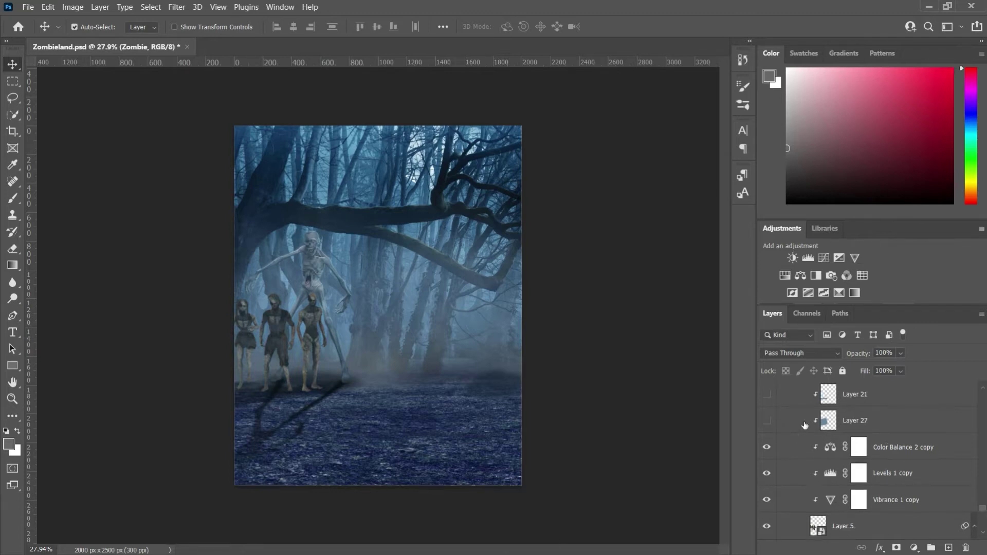
pyautogui.click(770, 422)
pyautogui.click(873, 420)
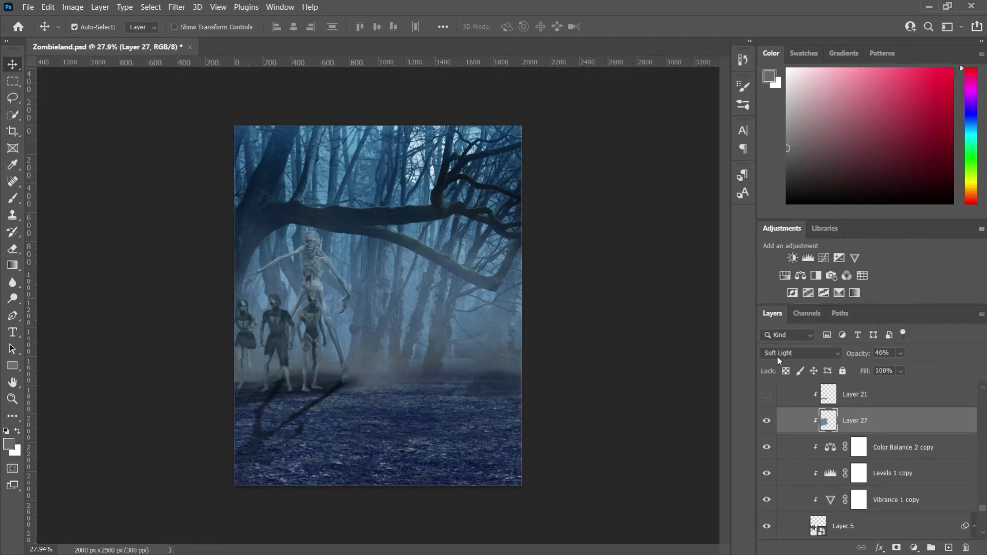
pyautogui.scroll(1, 866, 445)
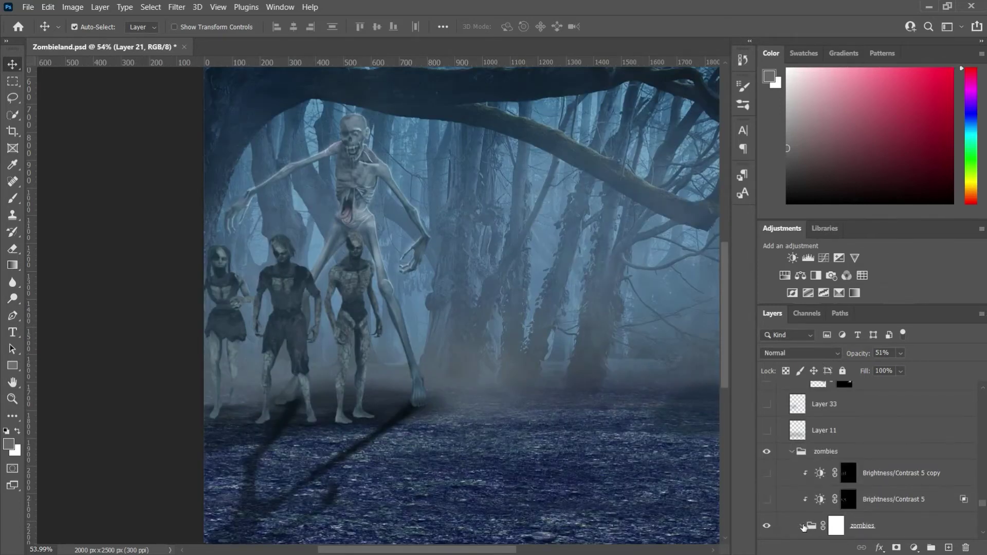
# Collapse the inner zombies group and show the Brightness/Contrast 5 and Brightness/Contrast 5 copy adjustments above it.
pyautogui.click(803, 527)
pyautogui.click(766, 500)
pyautogui.click(766, 473)
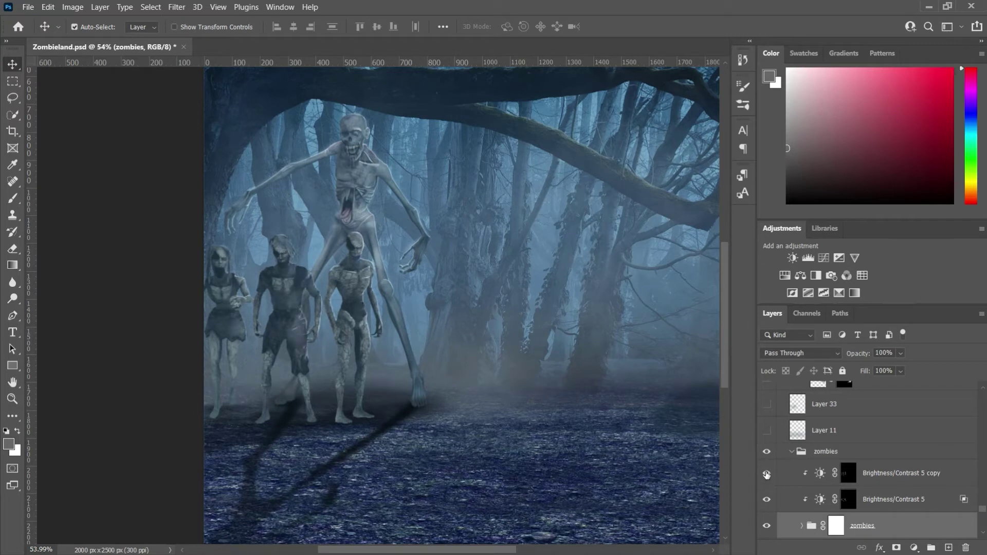
# Show the zombies' glow layer and the Layer 12 fog, and collapse the outer zombies group.
pyautogui.scroll(-2, 892, 484)
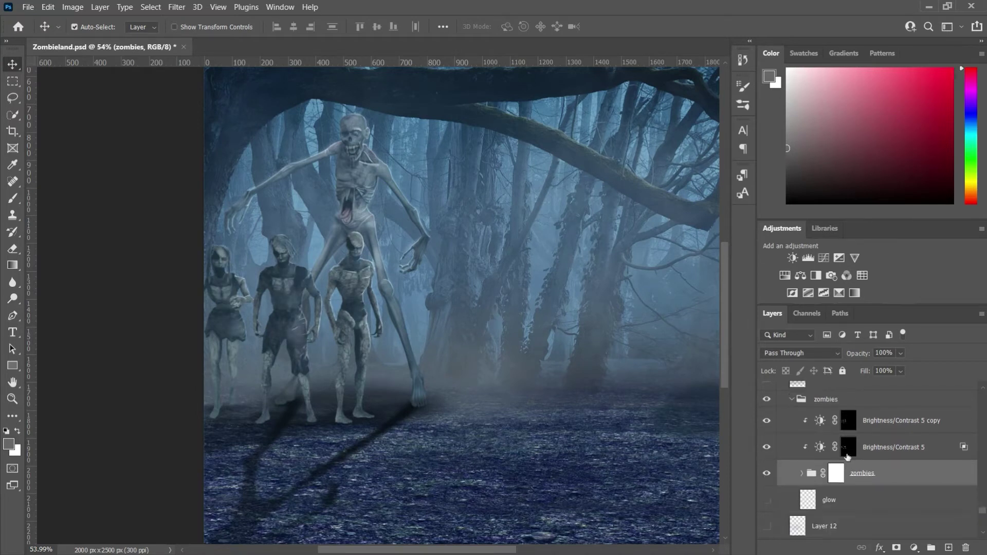
pyautogui.scroll(2, 858, 457)
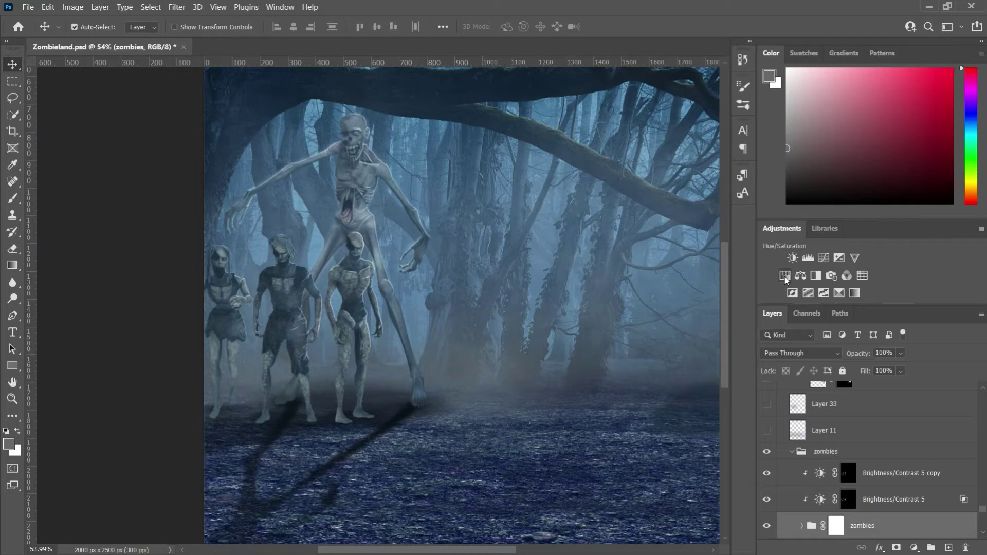
pyautogui.scroll(-2, 848, 468)
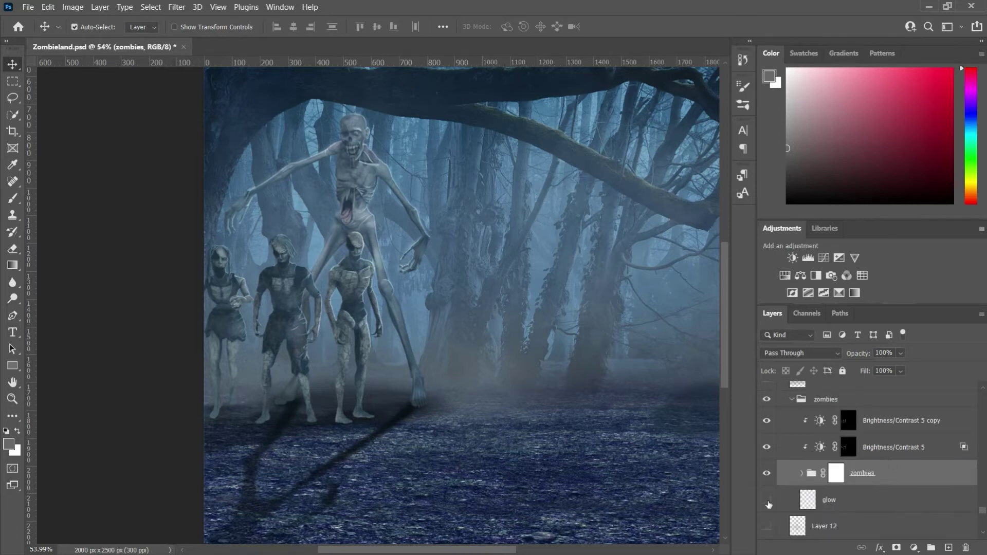
pyautogui.scroll(-3, 829, 492)
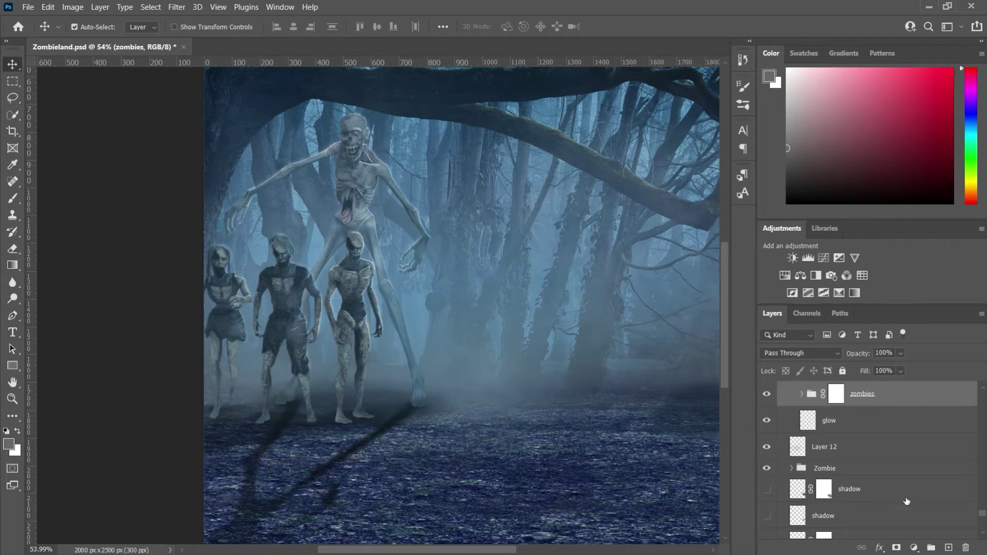
pyautogui.scroll(-2, 848, 491)
pyautogui.scroll(4, 847, 483)
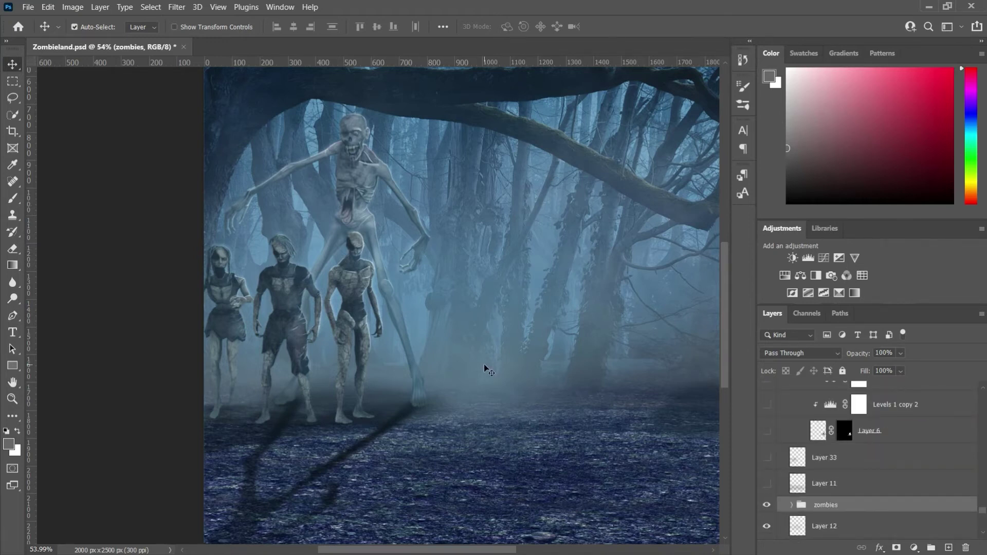
# Show the dog on Layer 6 together with its Levels 1 copy 2 adjustment.
pyautogui.scroll(-6, 475, 370)
pyautogui.scroll(1, 864, 493)
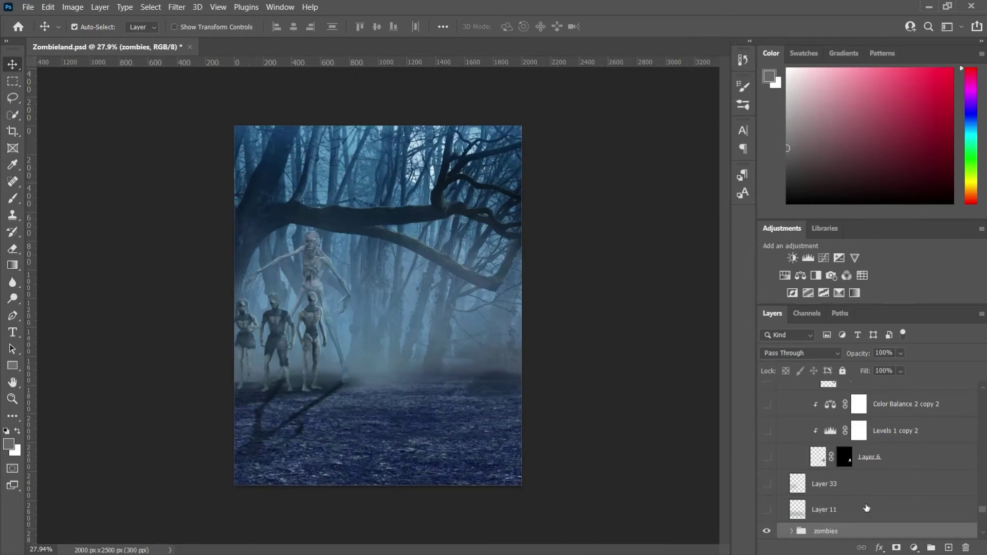
pyautogui.scroll(1, 846, 486)
pyautogui.scroll(-1, 884, 493)
pyautogui.click(766, 458)
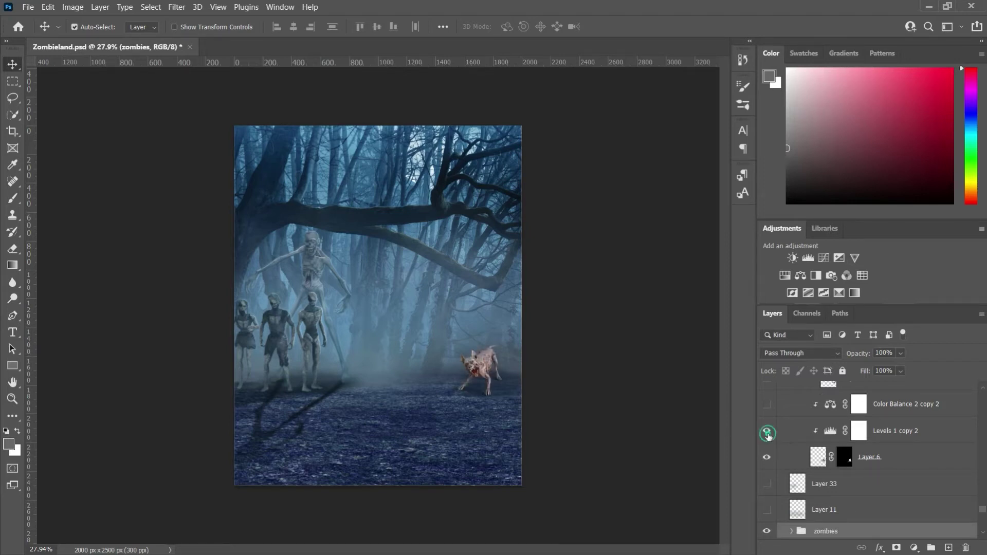
pyautogui.scroll(2, 768, 435)
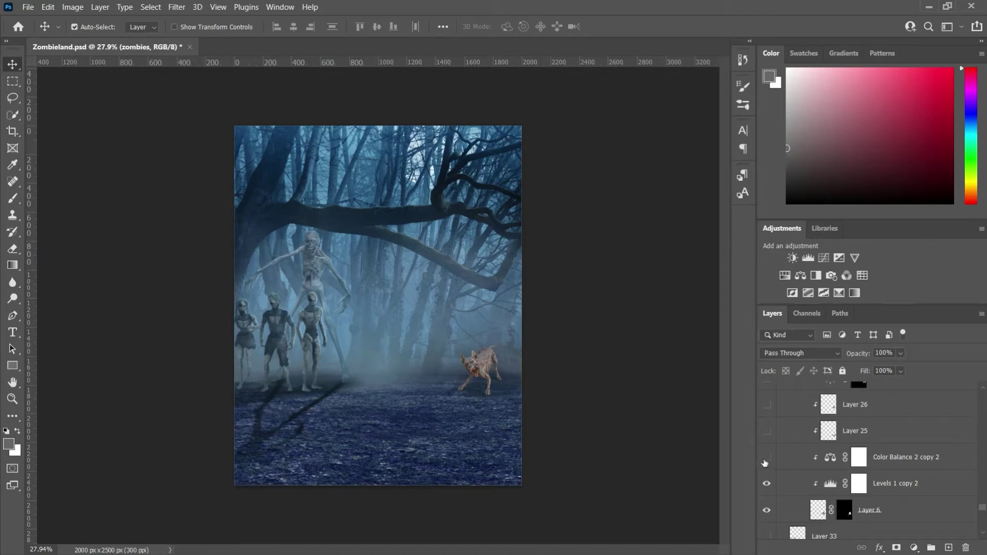
# Show Color Balance 2 copy 2, Layer 25, Layer 26 and Brightness/Contrast 3 on the dog.
pyautogui.click(766, 457)
pyautogui.scroll(3, 768, 509)
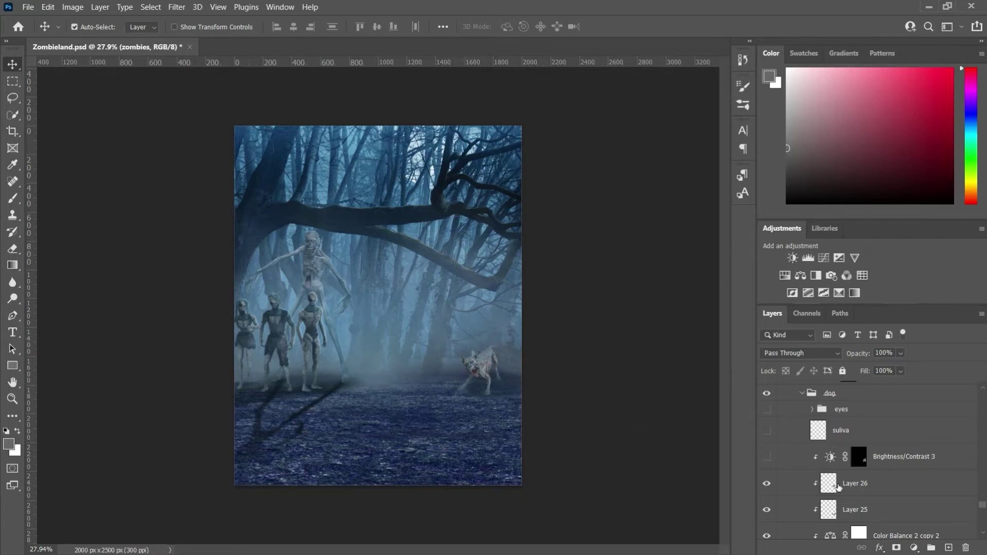
pyautogui.click(766, 458)
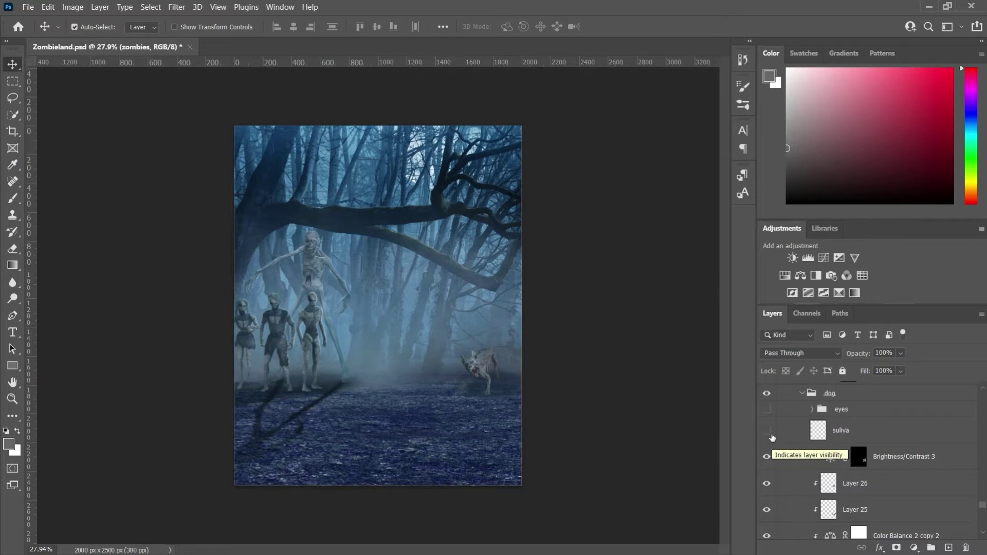
# Show the suliva layer on the dog's mouth, toggling its visibility up close to compare the effect.
pyautogui.moveTo(395, 413); pyautogui.dragTo(695, 418)
pyautogui.click(766, 430)
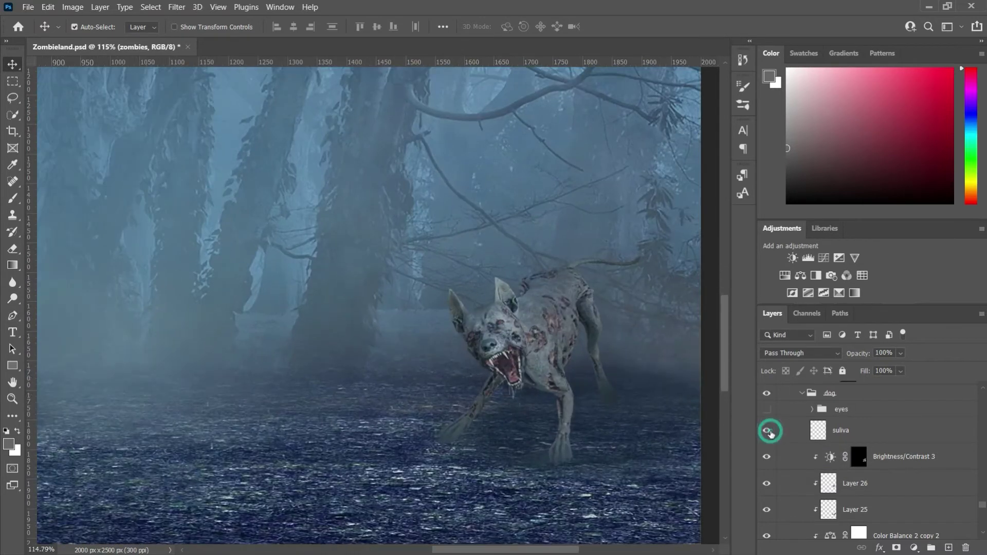
pyautogui.click(765, 432)
pyautogui.scroll(-8, 478, 348)
pyautogui.scroll(-1, 567, 379)
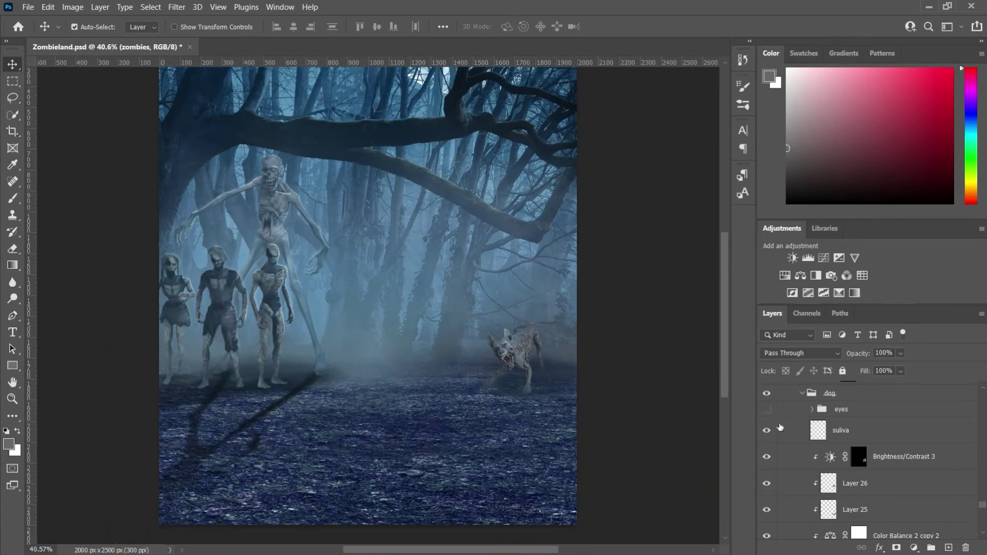
# Show the eyes group on the dog and inspect its face up close.
pyautogui.scroll(5, 496, 339)
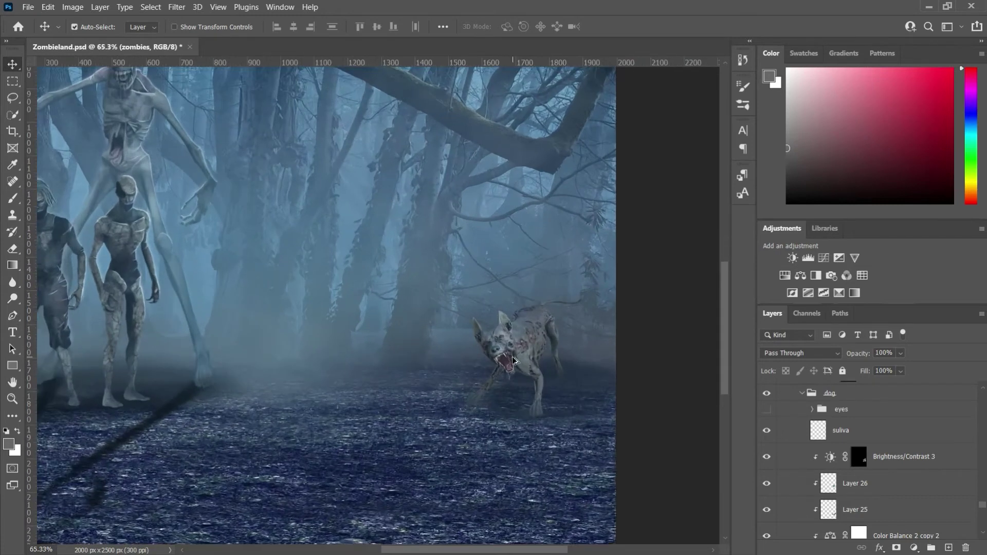
pyautogui.click(766, 409)
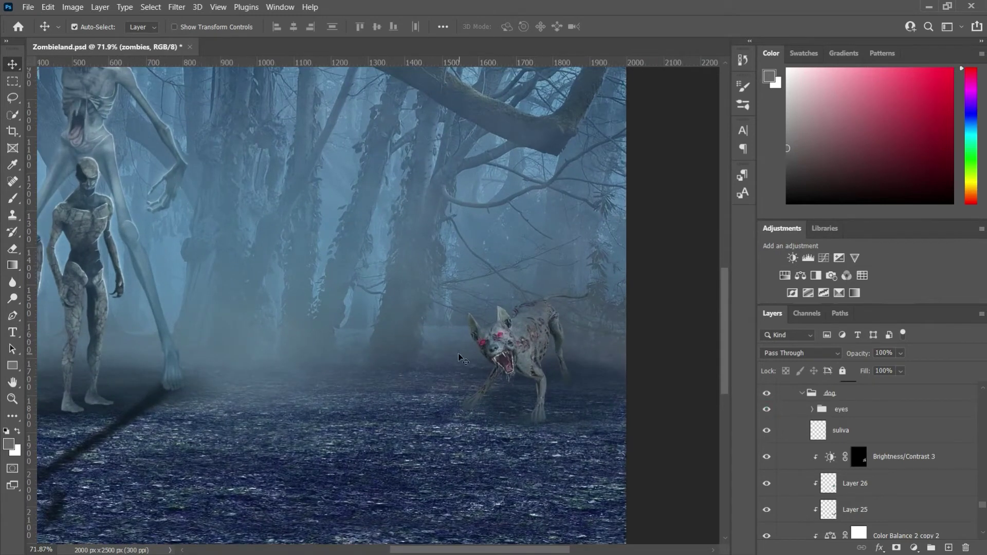
pyautogui.scroll(-6, 461, 354)
# Show Layer 33 and Layer 11 between the dog and zombies groups.
pyautogui.scroll(-5, 843, 466)
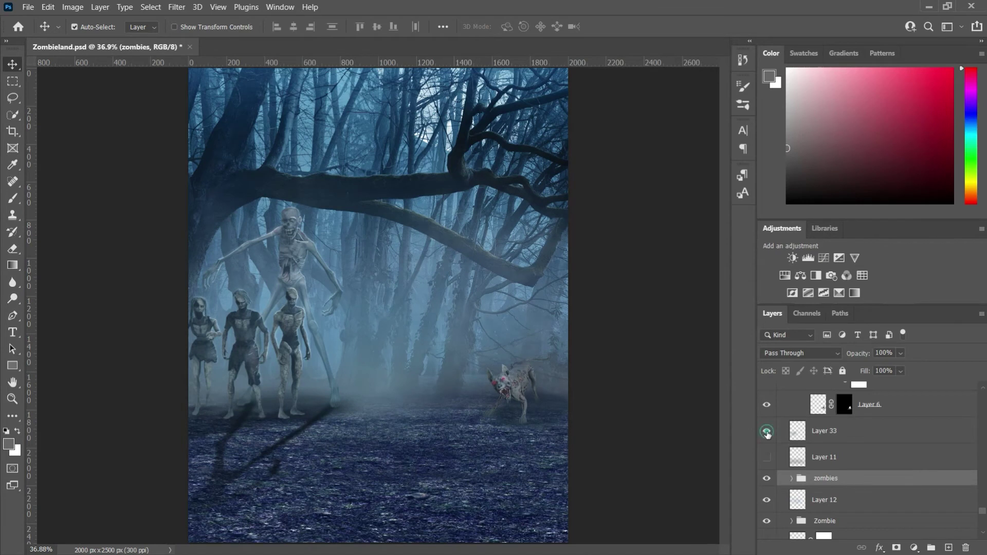
pyautogui.click(766, 431)
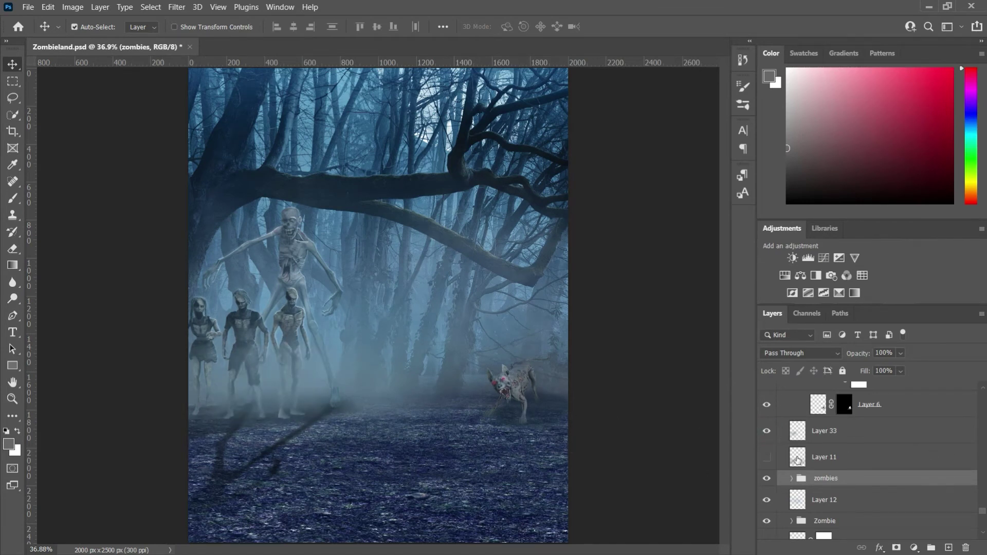
pyautogui.click(766, 457)
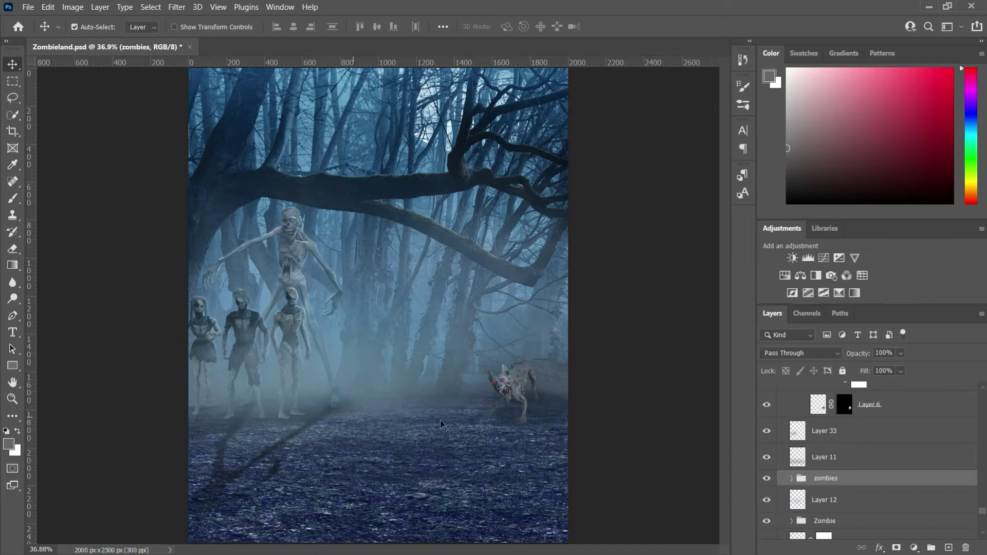
# Show the two shadow layers directly below the Zombie group to ground the dog.
pyautogui.scroll(-3, 847, 472)
pyautogui.click(766, 436)
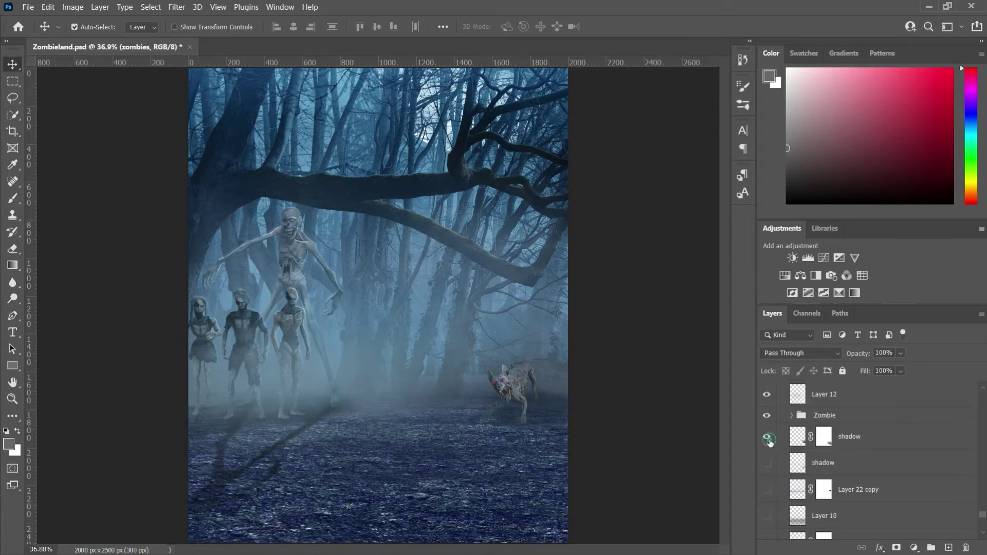
pyautogui.click(766, 463)
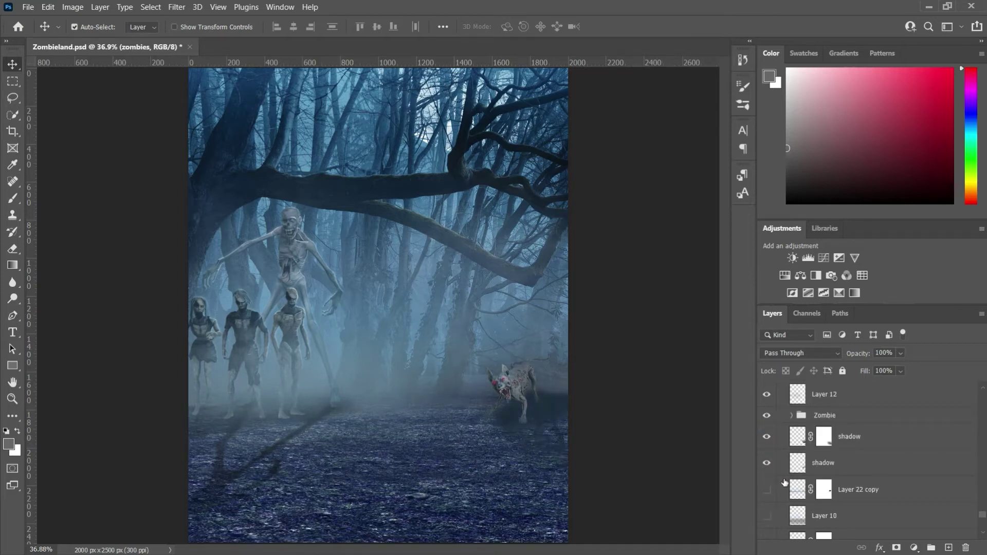
# Show Layer 22 copy, Layer 10 and the hidden shadow layer beneath them.
pyautogui.scroll(-2, 767, 452)
pyautogui.click(766, 437)
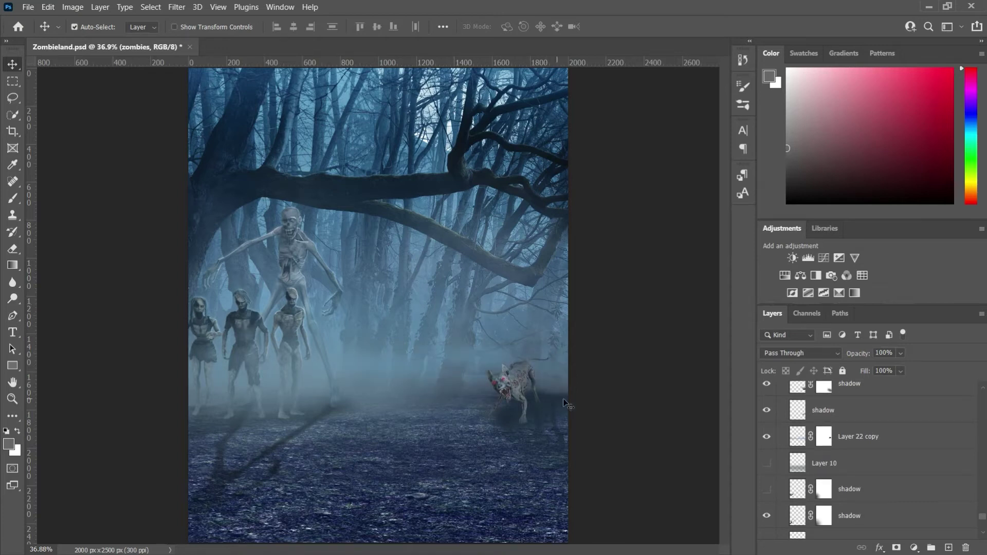
pyautogui.click(766, 463)
pyautogui.click(767, 488)
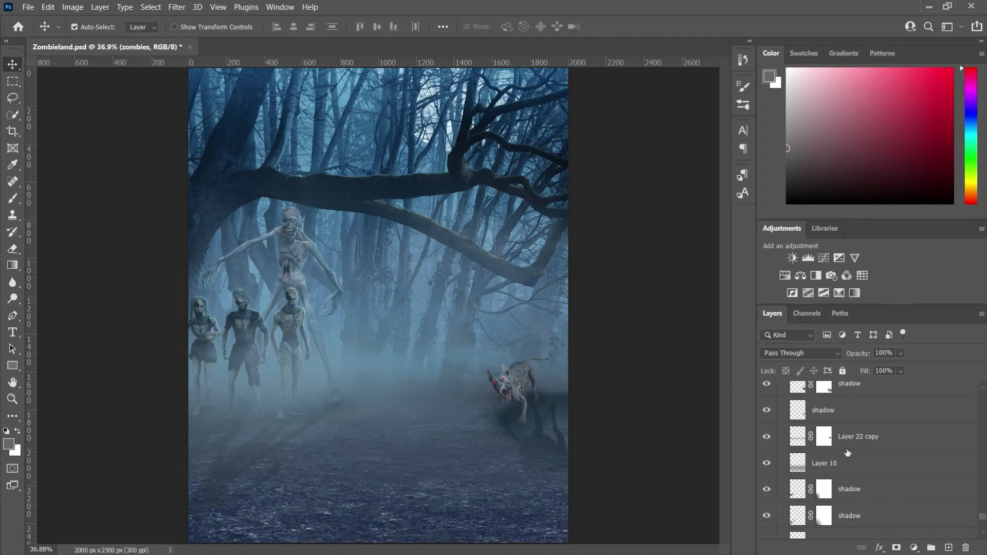
# Collapse the inner dog group and show Brightness/Contrast 6, Brightness/Contrast 6 copy and the glow layer above it.
pyautogui.scroll(-2, 858, 481)
pyautogui.scroll(3, 870, 488)
pyautogui.scroll(5, 872, 489)
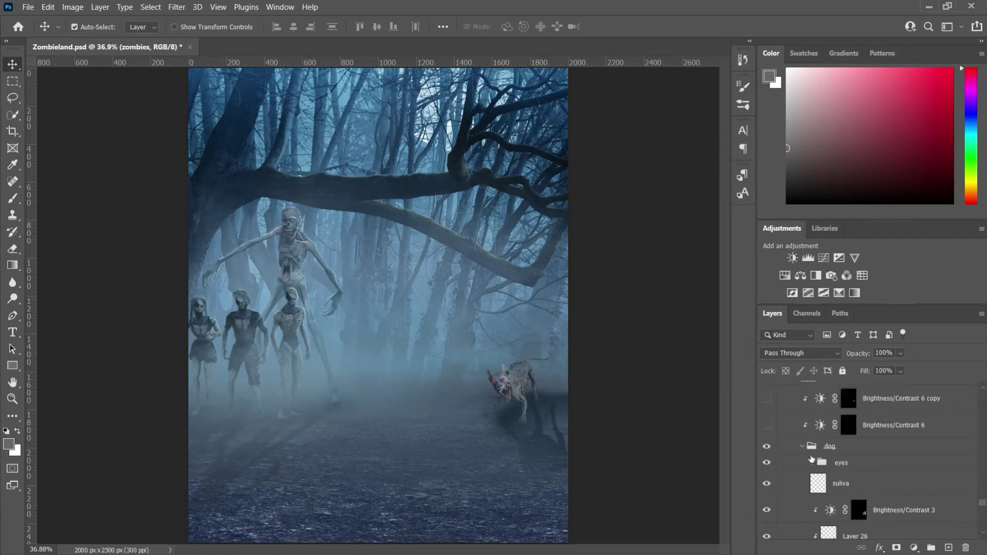
pyautogui.scroll(2, 897, 455)
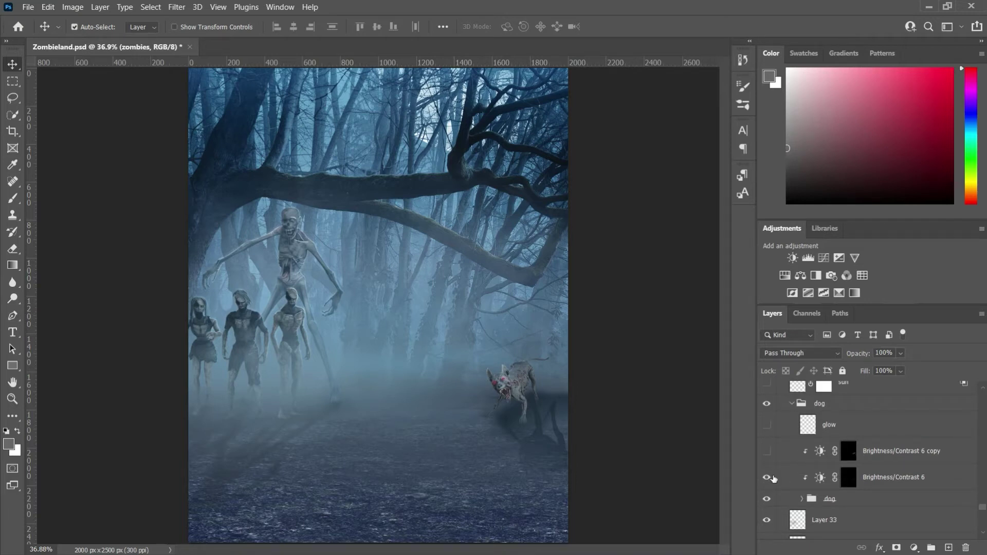
pyautogui.click(766, 451)
pyautogui.scroll(2, 828, 478)
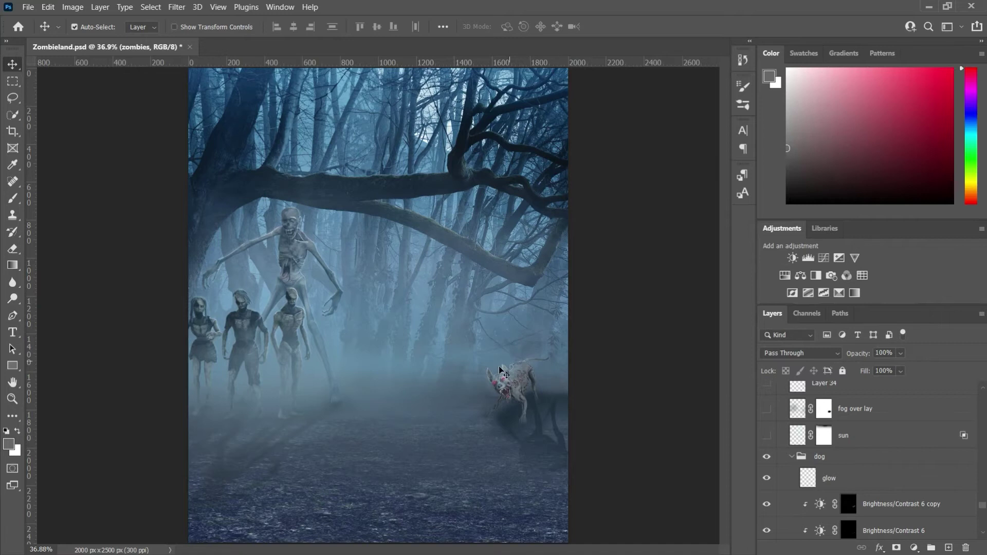
# Collapse the dog group and show the sun and fog over lay layers directly above it.
pyautogui.click(792, 456)
pyautogui.scroll(2, 869, 454)
pyautogui.scroll(1, 868, 453)
pyautogui.click(766, 514)
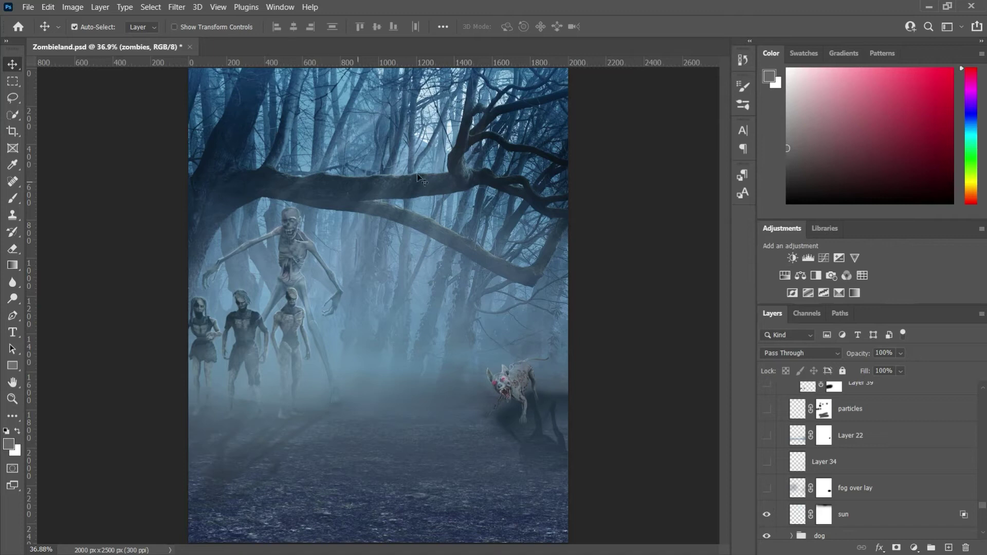
pyautogui.scroll(-1, 823, 452)
pyautogui.click(767, 462)
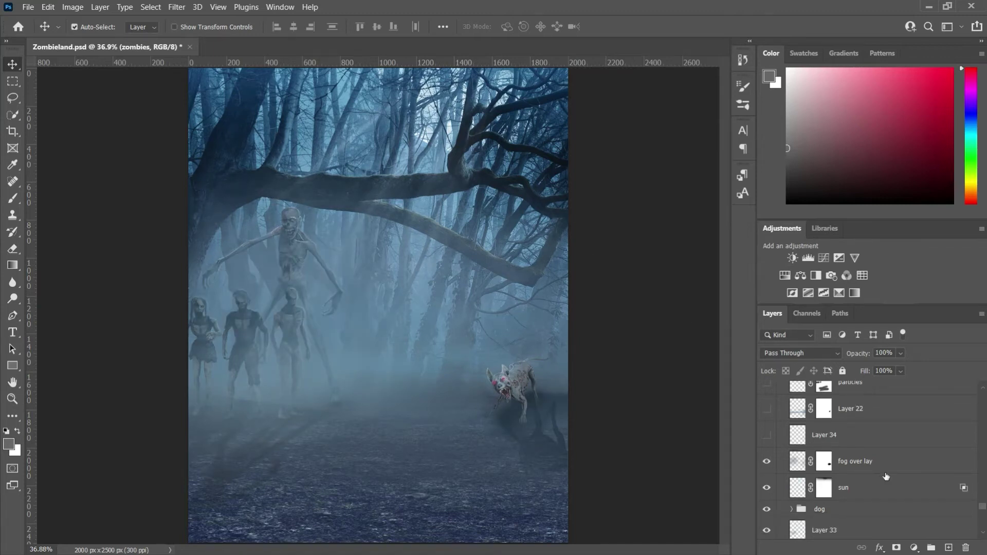
# Show Layer 34, Layer 22 and the particles layer above the fog over lay layer.
pyautogui.scroll(2, 885, 476)
pyautogui.click(766, 488)
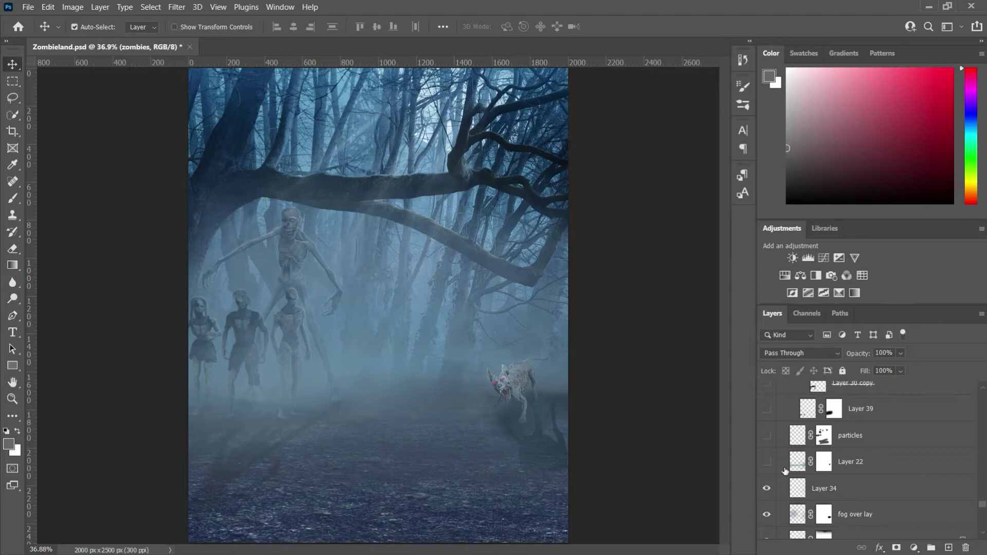
pyautogui.click(766, 462)
pyautogui.scroll(1, 761, 463)
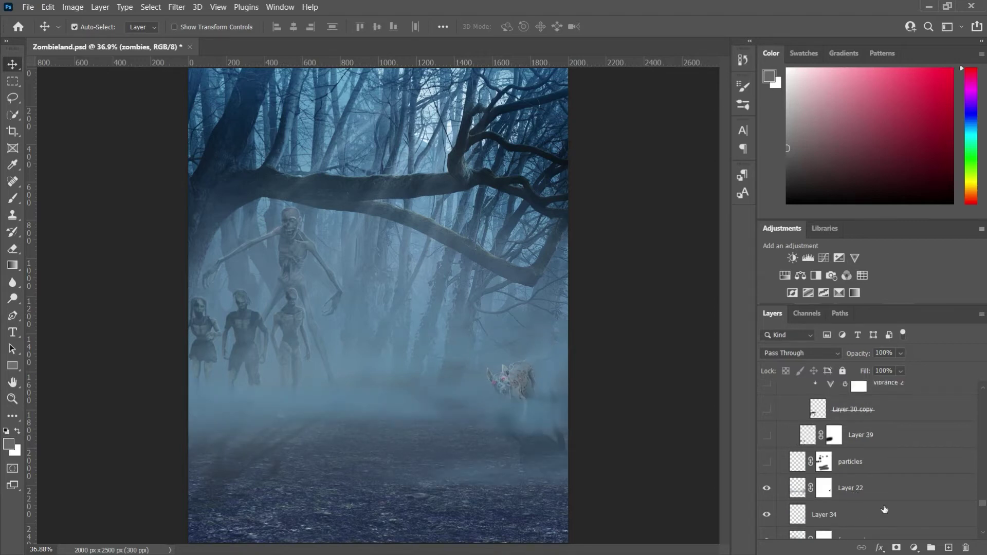
pyautogui.click(765, 462)
pyautogui.click(765, 463)
# Show the wooden sign on Layer 30 copy and its ground shadow on Layer 39.
pyautogui.scroll(3, 765, 473)
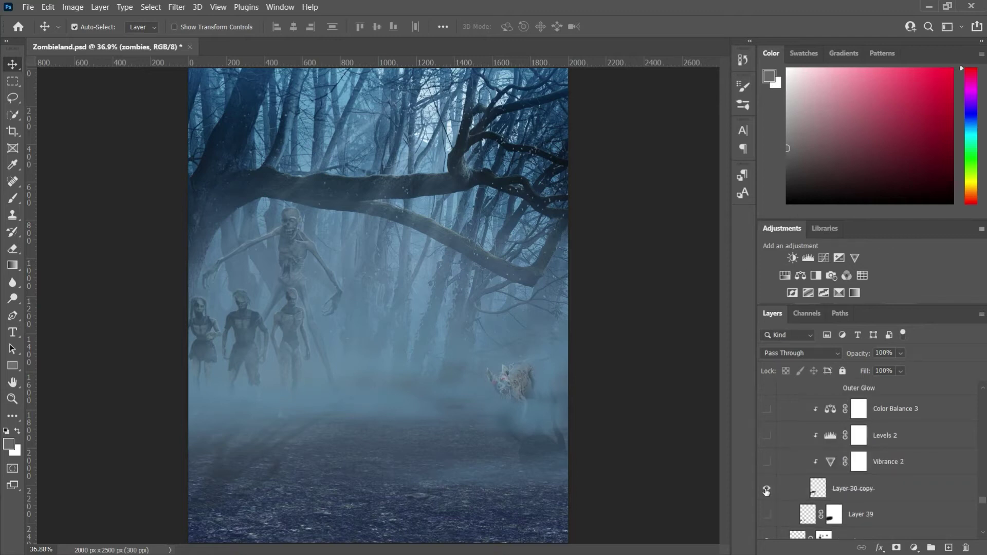
pyautogui.click(765, 489)
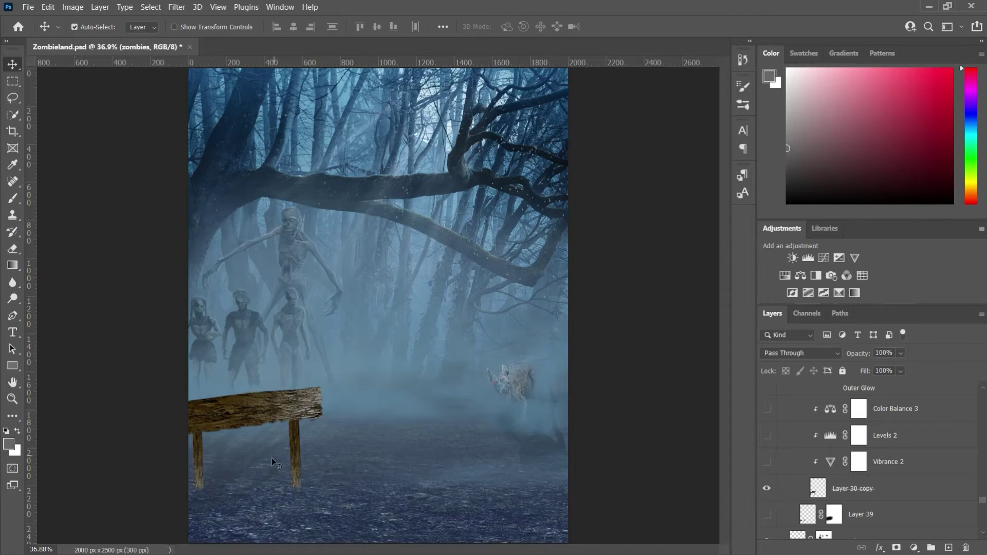
pyautogui.scroll(-2, 904, 525)
pyautogui.click(767, 461)
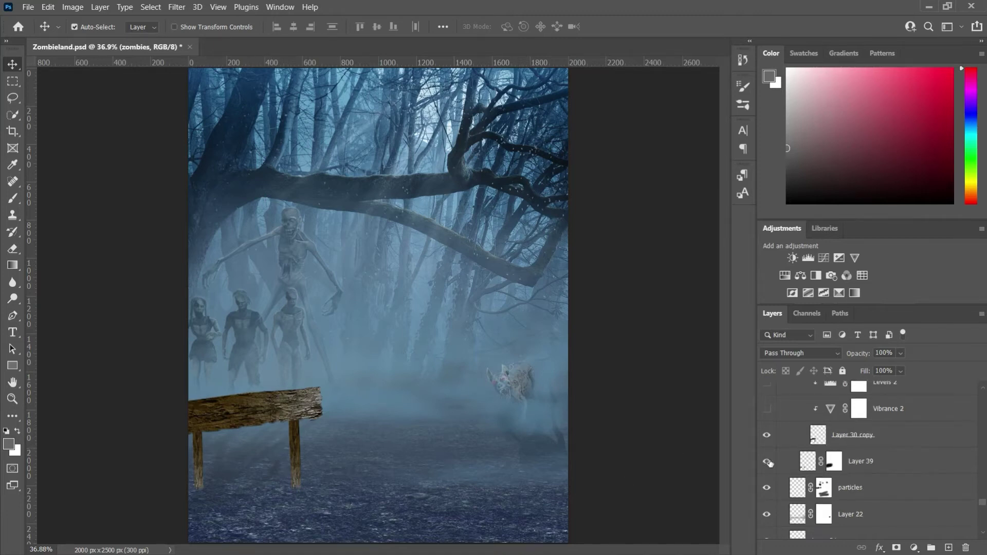
# Show the Vibrance 2, Levels 2 and Color Balance 3 adjustments clipped to the wooden sign.
pyautogui.scroll(1, 853, 478)
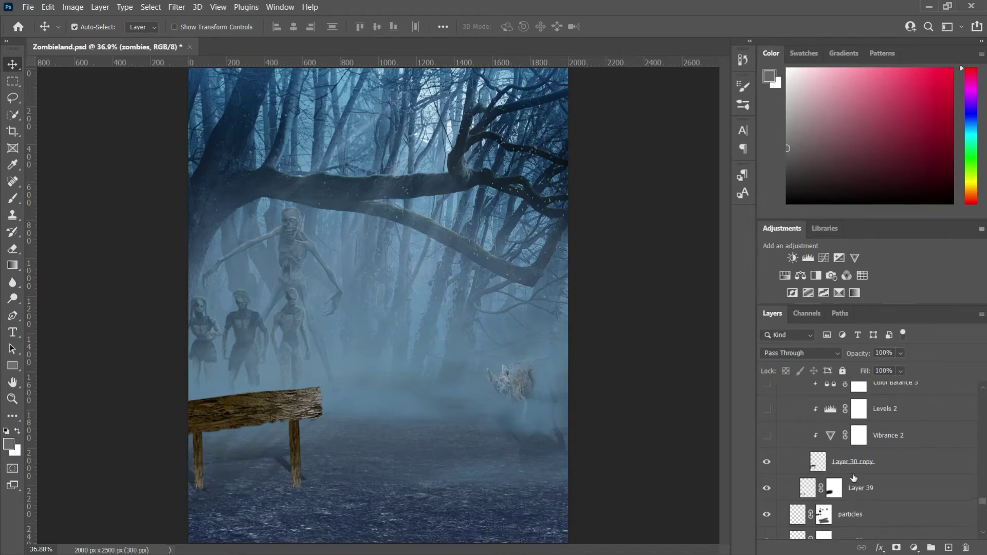
pyautogui.click(766, 435)
pyautogui.scroll(2, 767, 437)
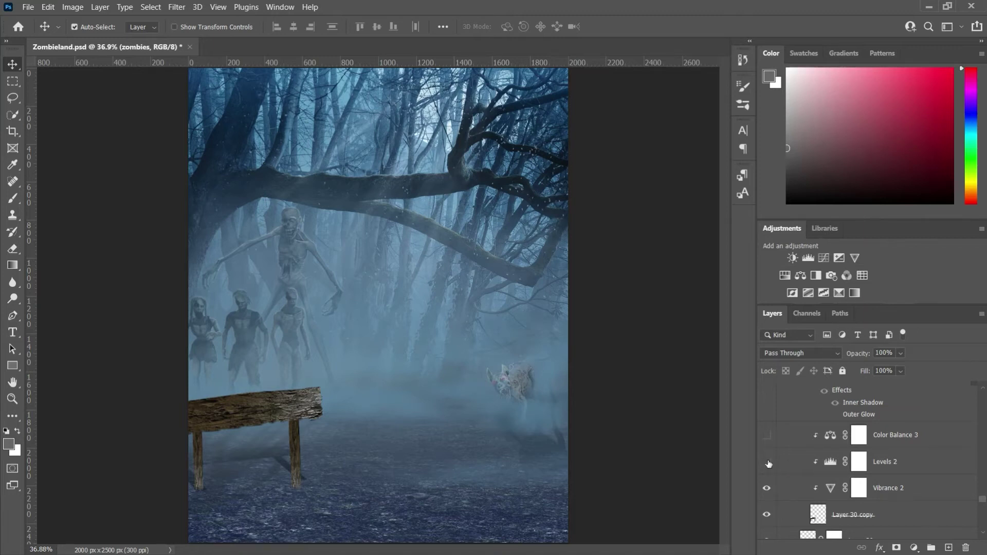
pyautogui.click(766, 434)
# Show The Dead Forest text layer, compare the sign with and without it, and collapse the inner sign group.
pyautogui.scroll(2, 874, 473)
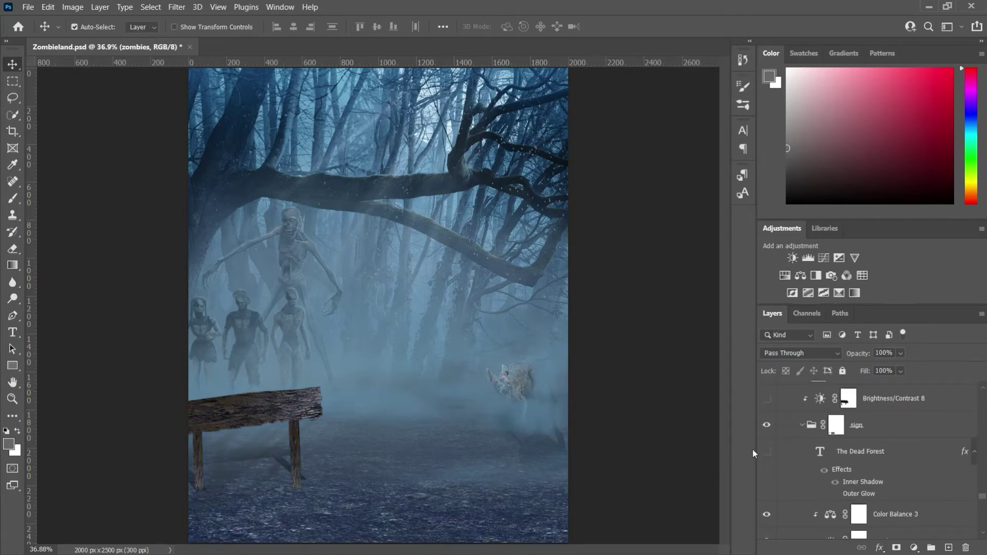
pyautogui.click(767, 452)
pyautogui.scroll(5, 224, 425)
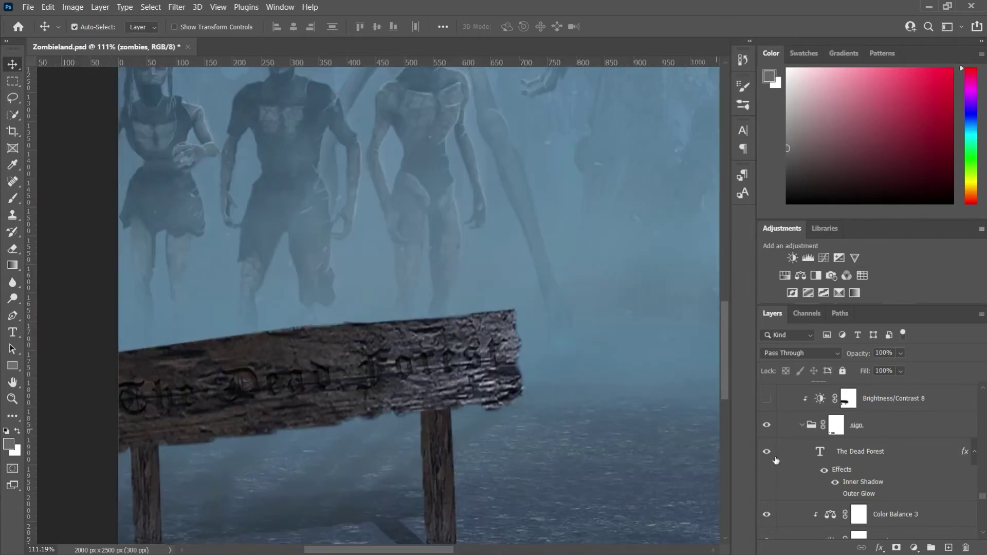
pyautogui.click(767, 455)
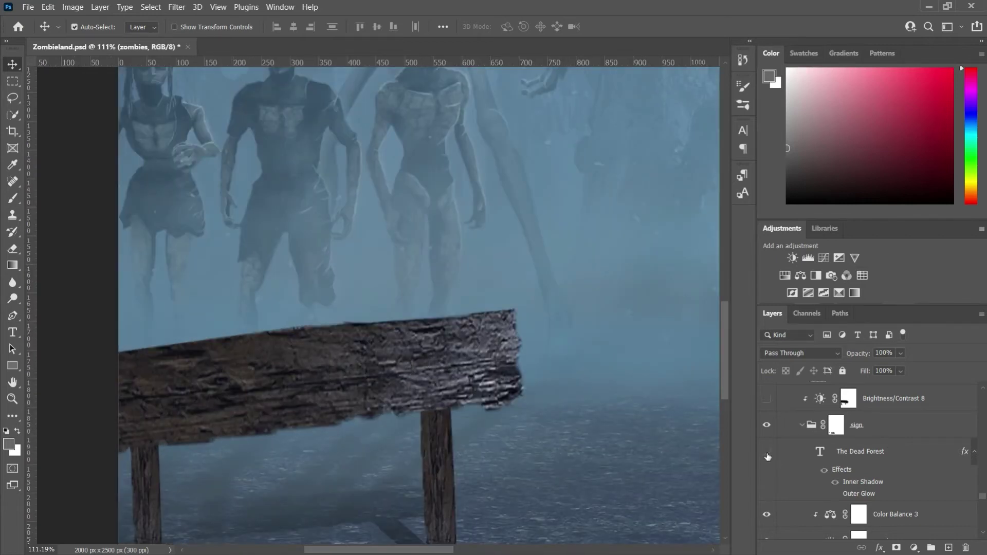
pyautogui.click(801, 425)
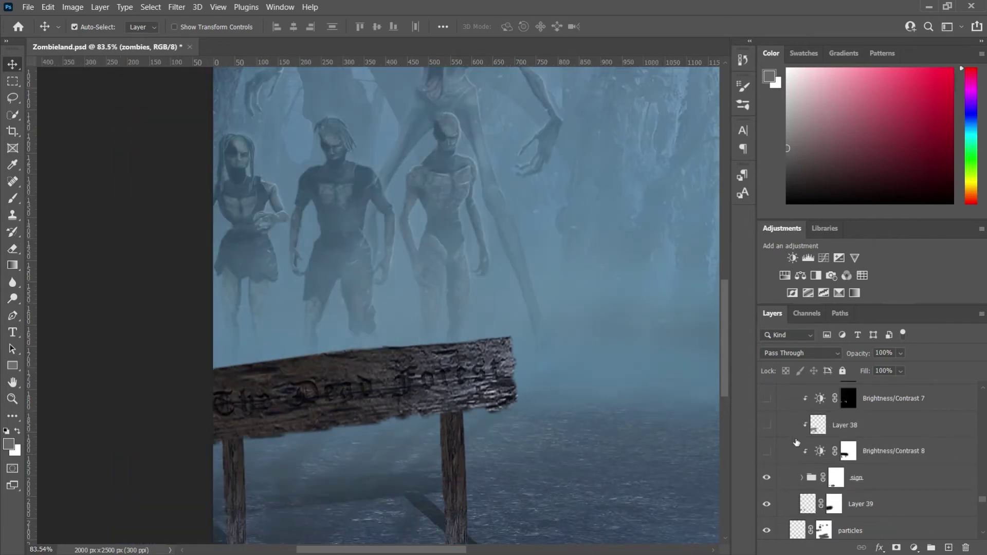
# Show Brightness/Contrast 8 and Layer 38 above the inner sign group, and select Layer 38.
pyautogui.click(767, 452)
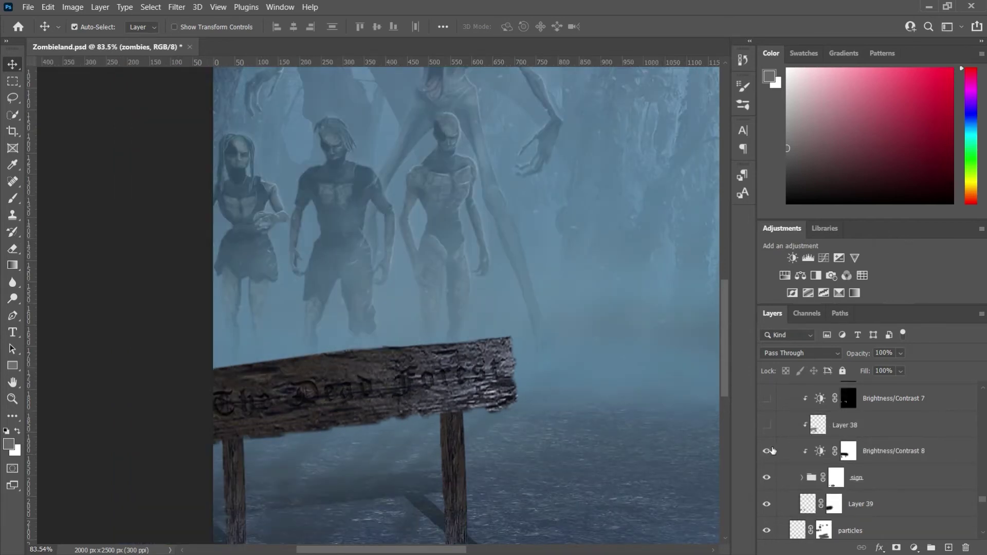
pyautogui.hotkey('ctrl', 'j')
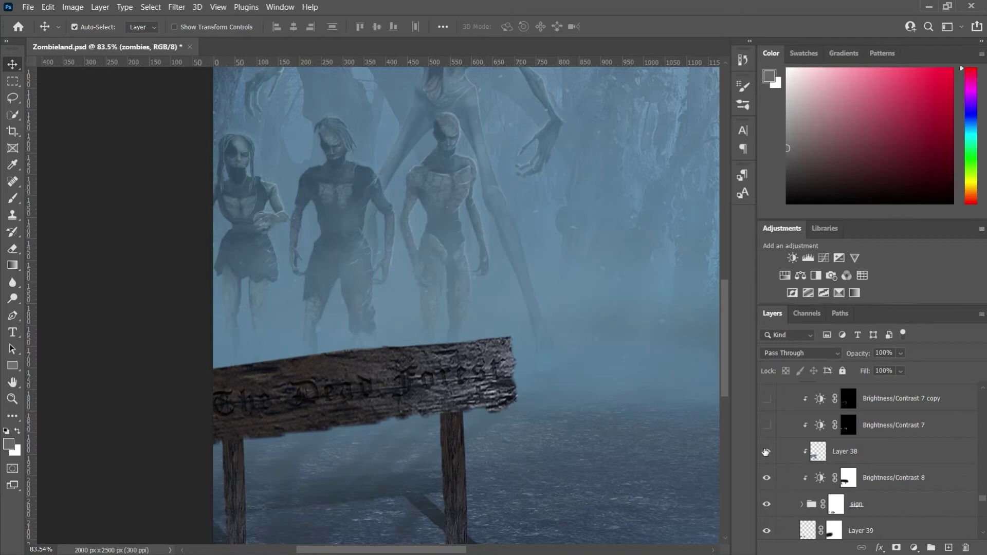
pyautogui.click(889, 456)
pyautogui.click(889, 455)
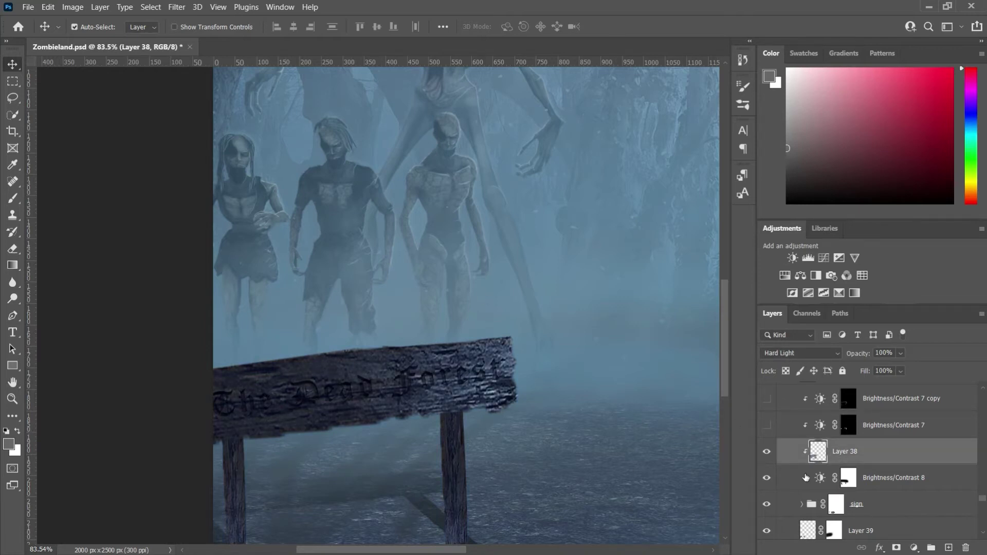
# Show Brightness/Contrast 7 and Brightness/Contrast 7 copy above Layer 38.
pyautogui.scroll(1, 886, 478)
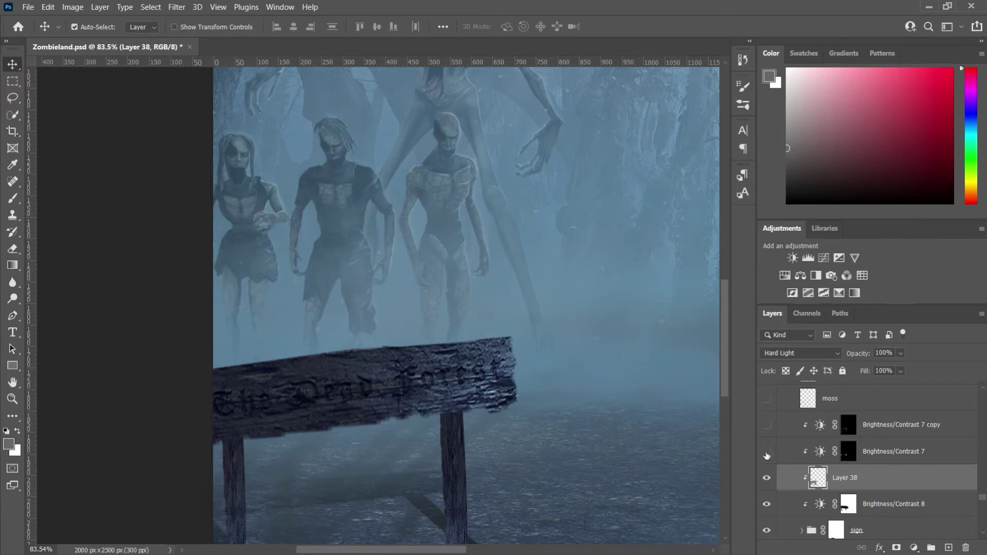
pyautogui.click(766, 452)
pyautogui.click(763, 426)
# Show the moss and glow layers of the sign, and collapse the outer sign group.
pyautogui.scroll(3, 768, 477)
pyautogui.click(766, 477)
pyautogui.click(766, 478)
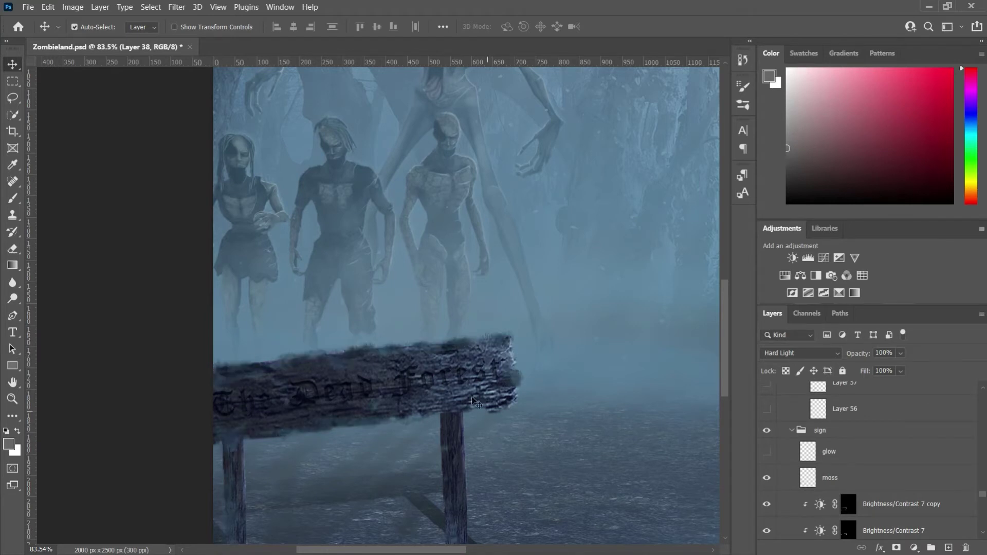
pyautogui.click(766, 452)
pyautogui.click(790, 428)
# Show the plants on Layer 56 and Layer 57 in Group 2, and collapse Group 2.
pyautogui.scroll(-8, 817, 478)
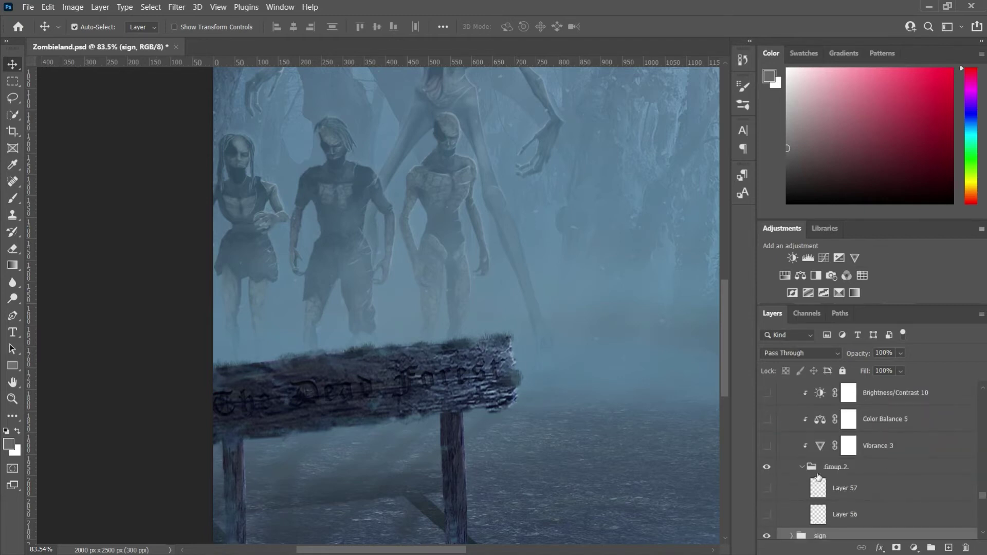
pyautogui.scroll(-4, 447, 394)
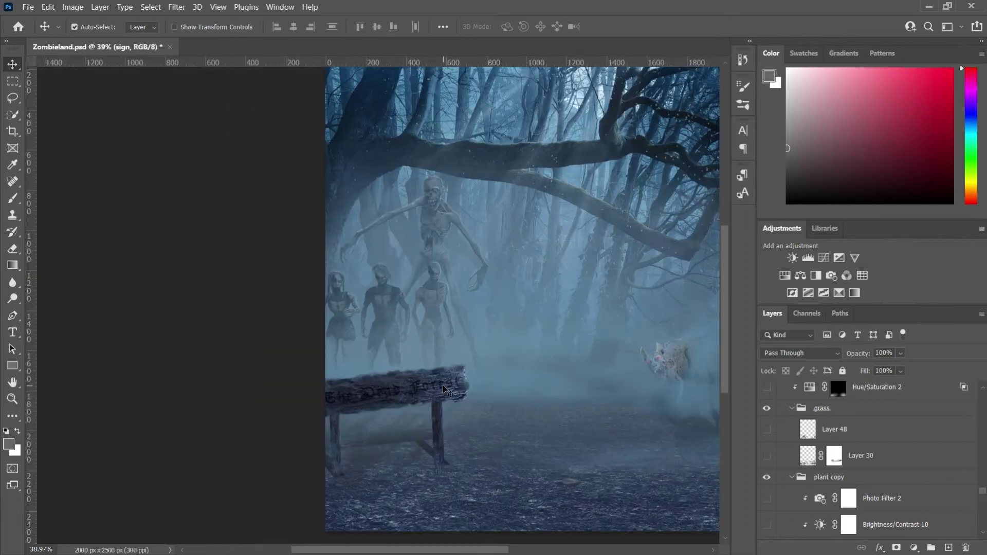
pyautogui.hscroll(2, 478, 401)
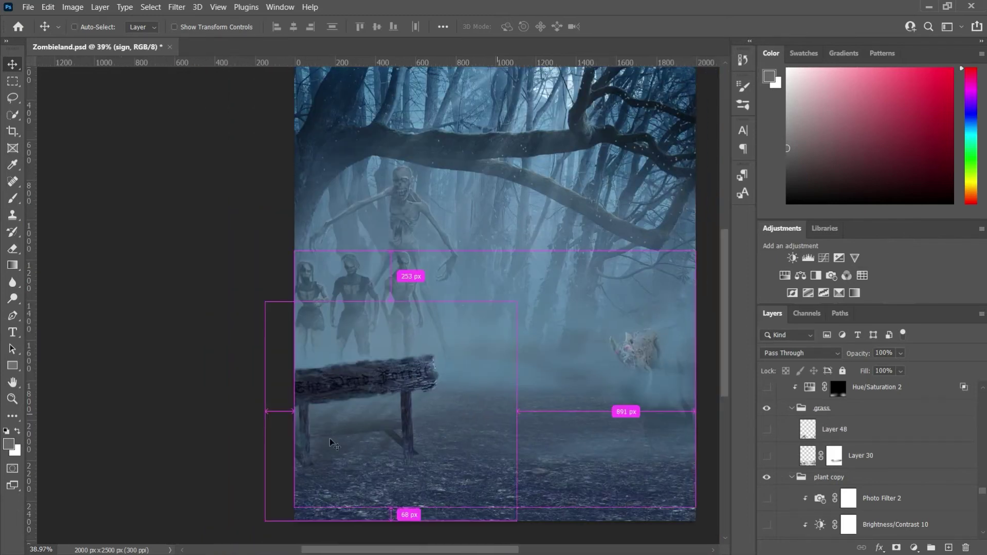
pyautogui.scroll(-5, 848, 483)
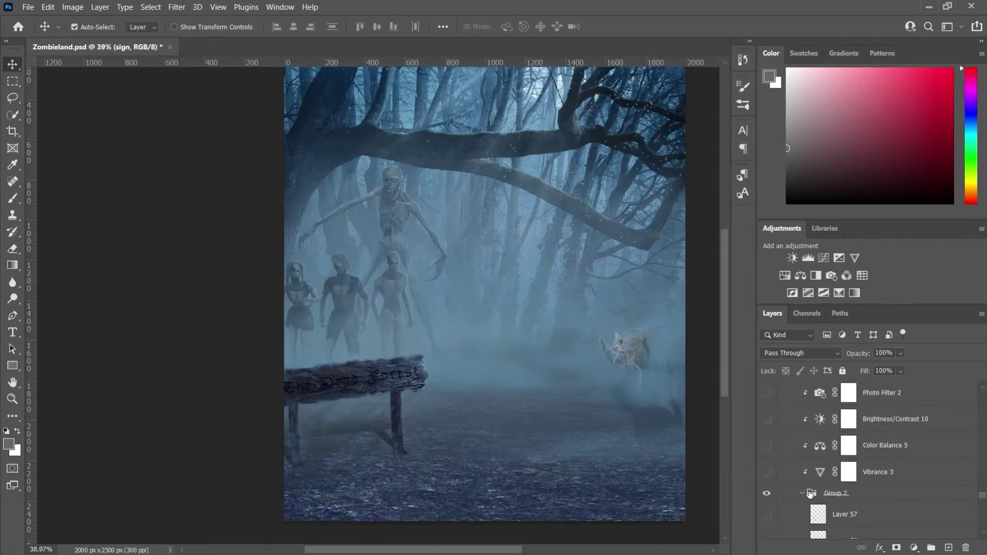
pyautogui.scroll(-1, 838, 489)
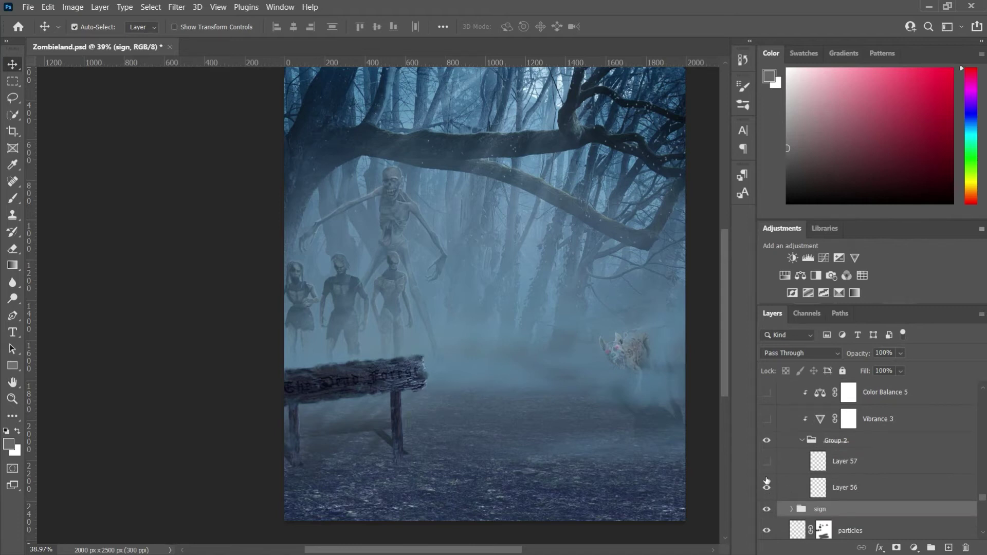
pyautogui.scroll(5, 394, 441)
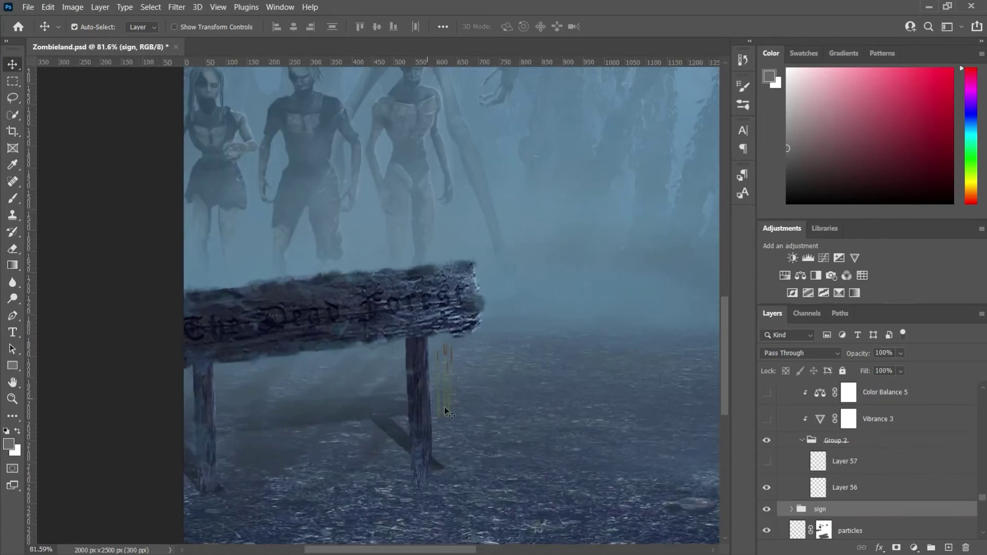
pyautogui.click(767, 462)
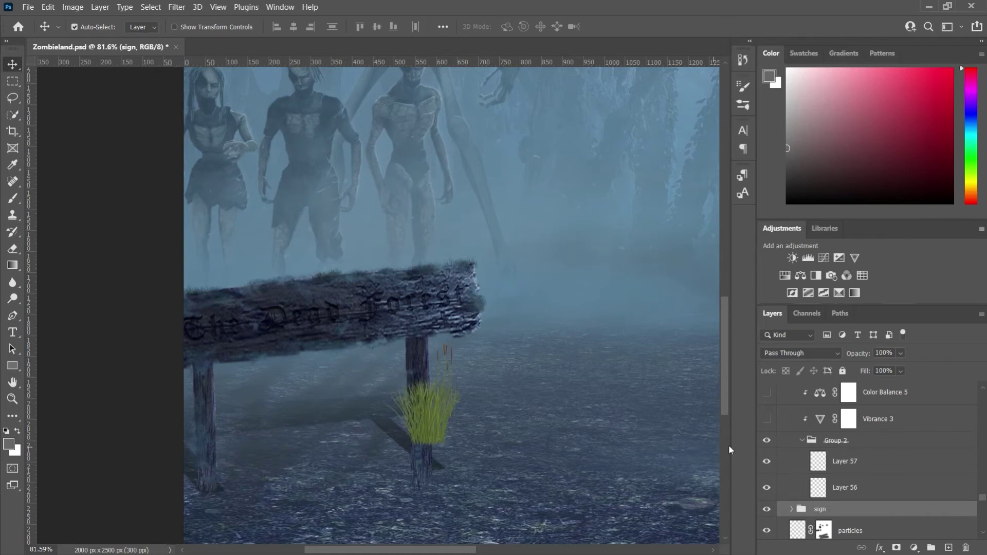
pyautogui.click(802, 440)
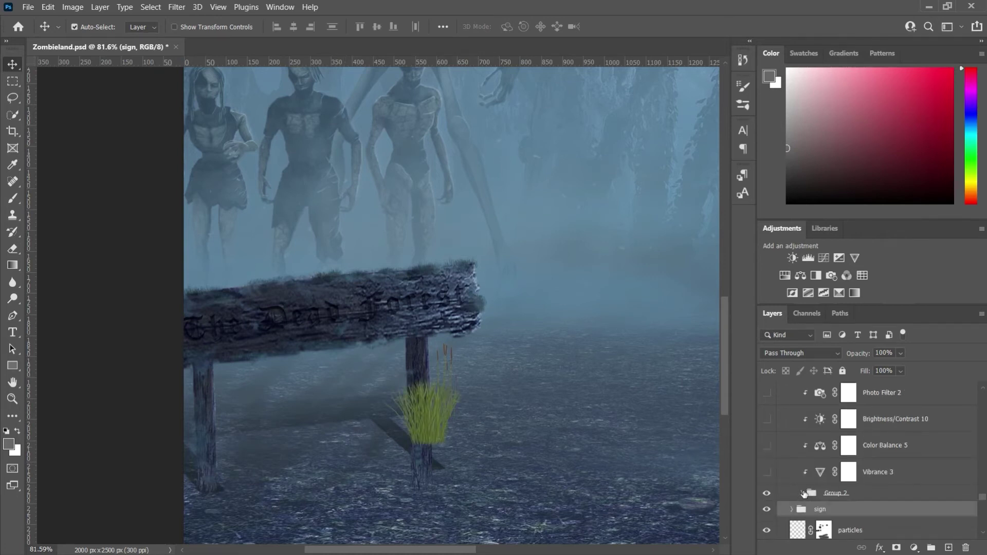
# Show Vibrance 3, Color Balance 5, Brightness/Contrast 10 and Photo Filter 2 on the plants, and collapse the plant copy group.
pyautogui.click(768, 445)
pyautogui.click(767, 445)
pyautogui.click(766, 418)
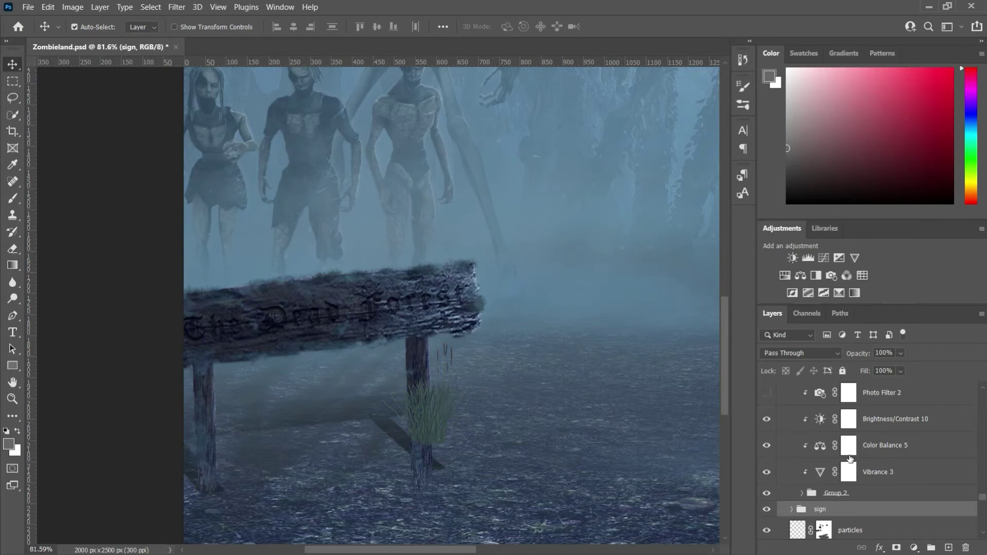
pyautogui.scroll(2, 769, 475)
pyautogui.click(768, 474)
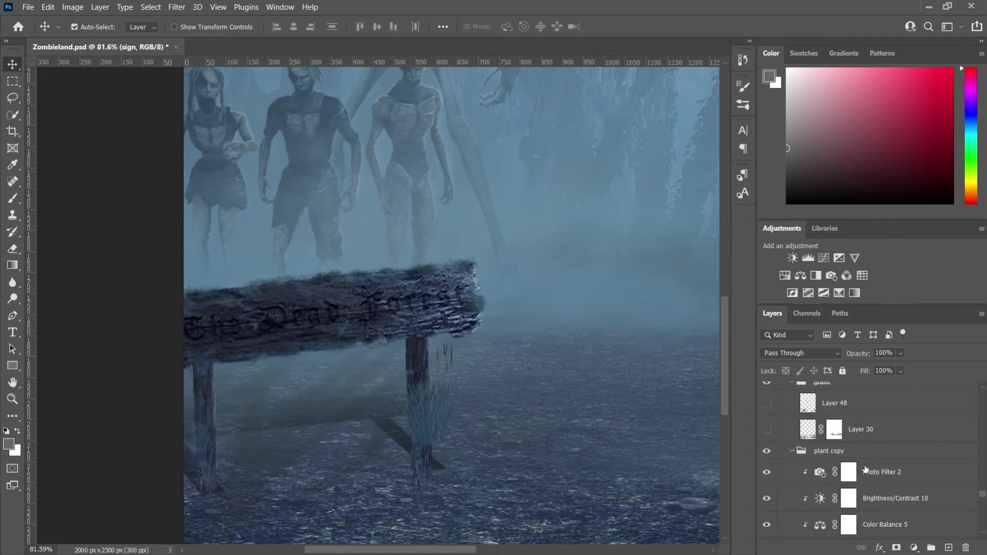
pyautogui.click(792, 452)
# Show Layer 30 and Layer 48 in the grass group to reveal the foreground grass.
pyautogui.scroll(1, 911, 469)
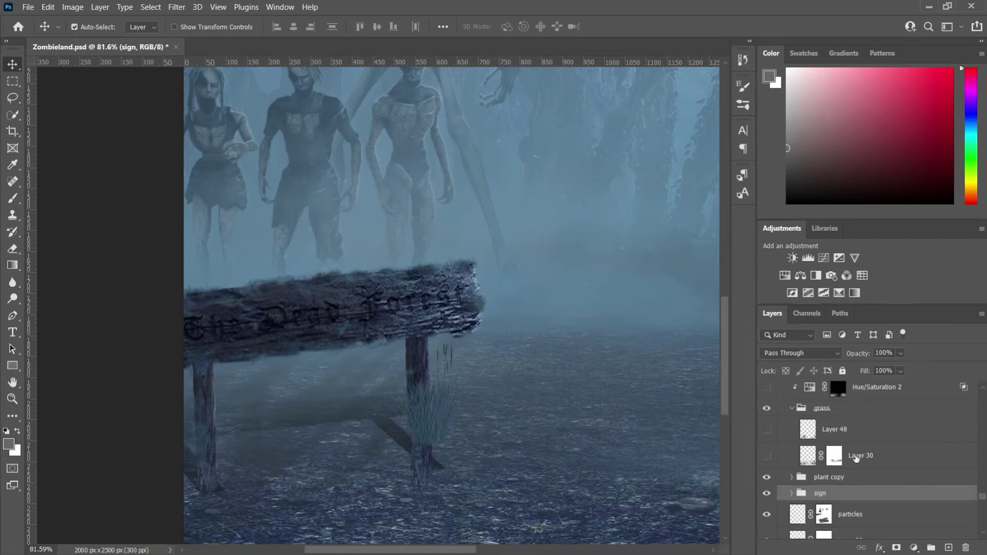
pyautogui.scroll(2, 900, 461)
pyautogui.click(768, 509)
pyautogui.click(768, 481)
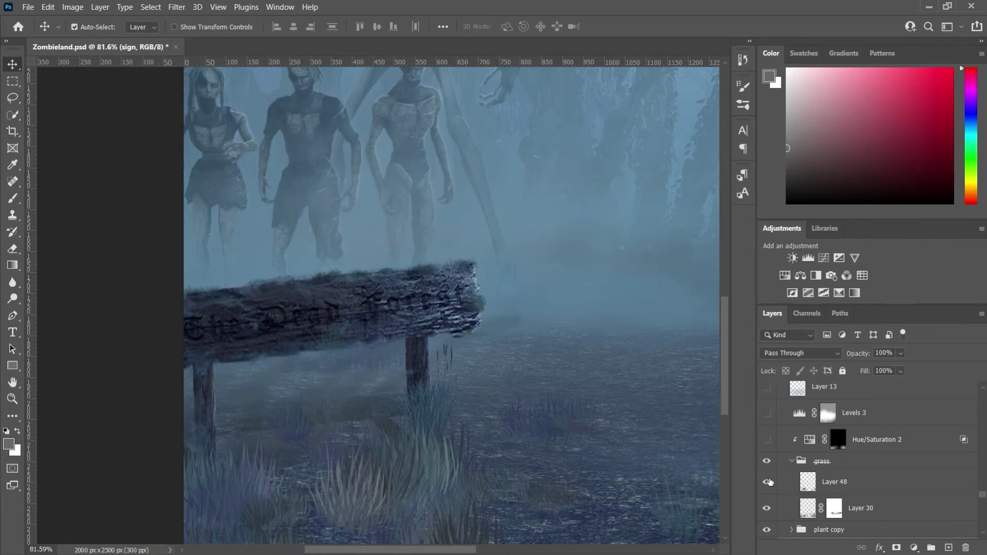
pyautogui.scroll(-3, 421, 479)
pyautogui.scroll(-3, 496, 449)
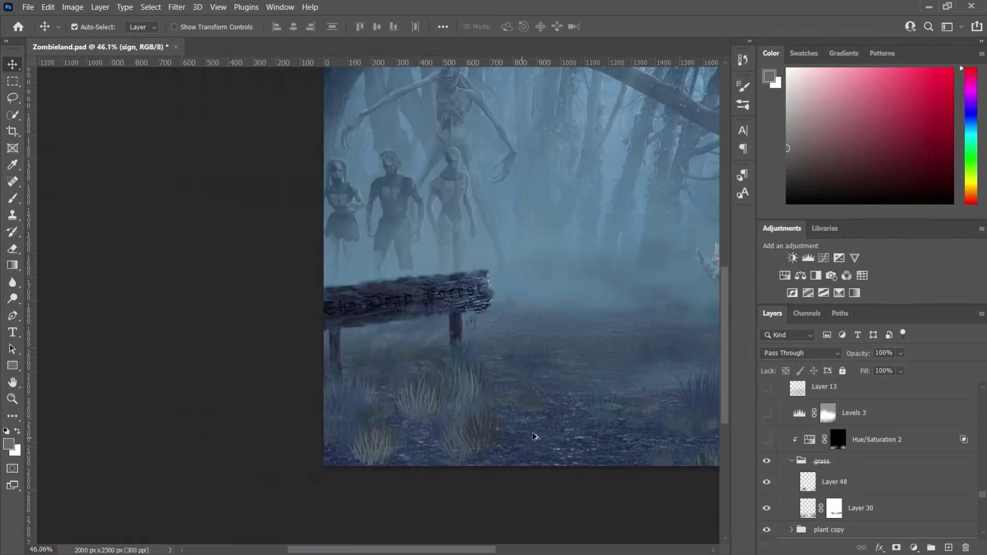
pyautogui.press('ctrl')
pyautogui.hscroll(2, 645, 427)
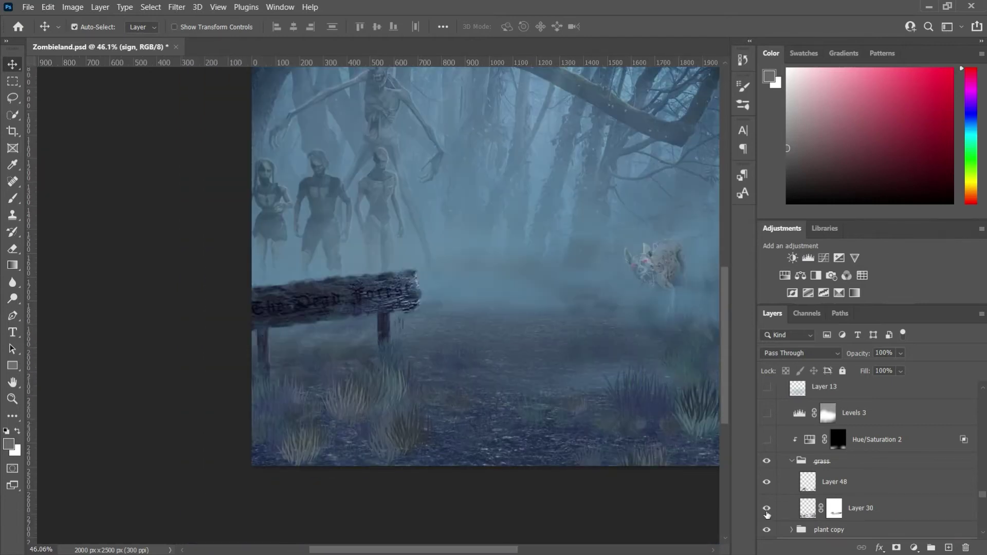
# Show the Levels 3 adjustment and Layer 13 above the grass group.
pyautogui.click(766, 509)
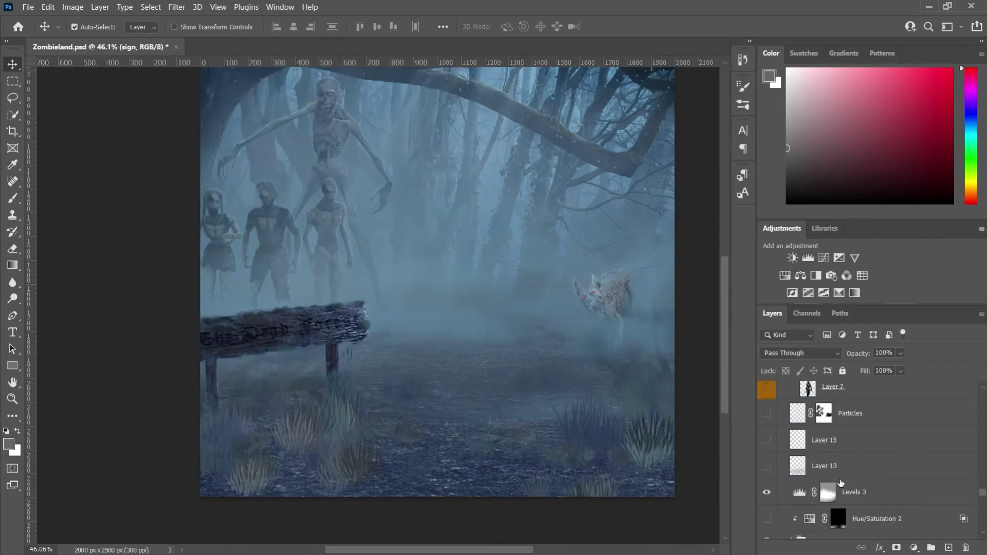
pyautogui.scroll(-4, 619, 412)
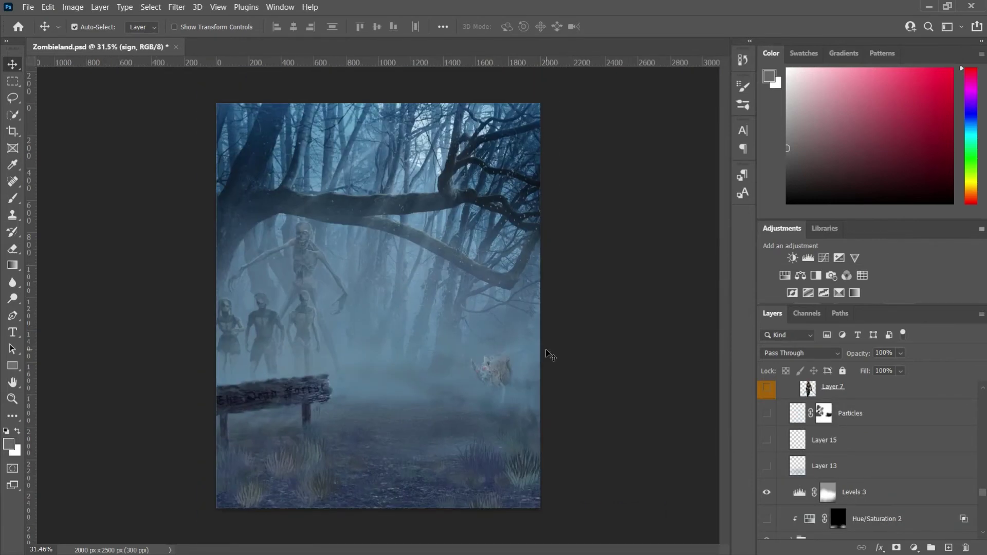
pyautogui.click(768, 467)
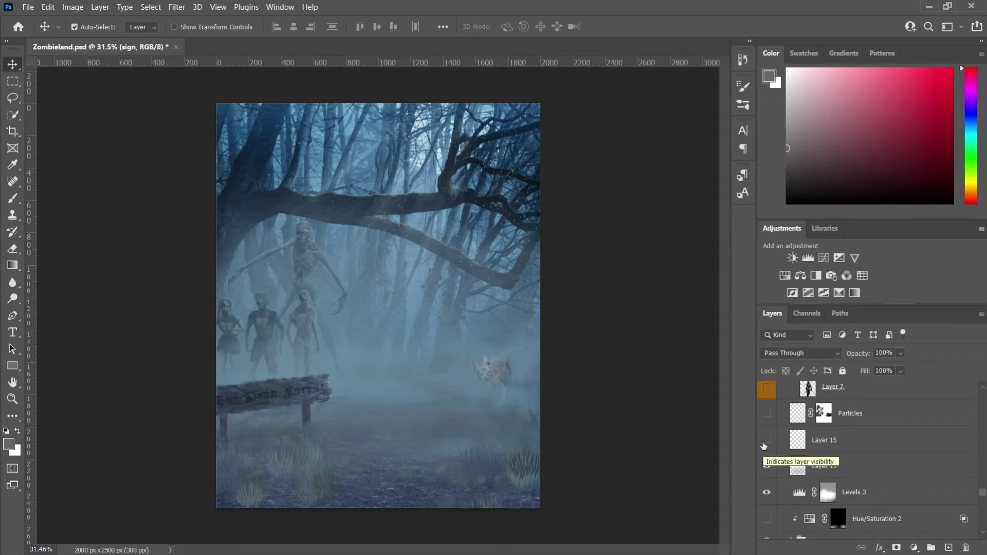
# Compare Layer 15 hidden and visible, leave it shown, and show the Particles layer above it.
pyautogui.click(764, 441)
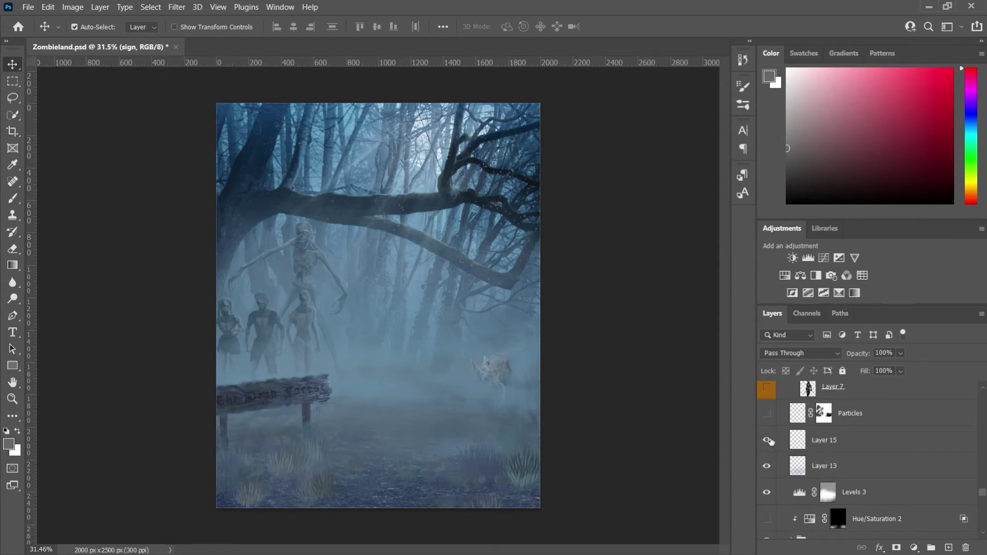
pyautogui.click(766, 441)
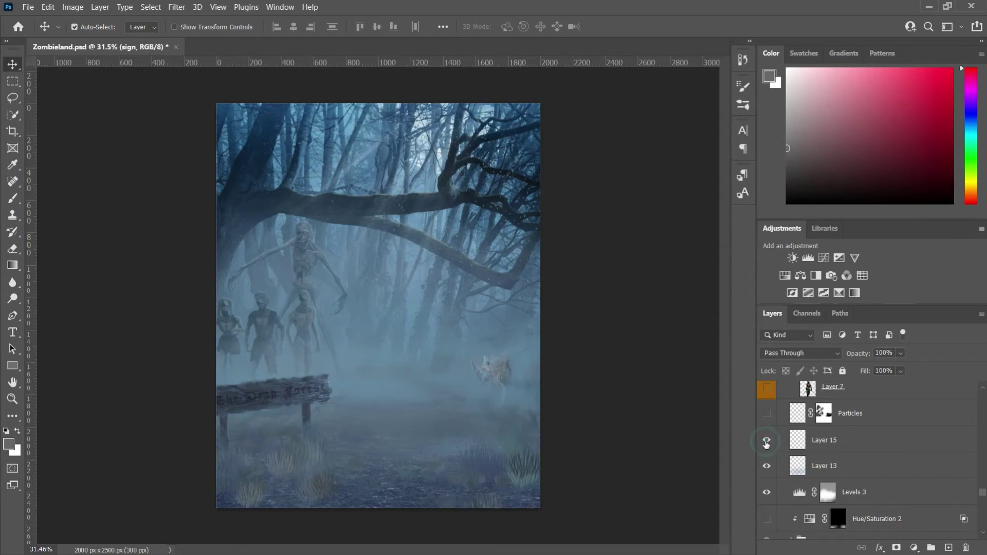
pyautogui.click(767, 442)
pyautogui.click(766, 414)
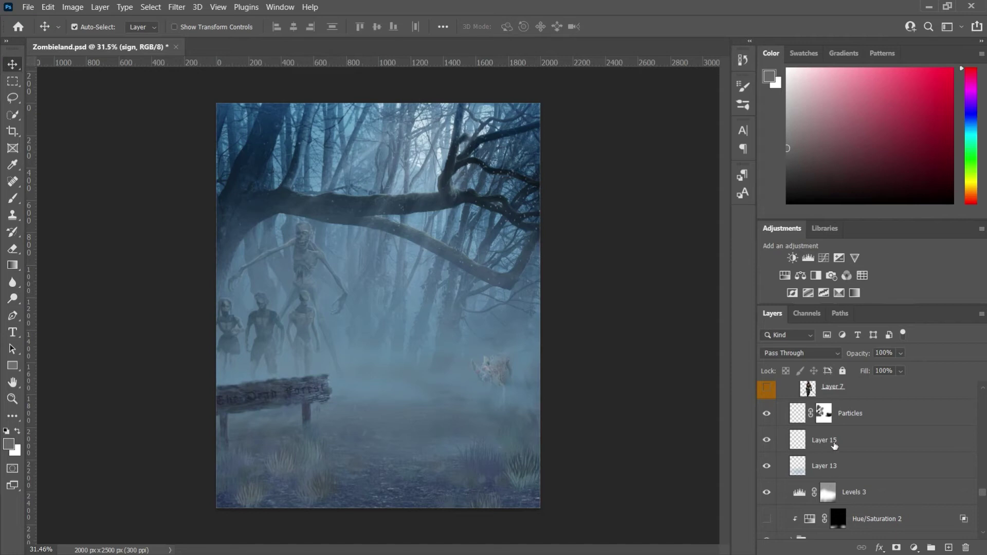
# Show Layer 7 above the Particles layer to reveal the masked woman with two swords.
pyautogui.scroll(2, 886, 477)
pyautogui.scroll(-2, 886, 477)
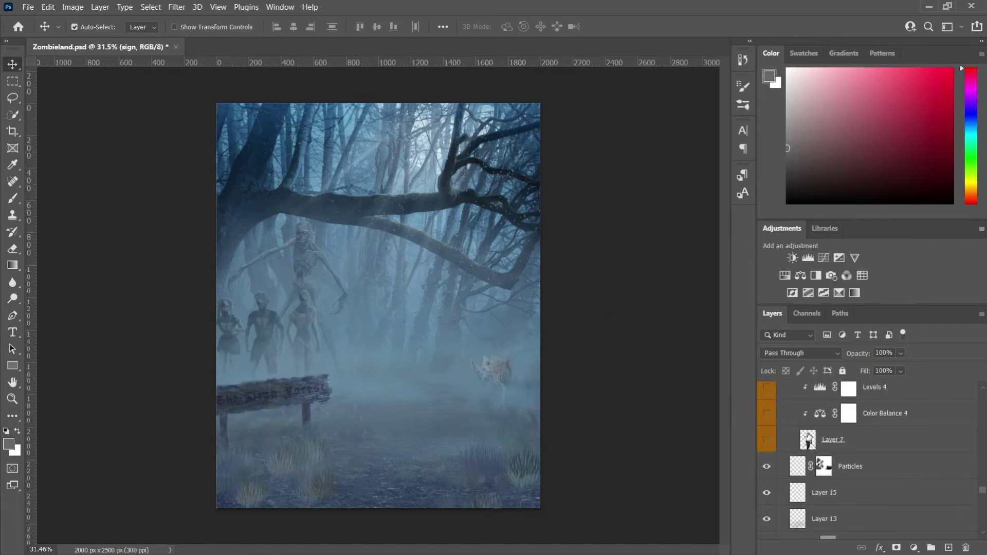
pyautogui.click(766, 441)
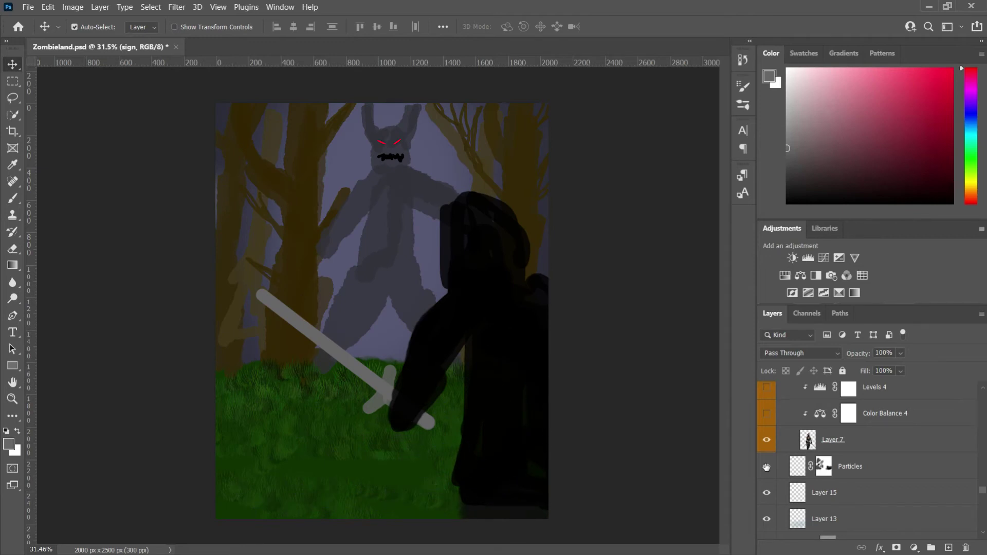
# Show Color Balance 4, Levels 4, Brightness/Contrast 2, Brightness/Contrast 9 and Hue/Saturation 3 clipped to the woman.
pyautogui.scroll(2, 776, 478)
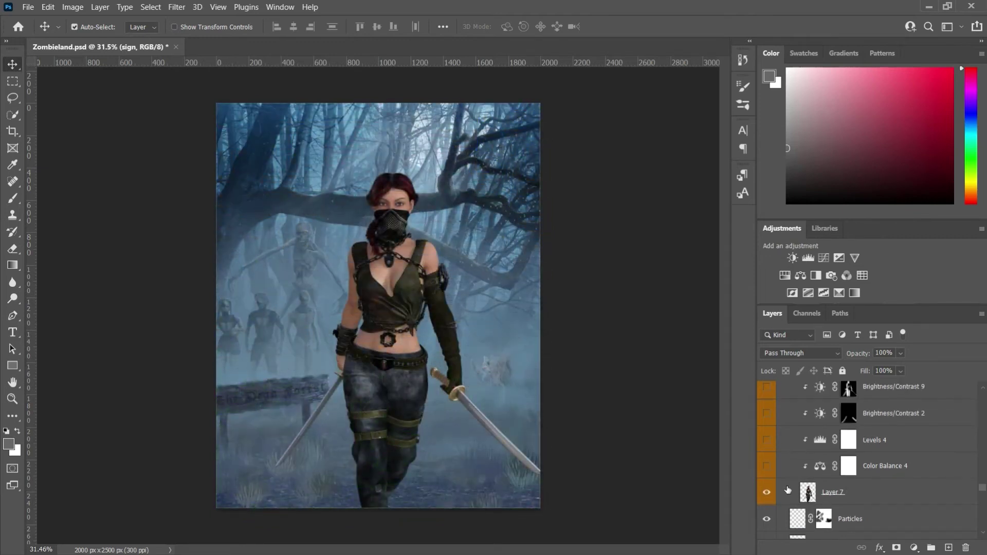
pyautogui.scroll(1, 812, 494)
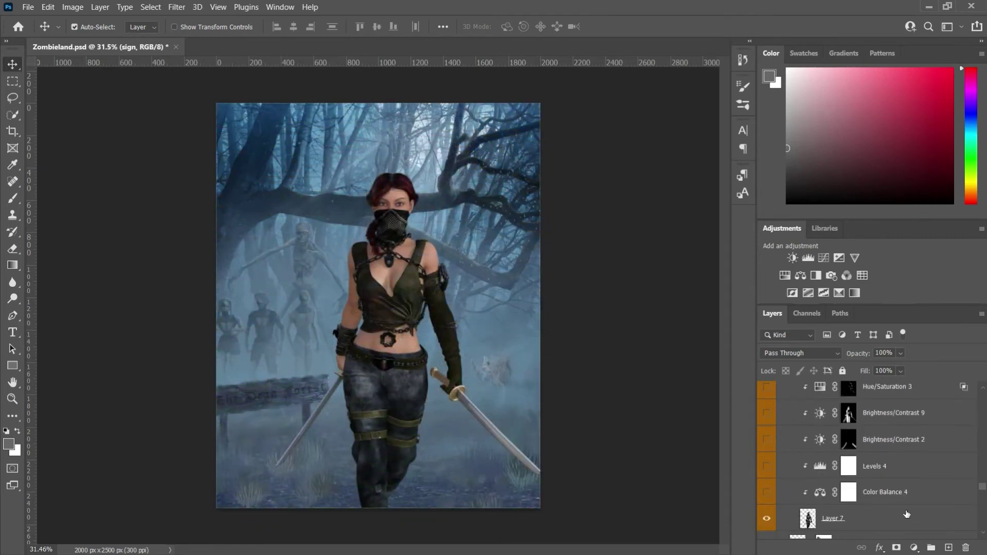
pyautogui.click(765, 494)
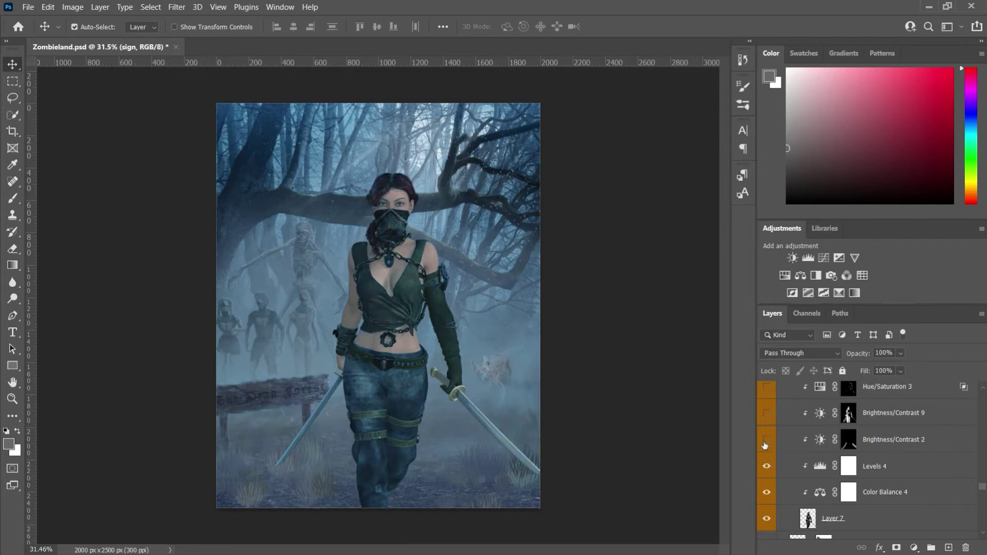
pyautogui.click(763, 442)
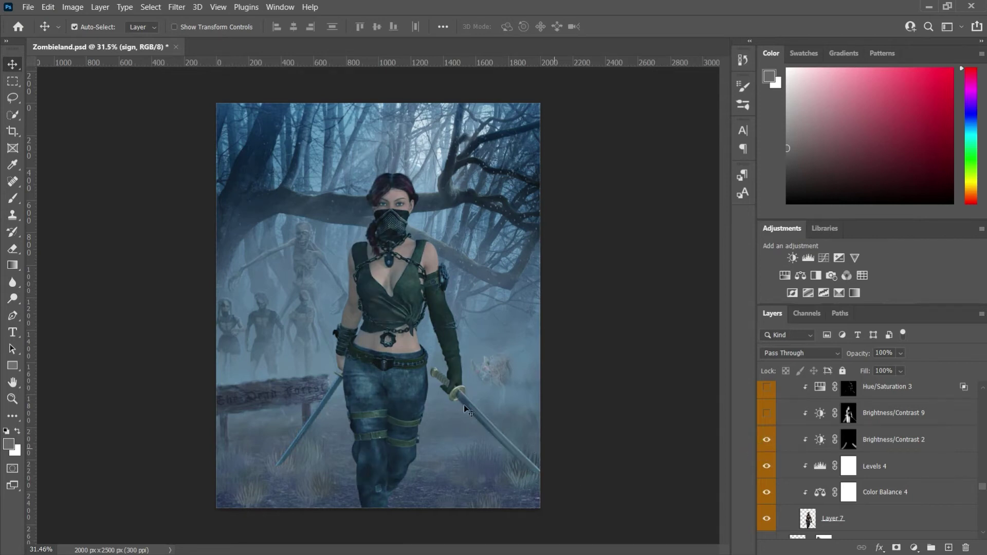
pyautogui.scroll(2, 801, 467)
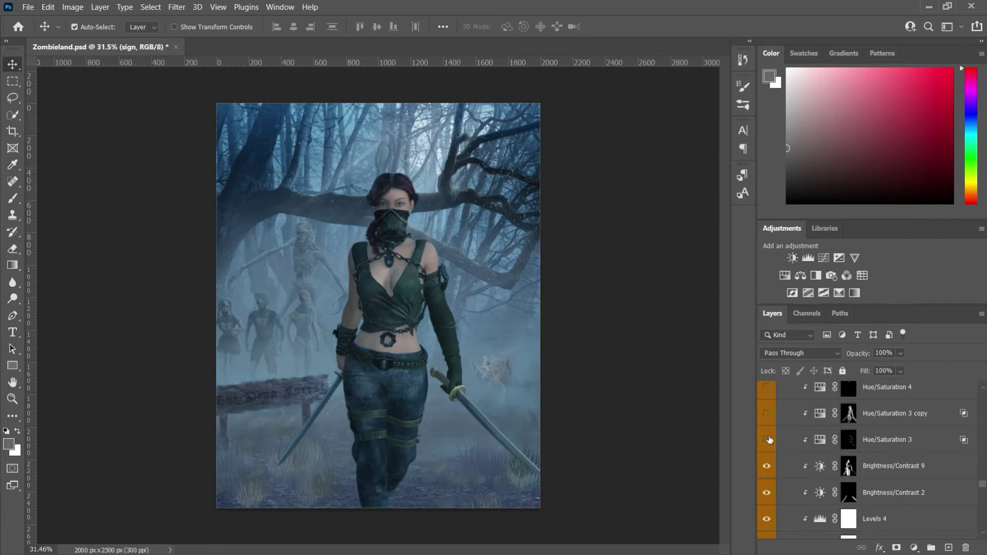
pyautogui.click(767, 439)
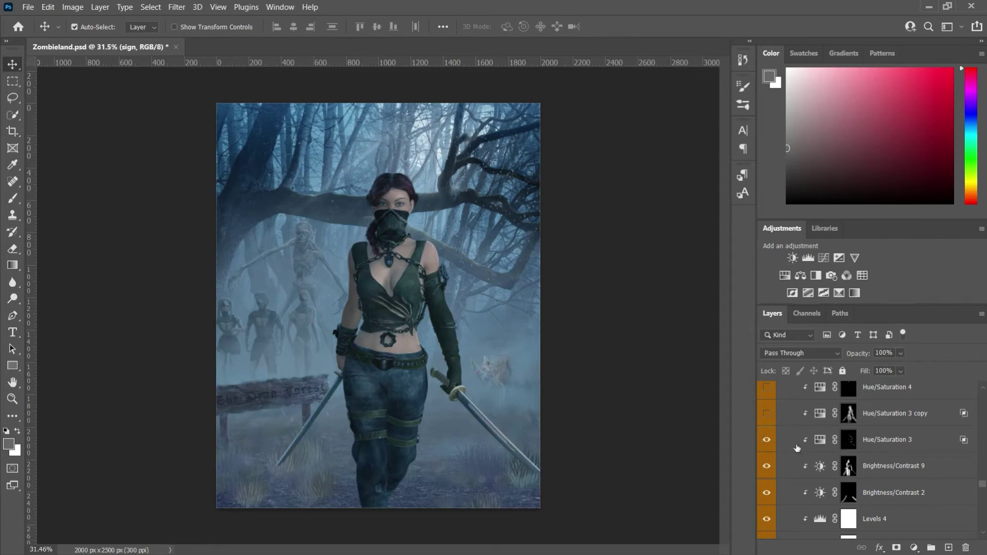
# Show Hue/Saturation 3 copy and Hue/Saturation 4 on the woman, comparing the latter's effect on her face up close.
pyautogui.scroll(1, 802, 450)
pyautogui.scroll(1, 876, 496)
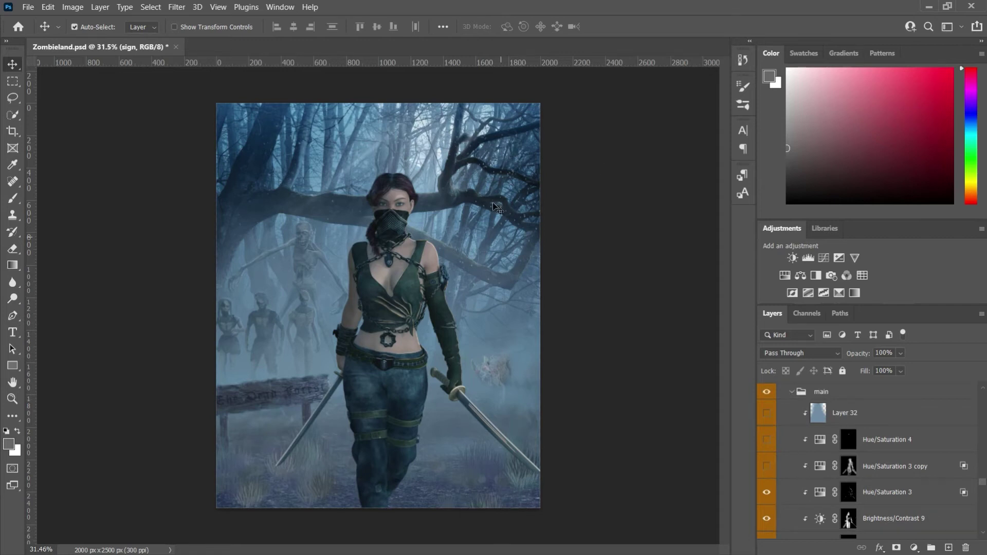
pyautogui.click(766, 466)
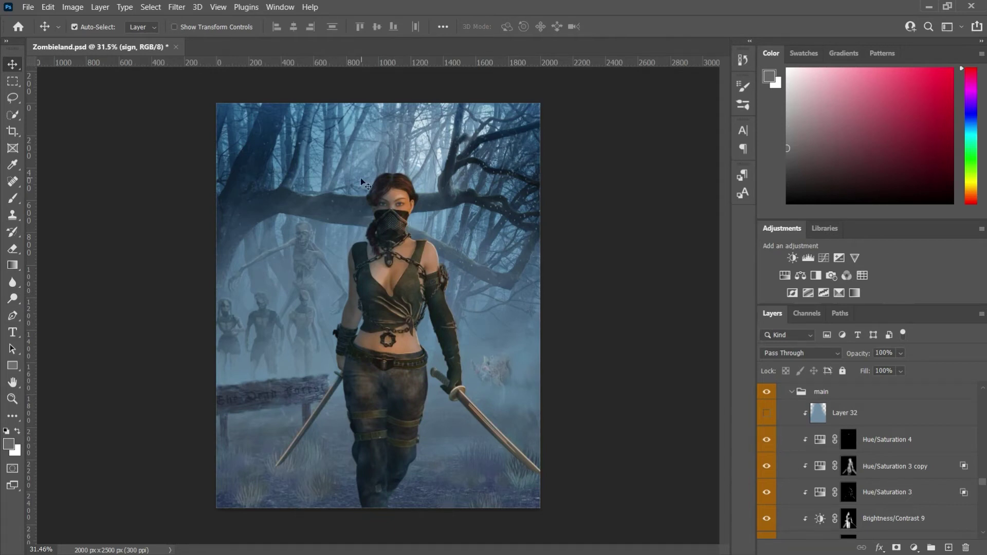
pyautogui.scroll(6, 360, 179)
pyautogui.click(770, 440)
pyautogui.click(769, 439)
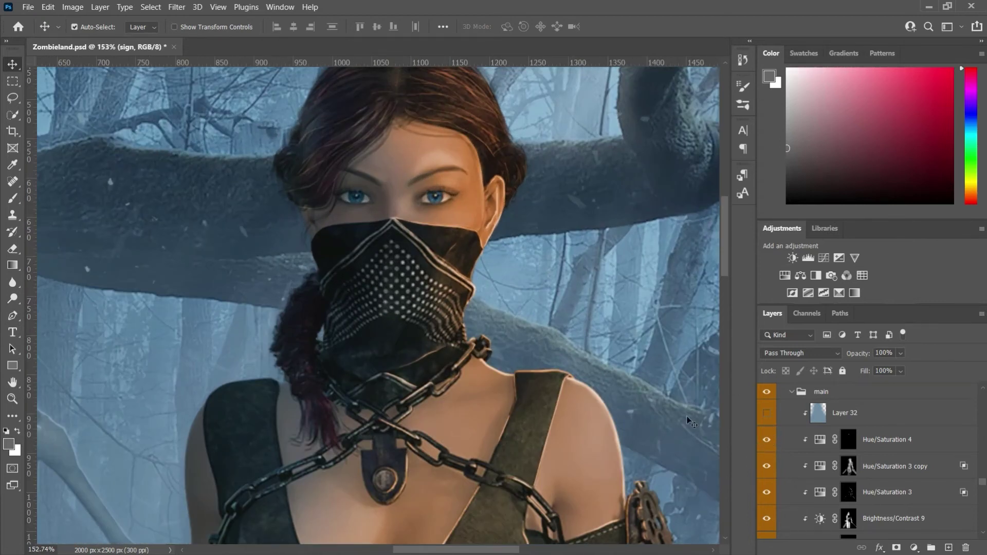
pyautogui.hotkey('ctrl', '0')
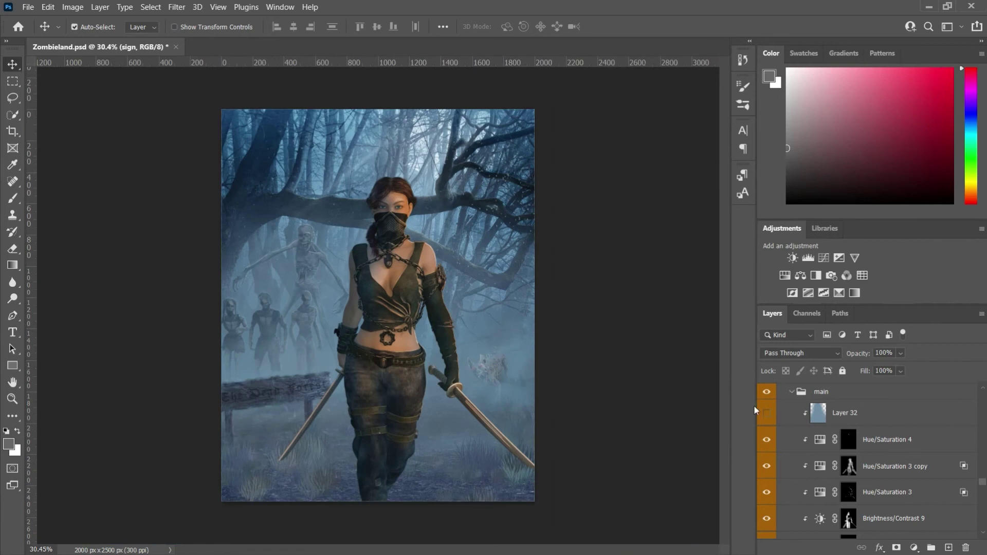
# Show Layer 32 over the woman and collapse the main group.
pyautogui.click(765, 415)
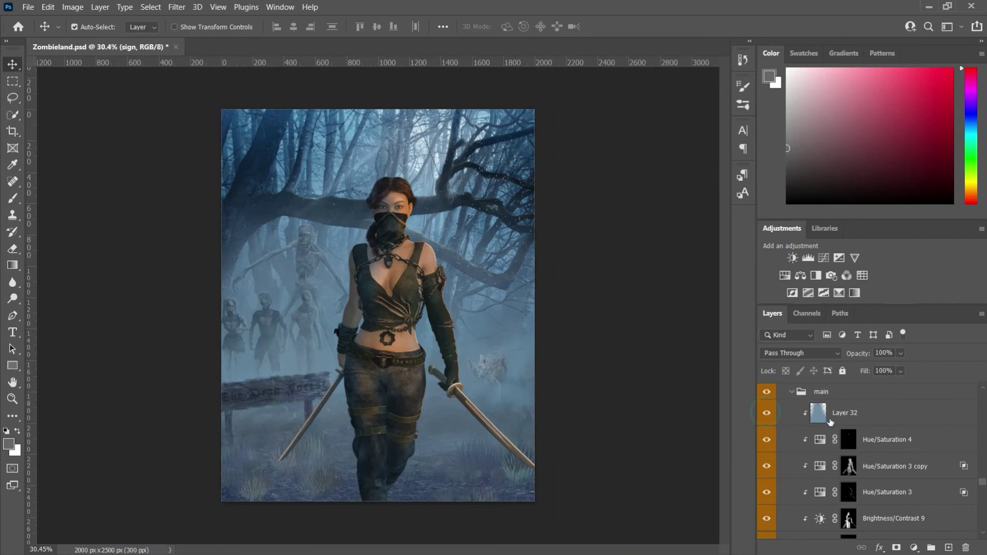
pyautogui.click(867, 416)
pyautogui.scroll(3, 799, 452)
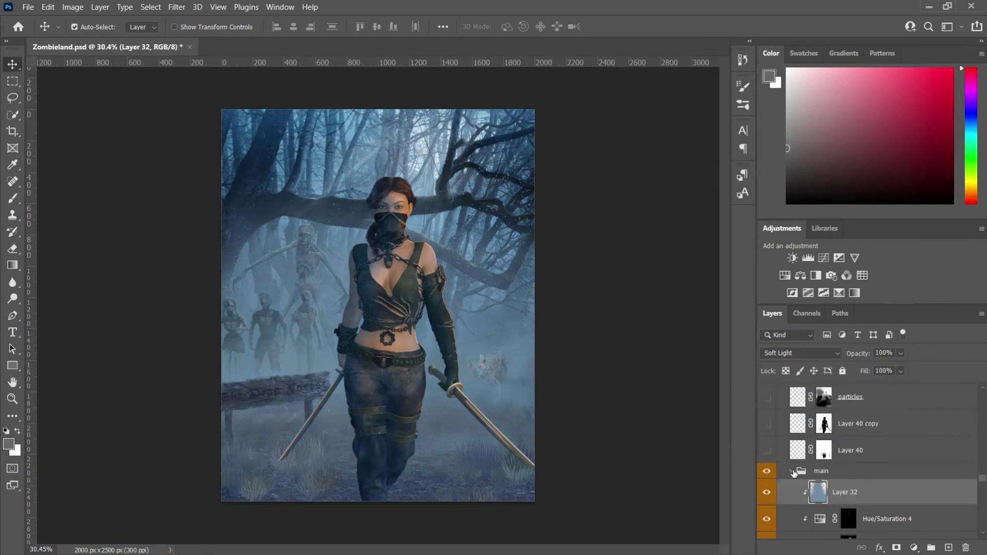
pyautogui.click(792, 471)
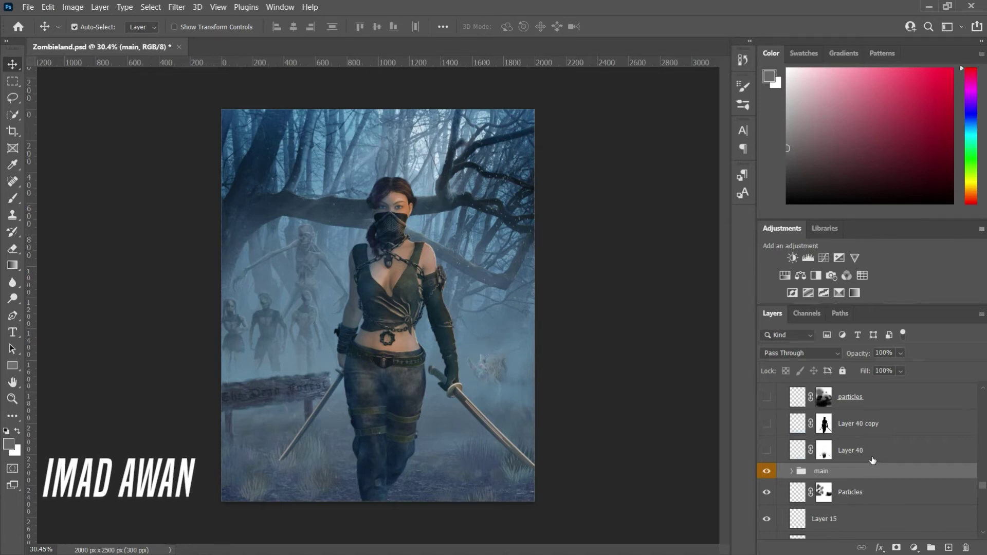
# Show the fog on Layer 40 and Layer 40 copy, and compare Layer 40 copy with its mask disabled and enabled.
pyautogui.click(766, 452)
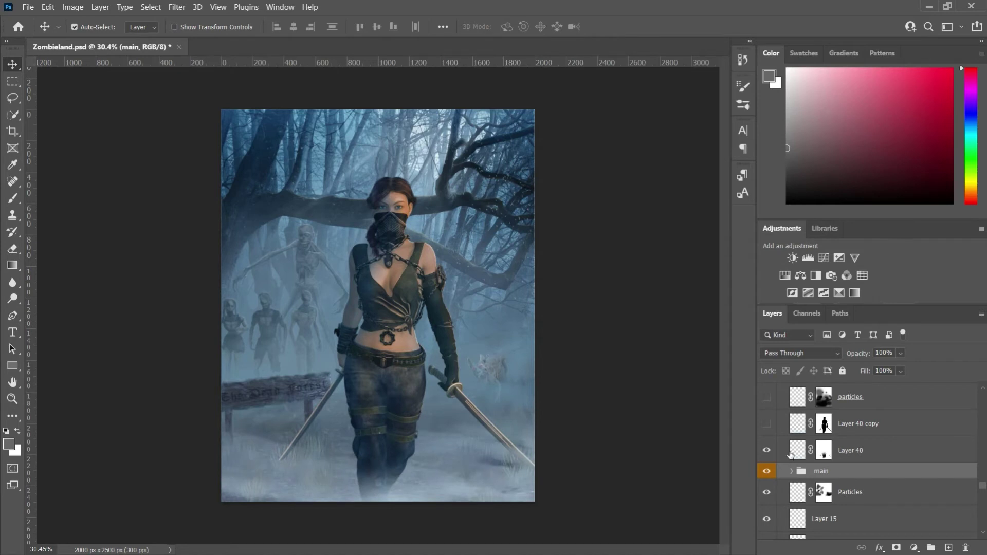
pyautogui.click(766, 424)
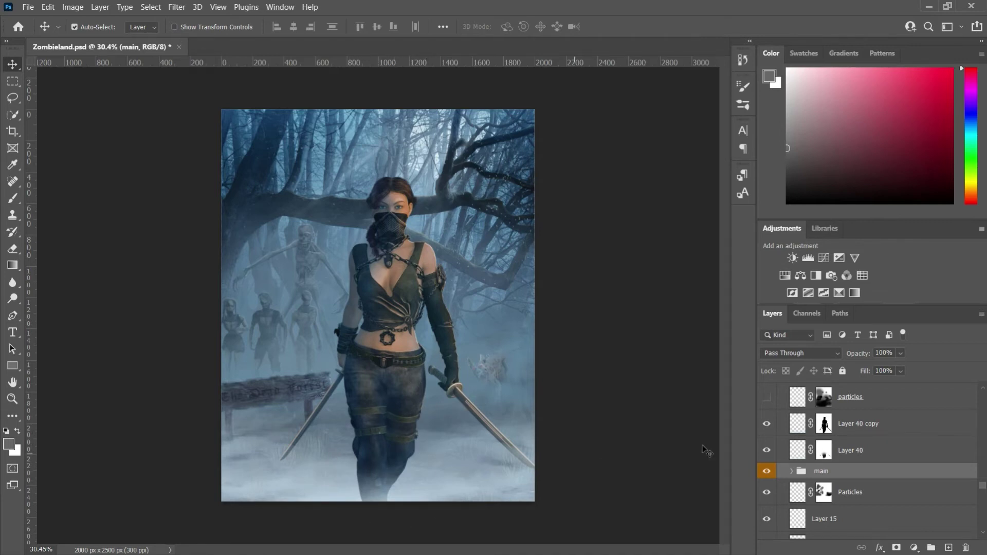
pyautogui.scroll(2, 805, 474)
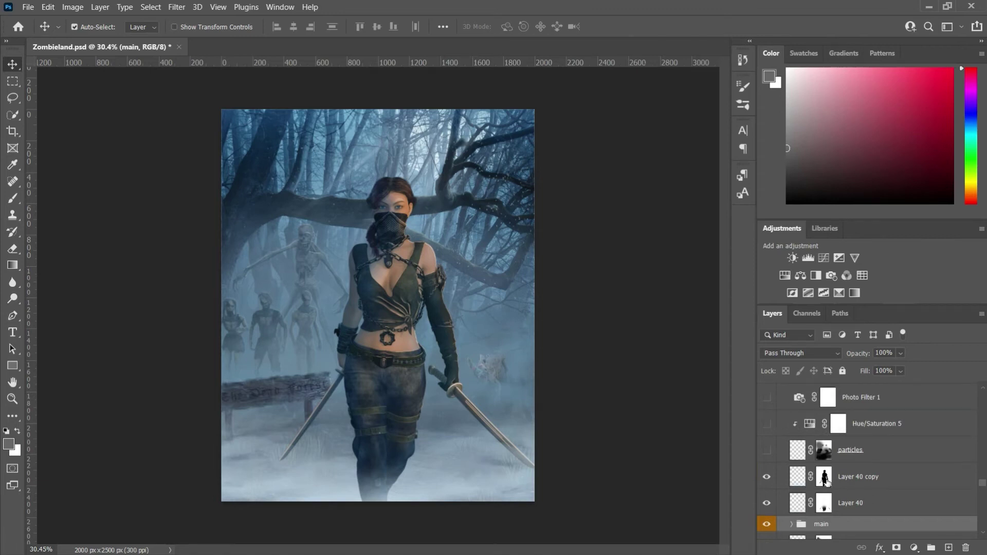
pyautogui.keyDown('shift'); pyautogui.click(825, 481); pyautogui.keyUp('shift')
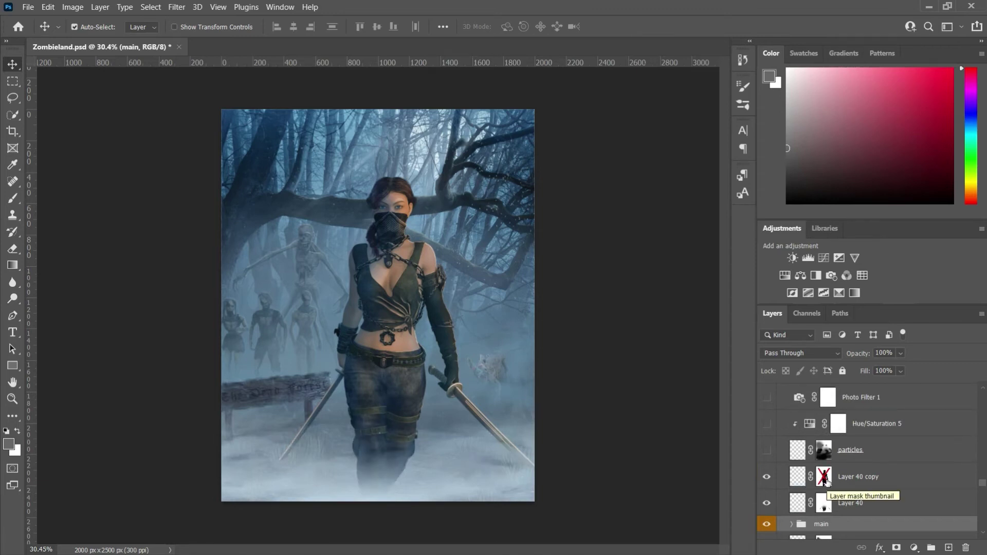
pyautogui.keyDown('shift'); pyautogui.click(824, 478); pyautogui.keyUp('shift')
# Show the particles layer above Layer 40 copy together with its clipped Hue/Saturation 5 adjustment.
pyautogui.scroll(1, 831, 471)
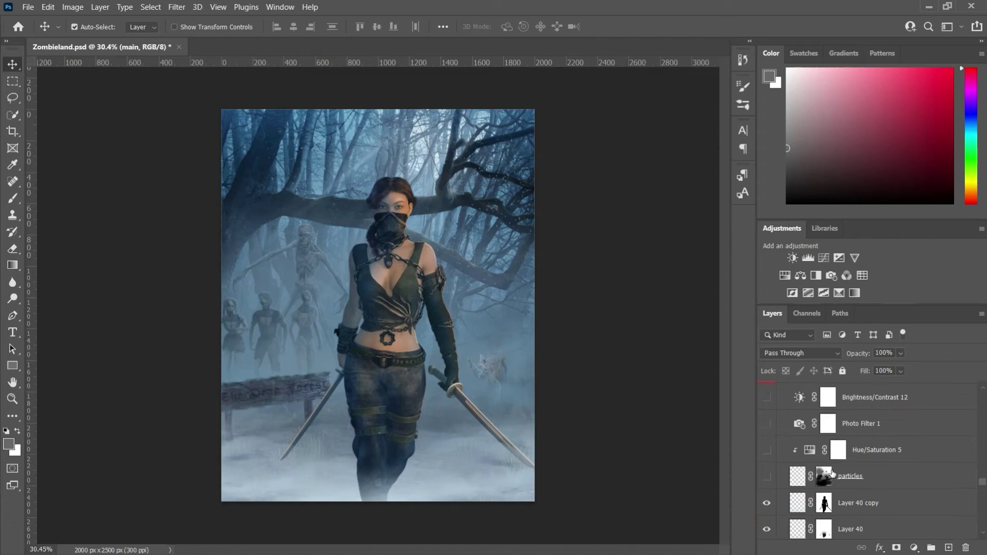
pyautogui.click(766, 478)
pyautogui.click(766, 451)
# Show Photo Filter 1 and Brightness/Contrast 12 over the scene, comparing the image with and without them.
pyautogui.scroll(1, 774, 457)
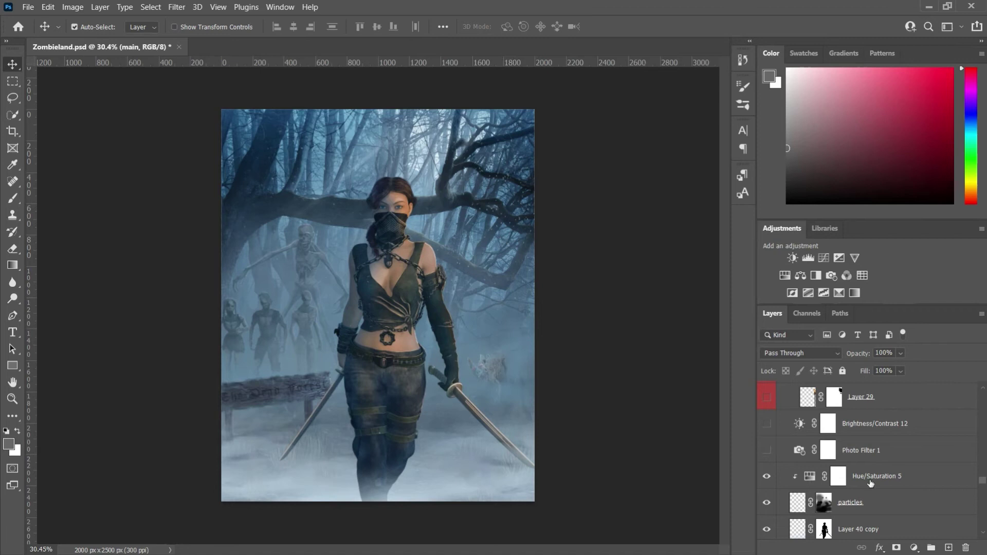
pyautogui.click(766, 450)
pyautogui.click(766, 424)
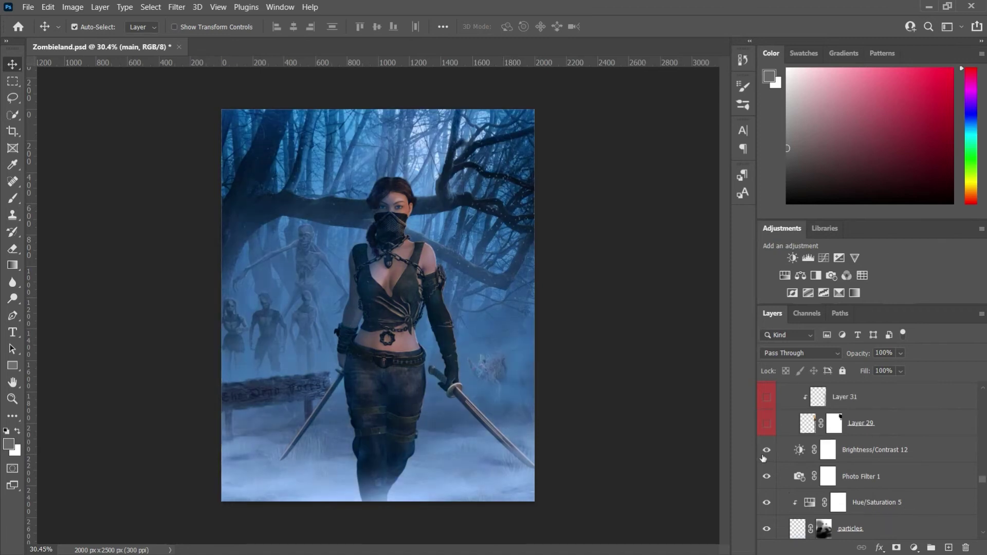
pyautogui.click(767, 451)
pyautogui.click(766, 476)
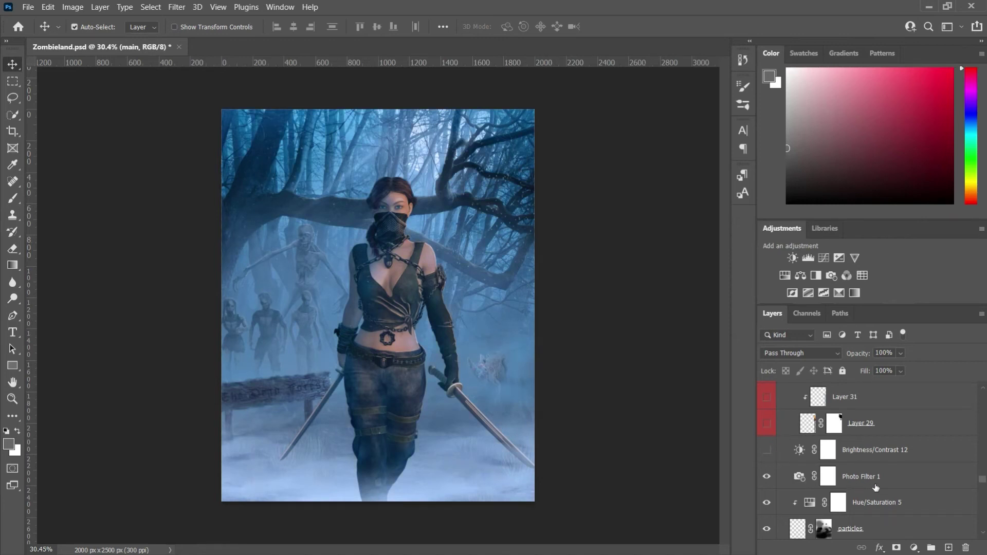
pyautogui.click(767, 450)
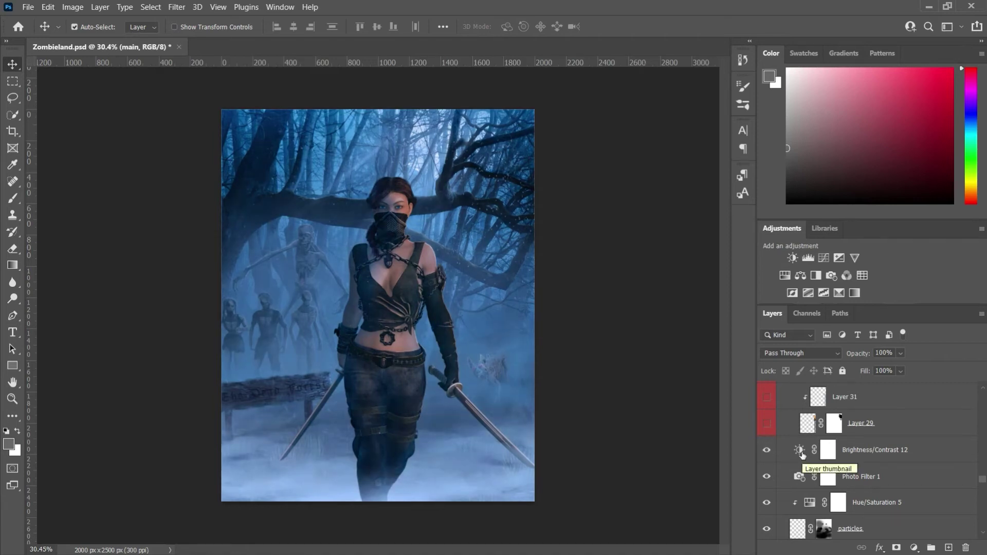
# Show the torch stand on Layer 29 and compare it with its layer mask disabled and enabled.
pyautogui.scroll(2, 792, 463)
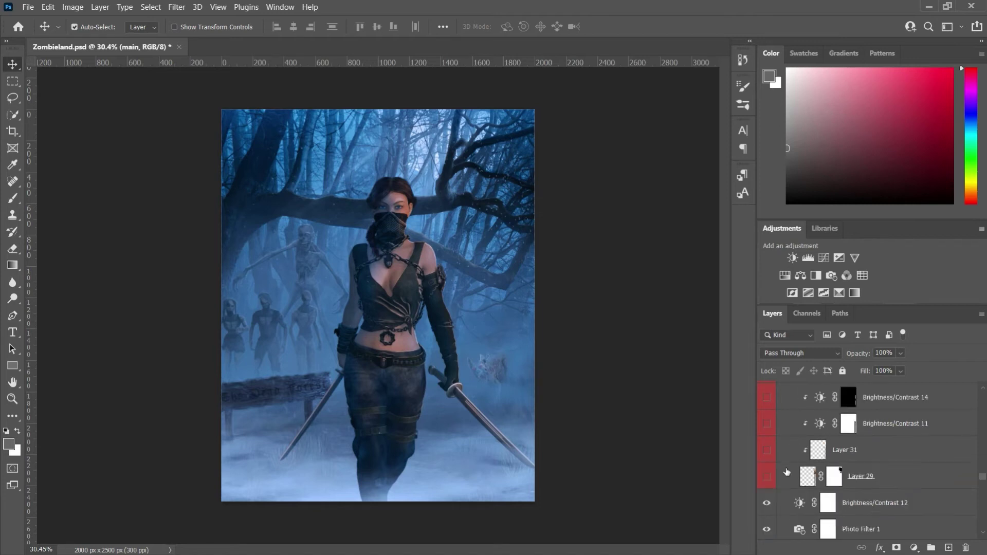
pyautogui.click(767, 476)
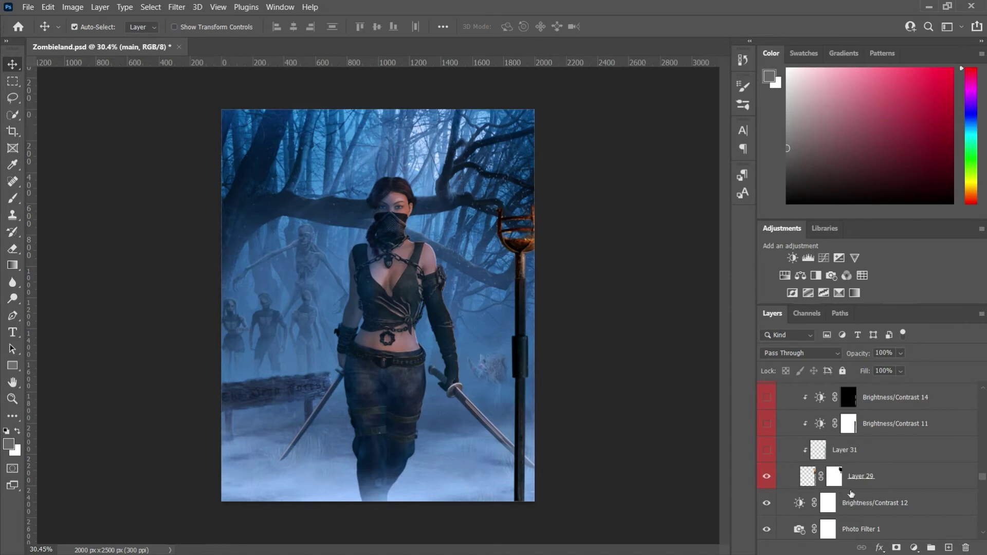
pyautogui.keyDown('shift'); pyautogui.click(835, 480); pyautogui.keyUp('shift')
pyautogui.keyDown('shift'); pyautogui.click(834, 480); pyautogui.keyUp('shift')
# Show the torch flame on Layer 29 copy 2 and compare it with its layer mask disabled and enabled.
pyautogui.scroll(3, 817, 468)
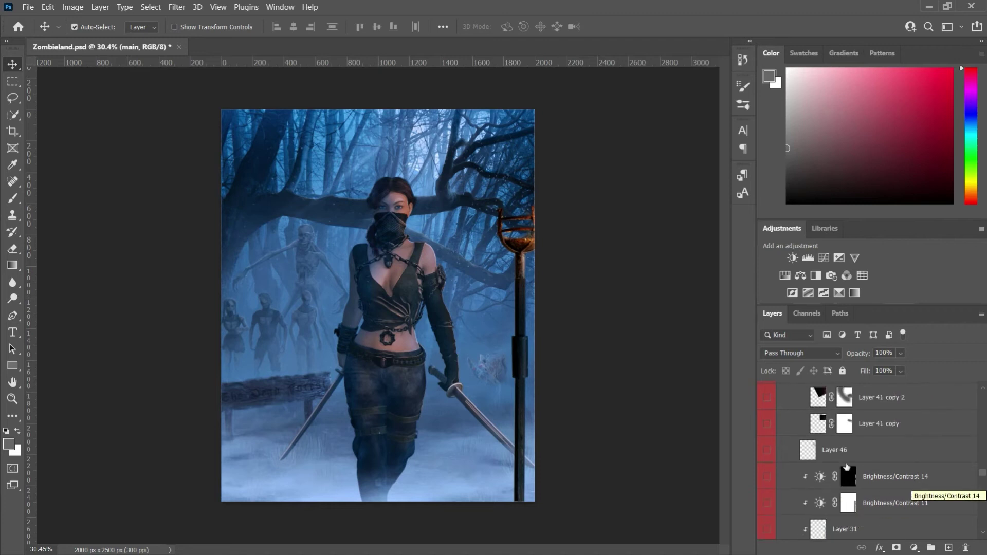
pyautogui.scroll(6, 890, 470)
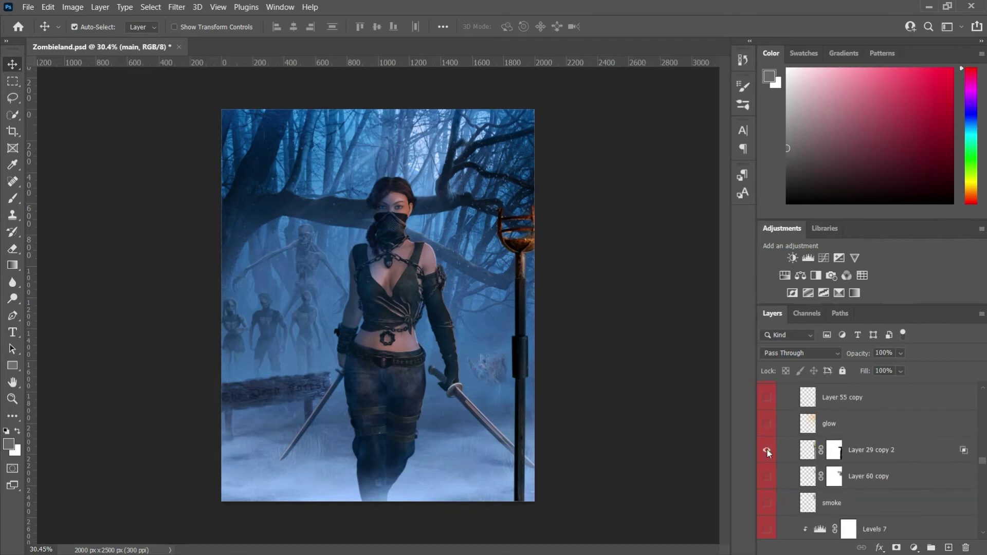
pyautogui.click(766, 450)
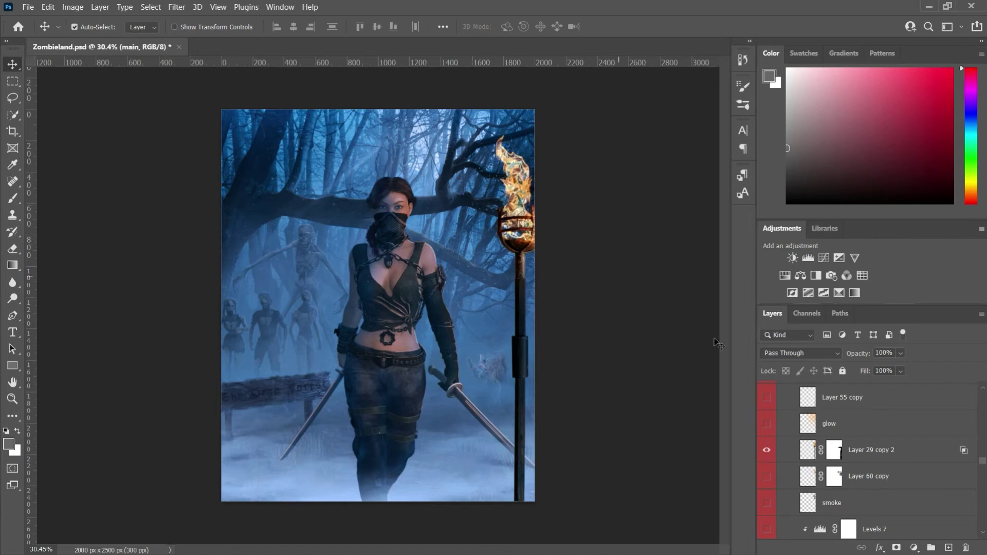
pyautogui.keyDown('shift'); pyautogui.click(833, 449); pyautogui.keyUp('shift')
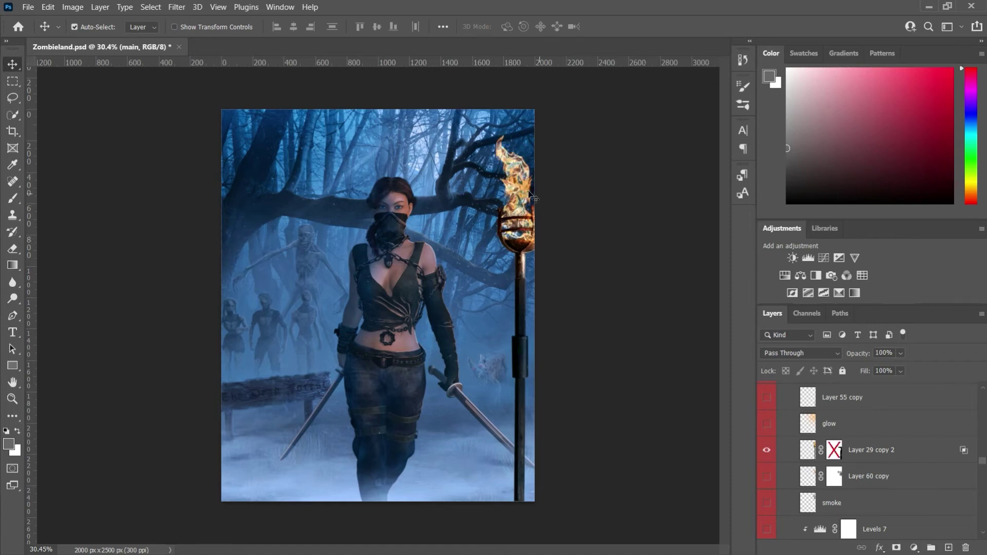
pyautogui.keyDown('shift'); pyautogui.click(833, 450); pyautogui.keyUp('shift')
# Show Layer 60 copy to add more fire to the torch flame.
pyautogui.scroll(-3, 874, 480)
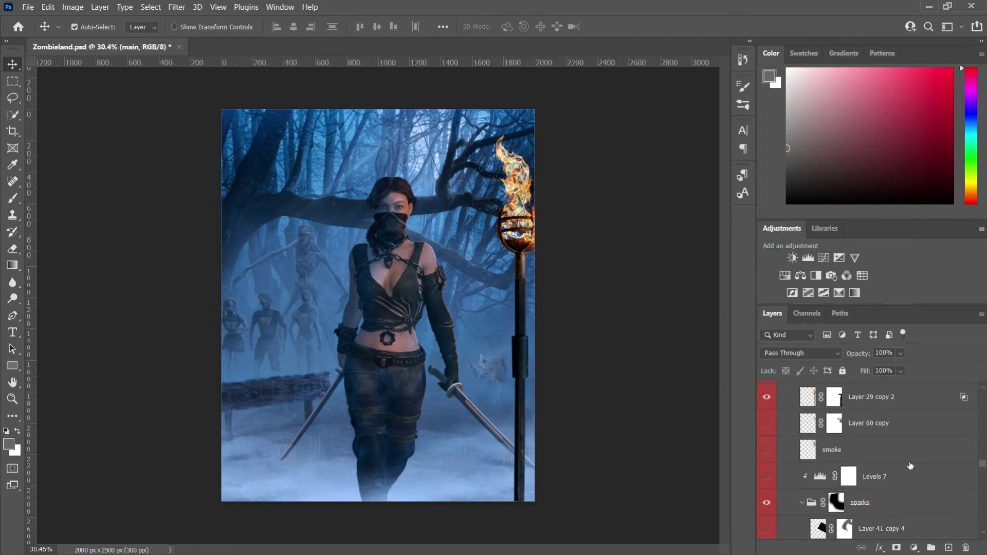
pyautogui.scroll(-1, 835, 436)
pyautogui.scroll(2, 835, 436)
pyautogui.click(768, 423)
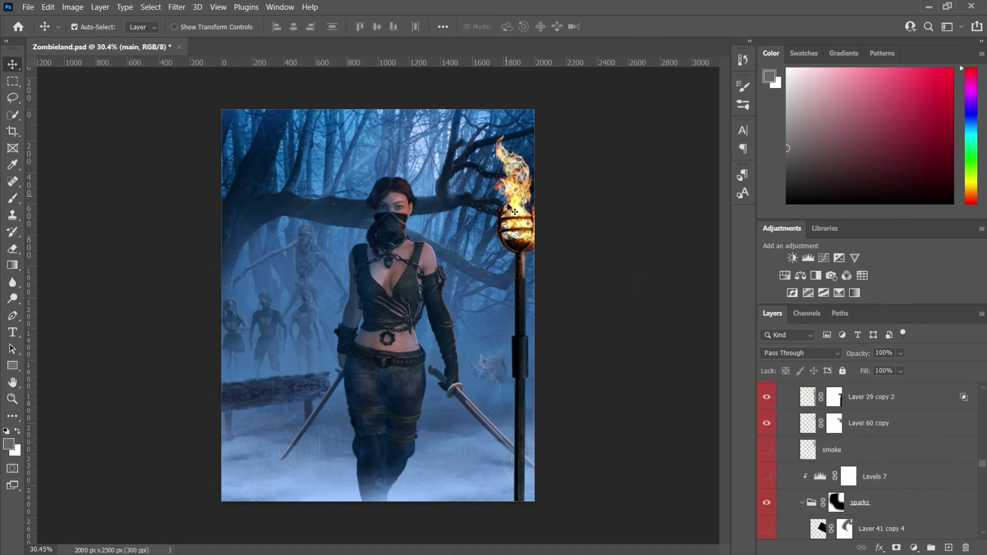
# Show Layer 31, Brightness/Contrast 11 and Brightness/Contrast 14 to shade the torch stand.
pyautogui.scroll(3, 793, 457)
pyautogui.scroll(-6, 894, 470)
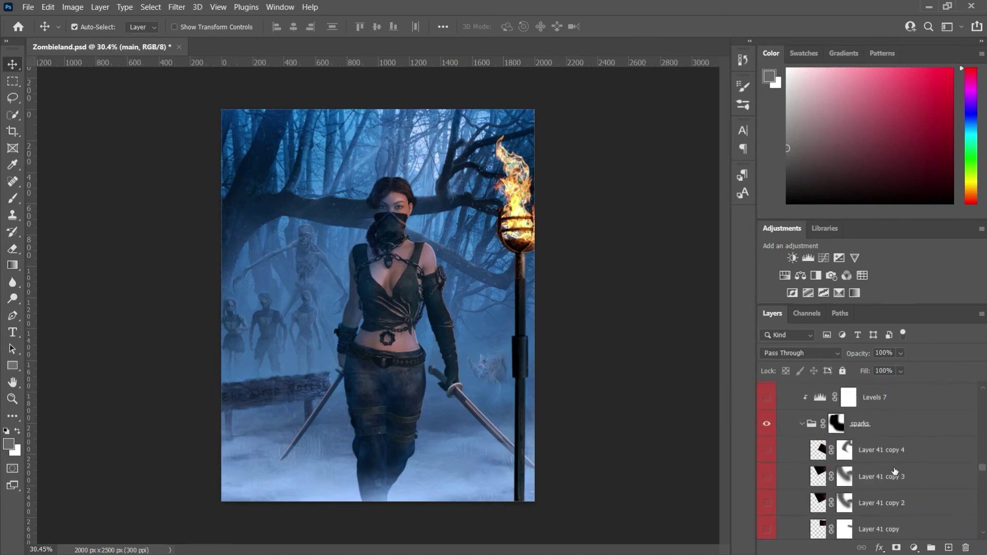
pyautogui.scroll(-2, 917, 470)
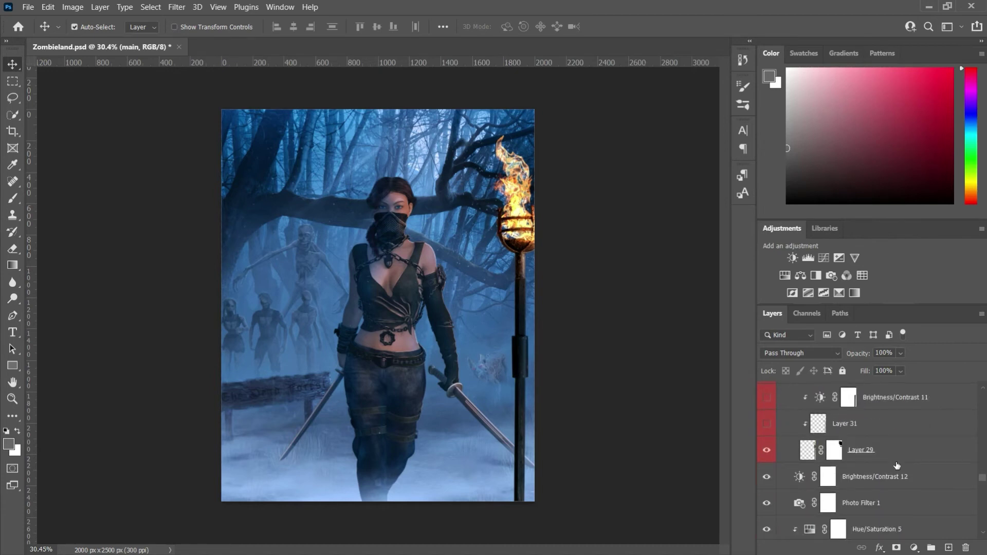
pyautogui.scroll(1, 917, 469)
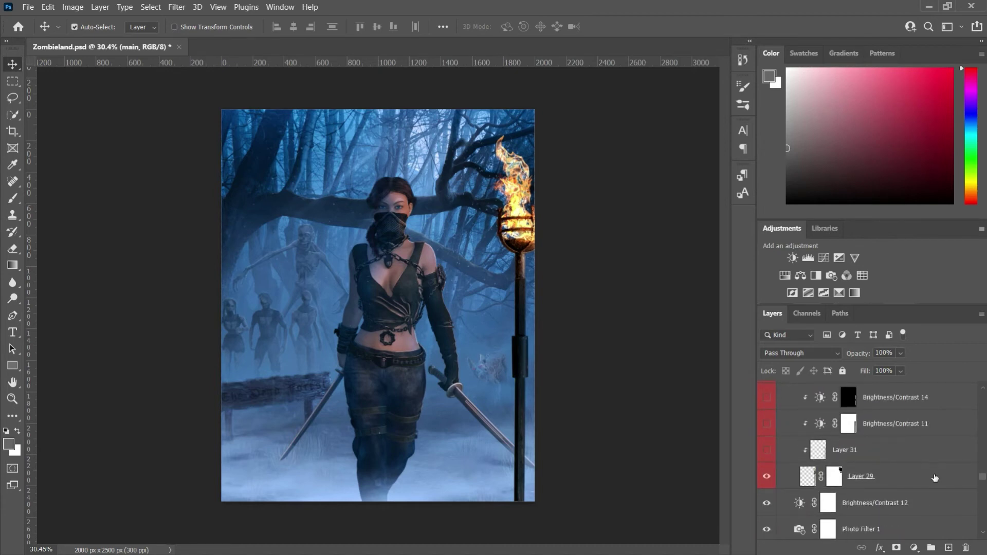
pyautogui.click(766, 450)
pyautogui.click(874, 451)
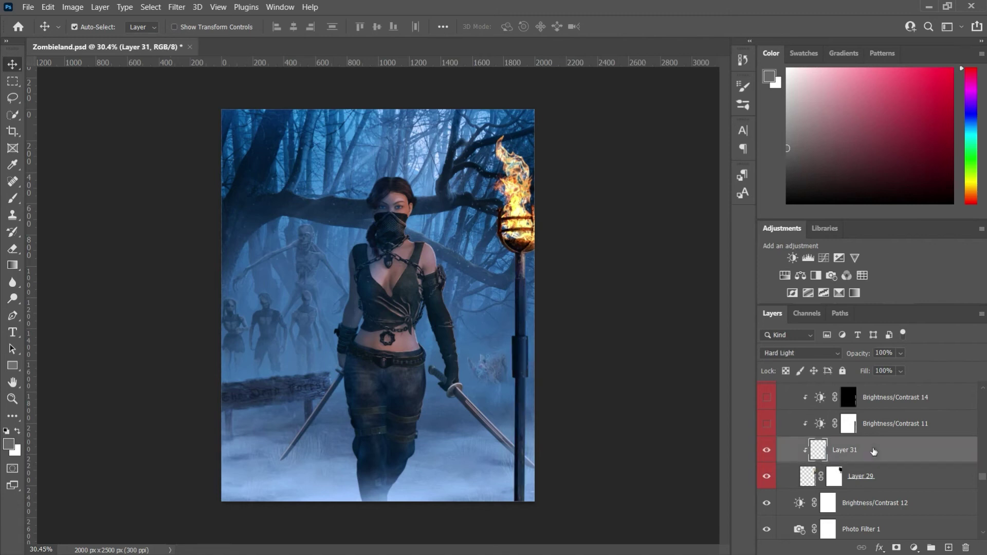
pyautogui.scroll(2, 744, 480)
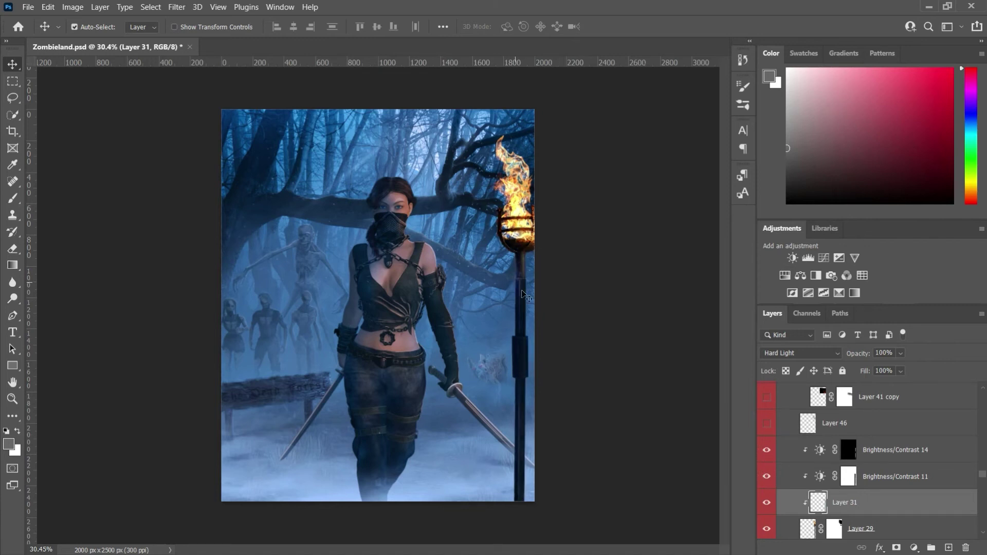
pyautogui.scroll(1, 806, 481)
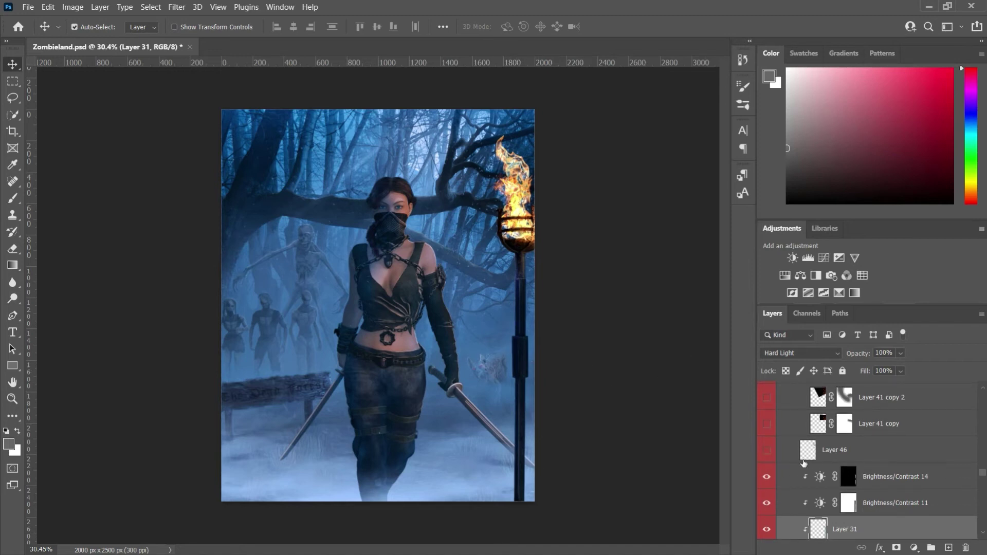
# Show Layer 46 and all the Layer 41 copies in the sparks group, and collapse the group.
pyautogui.scroll(2, 800, 466)
pyautogui.click(766, 504)
pyautogui.scroll(1, 835, 507)
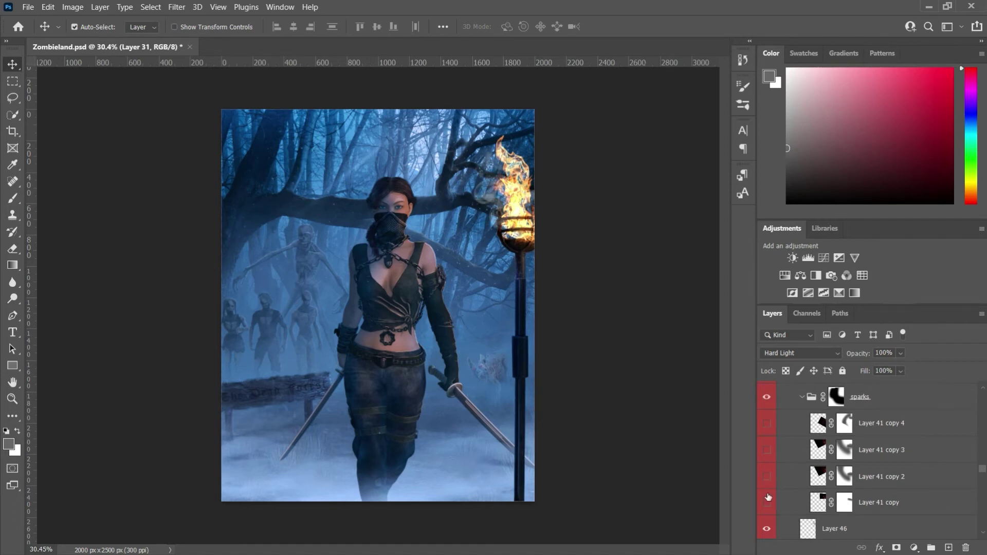
pyautogui.moveTo(769, 508); pyautogui.dragTo(770, 423)
pyautogui.scroll(1, 838, 495)
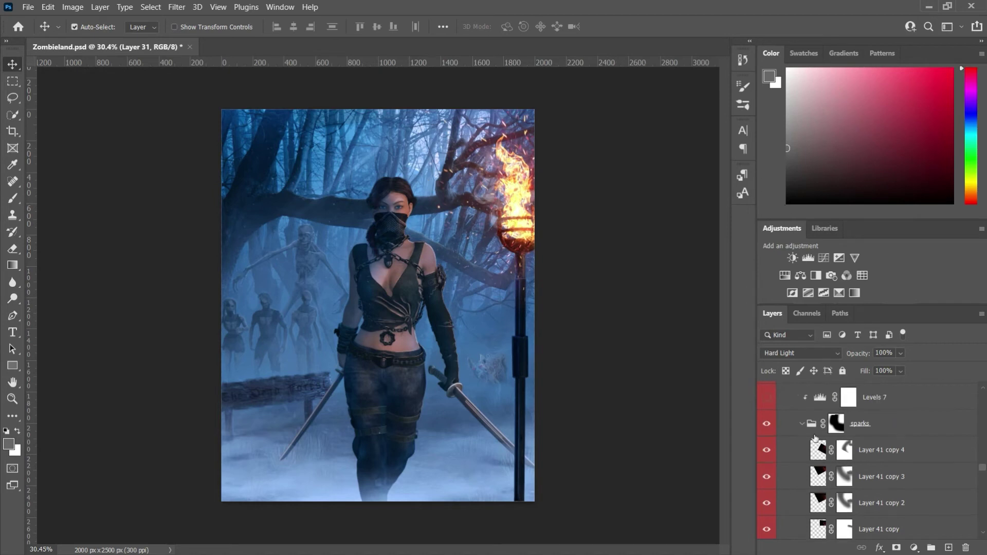
pyautogui.click(802, 423)
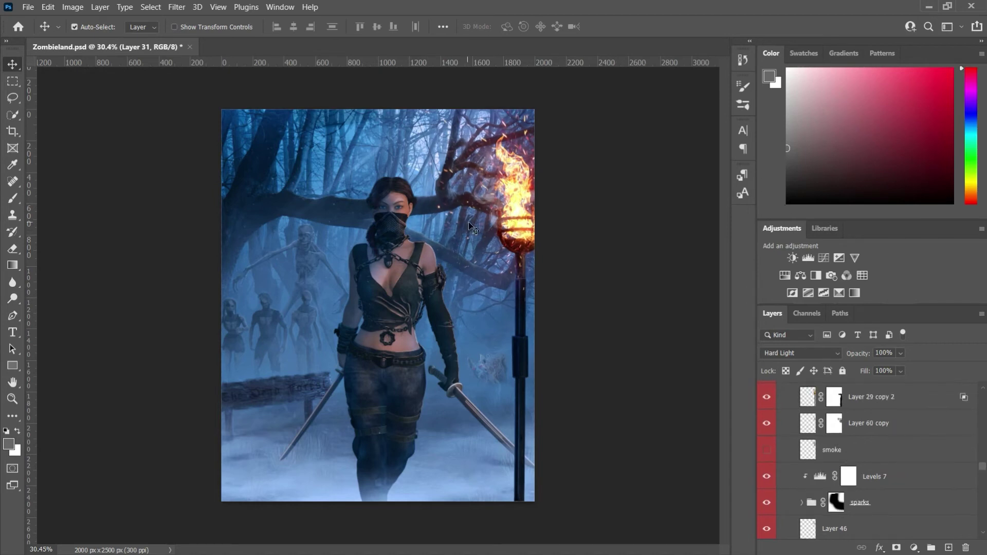
# Compare the sparks with and without Levels 7, and show the smoke layer around the torch.
pyautogui.click(766, 476)
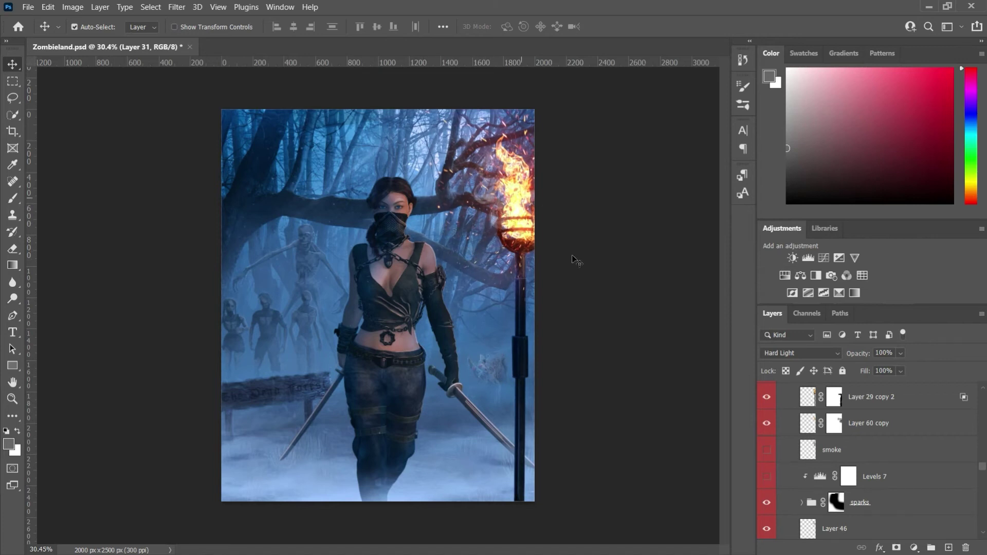
pyautogui.click(762, 474)
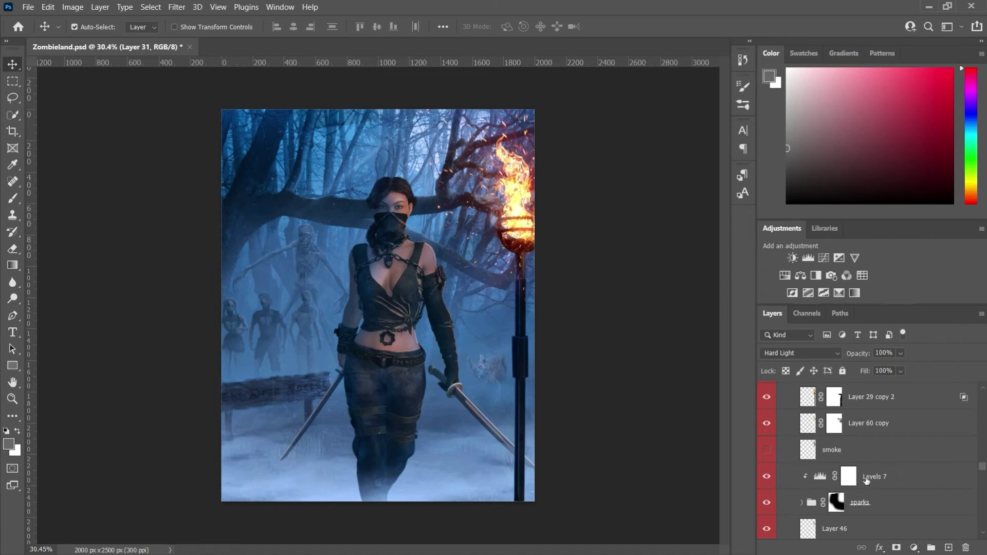
pyautogui.click(763, 452)
pyautogui.scroll(1, 882, 465)
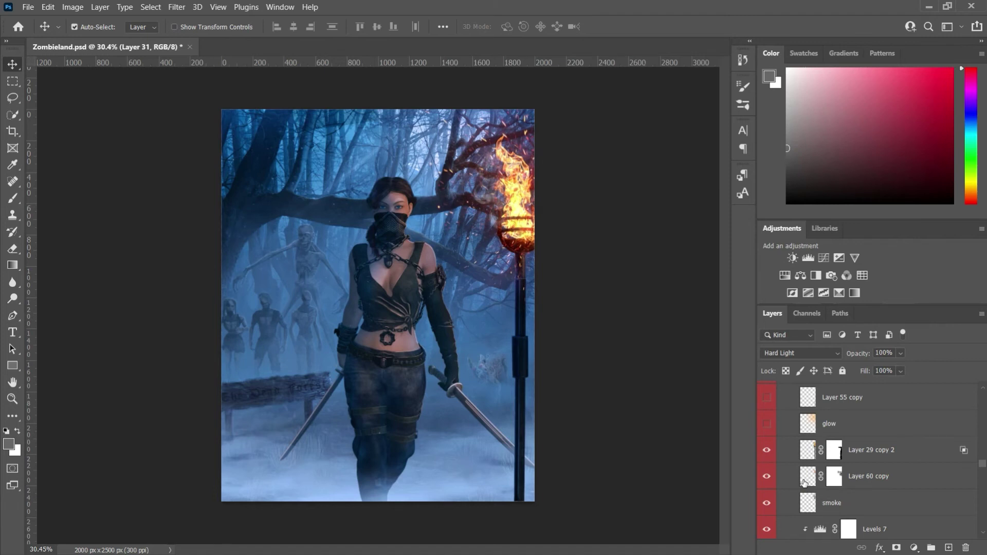
# Show the torch's glow layer and compare the image with and without Layer 55 copy.
pyautogui.scroll(2, 804, 482)
pyautogui.click(766, 476)
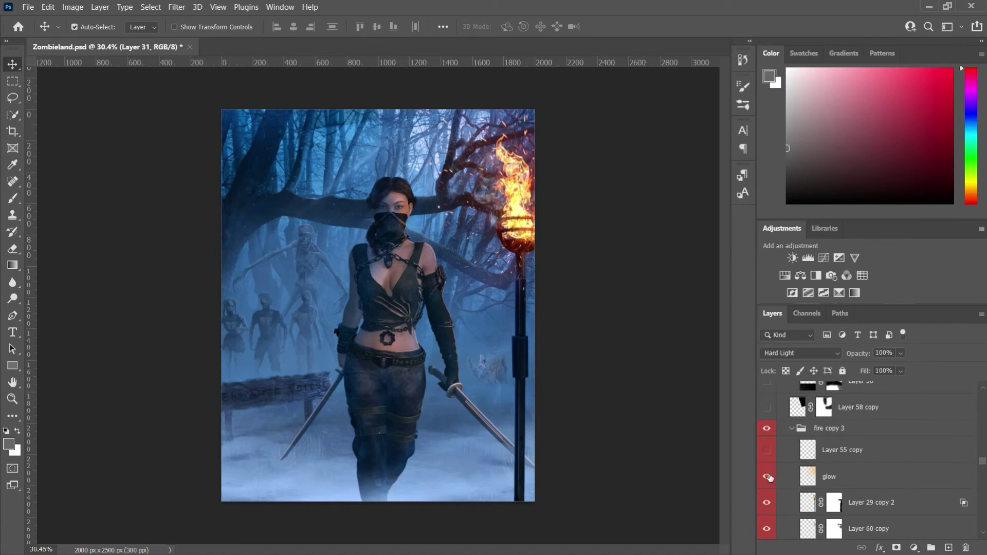
pyautogui.click(766, 448)
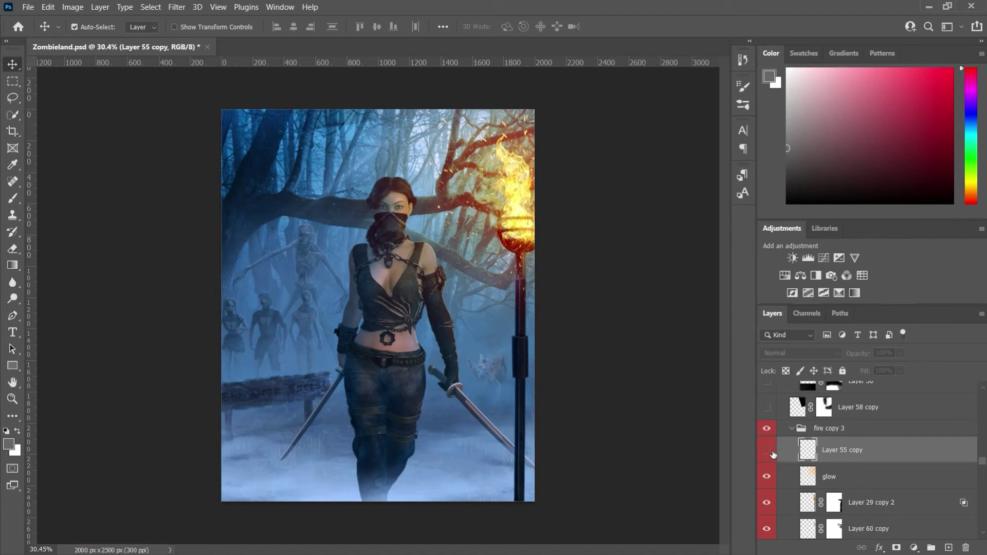
pyautogui.click(768, 451)
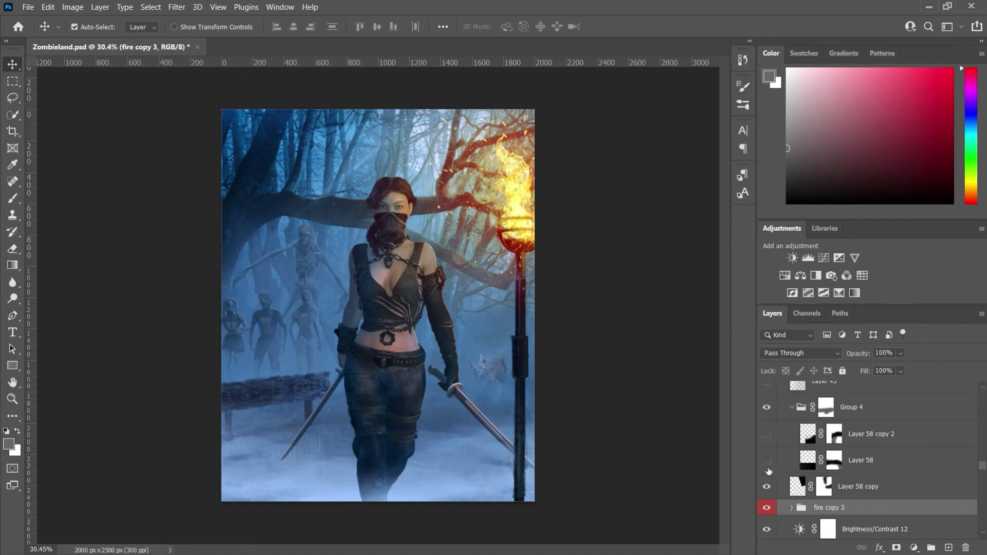
# Show Layer 58 and Layer 58 copy 2 in Group 4, and collapse the group.
pyautogui.click(767, 434)
pyautogui.scroll(1, 766, 429)
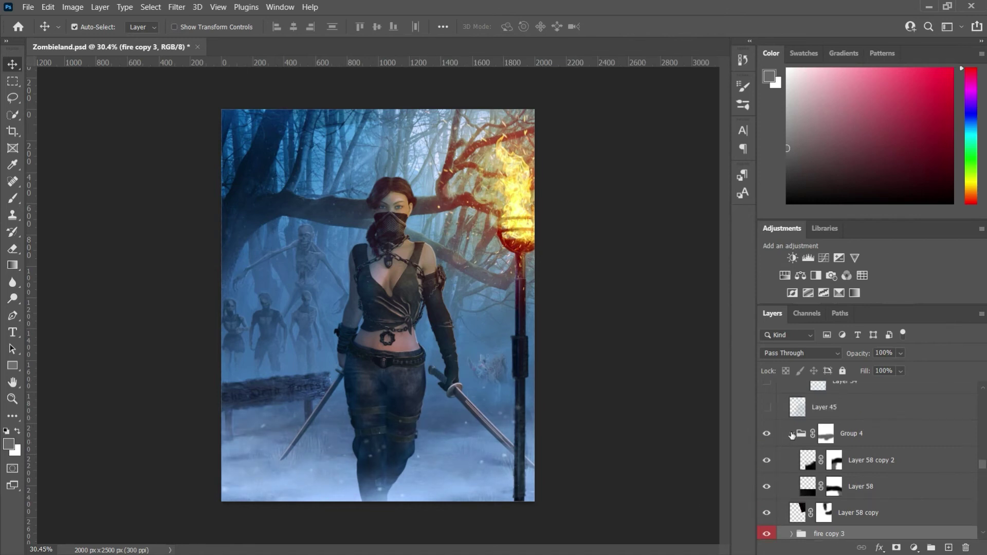
pyautogui.click(792, 434)
# Show the Layer 45 fog over the scene, comparing the image with and without it.
pyautogui.scroll(3, 791, 435)
pyautogui.click(766, 486)
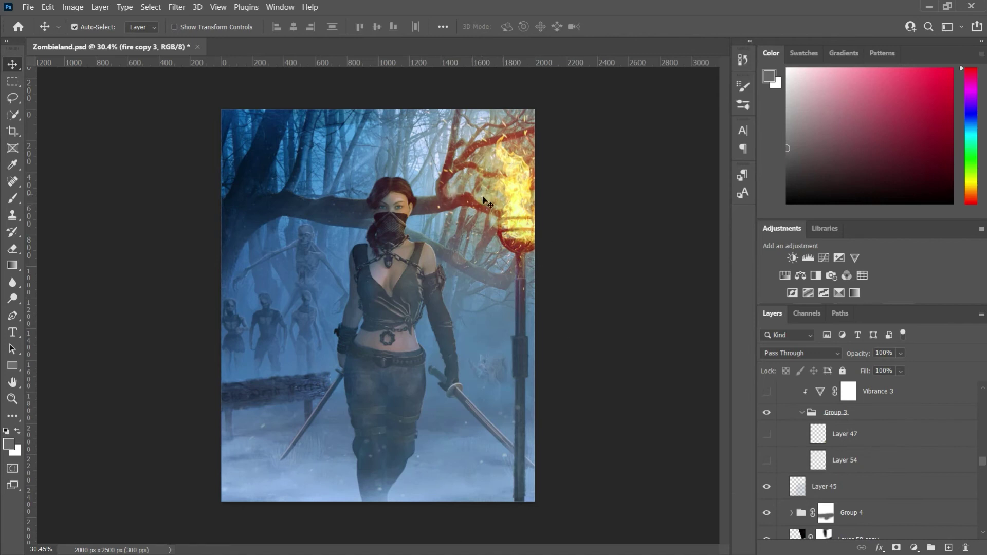
pyautogui.click(768, 487)
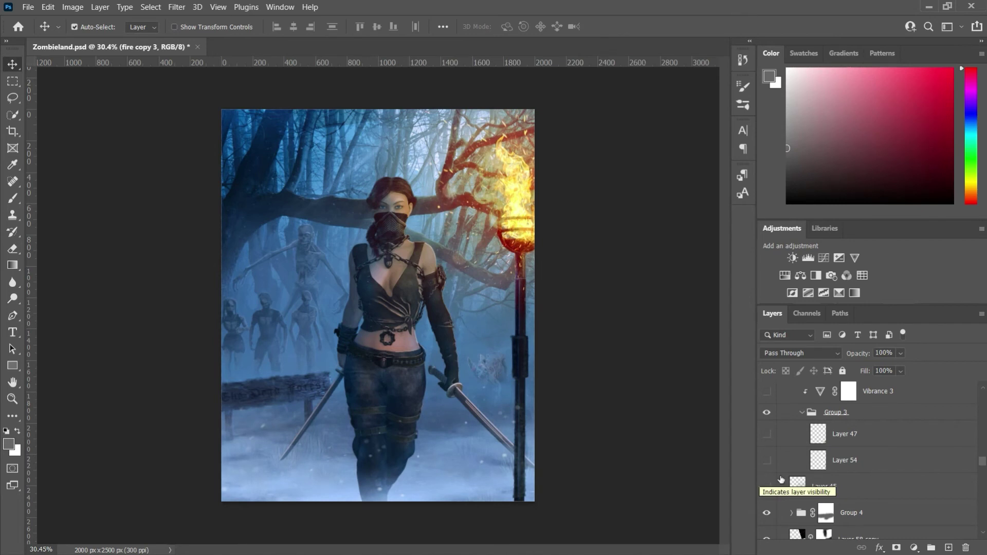
pyautogui.click(766, 486)
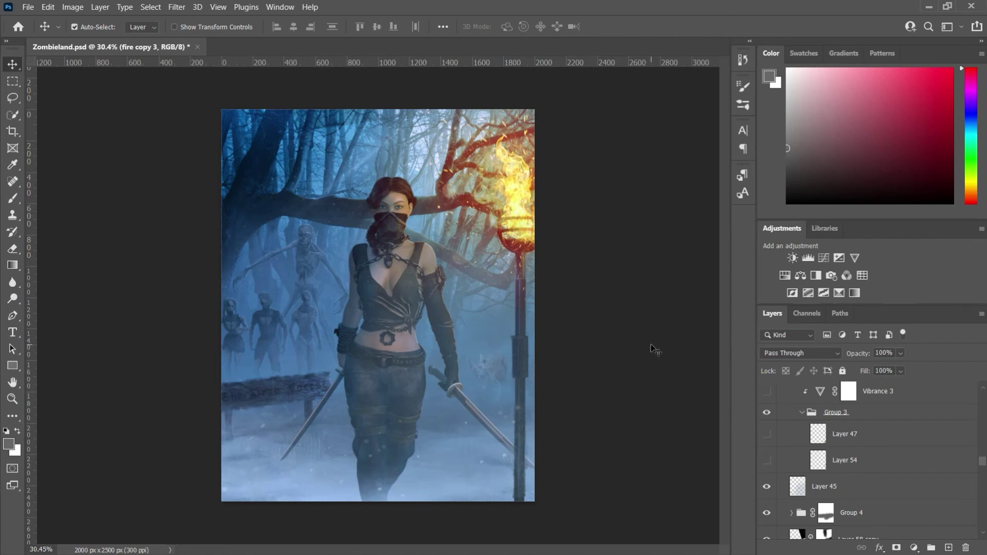
# Show the foreground plants on Layer 54 and Layer 47 in Group 3, and collapse the group.
pyautogui.click(766, 460)
pyautogui.click(767, 434)
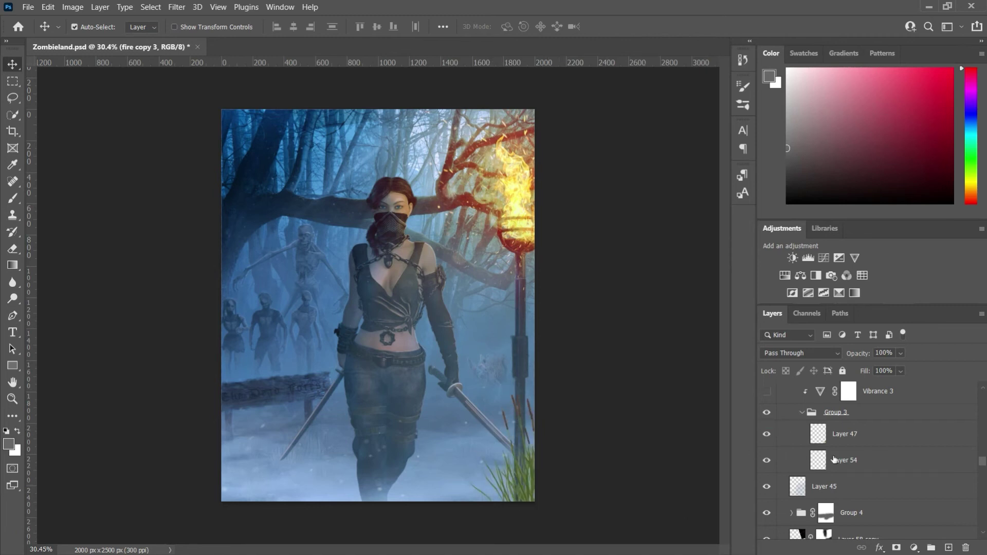
pyautogui.click(802, 413)
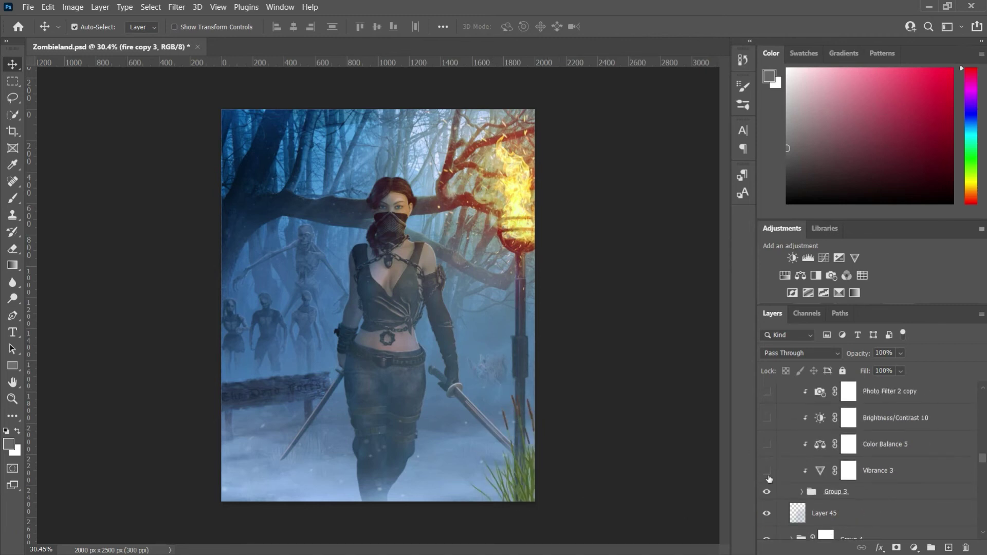
# Show Vibrance 3, Color Balance 5, Brightness/Contrast 10 and Photo Filter 2 copy on the plants, and collapse the plant group.
pyautogui.scroll(1, 853, 490)
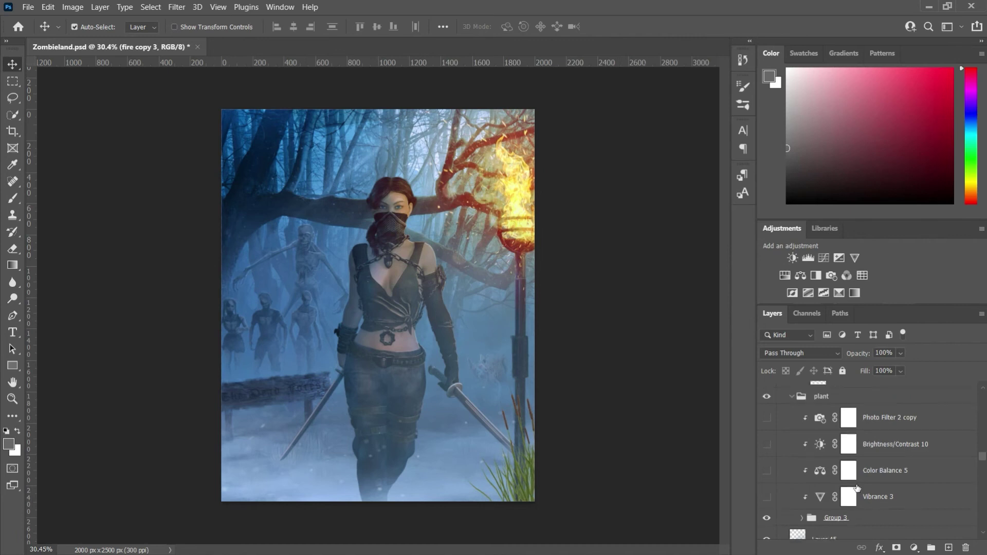
pyautogui.click(767, 496)
pyautogui.click(768, 471)
pyautogui.click(767, 446)
pyautogui.click(765, 419)
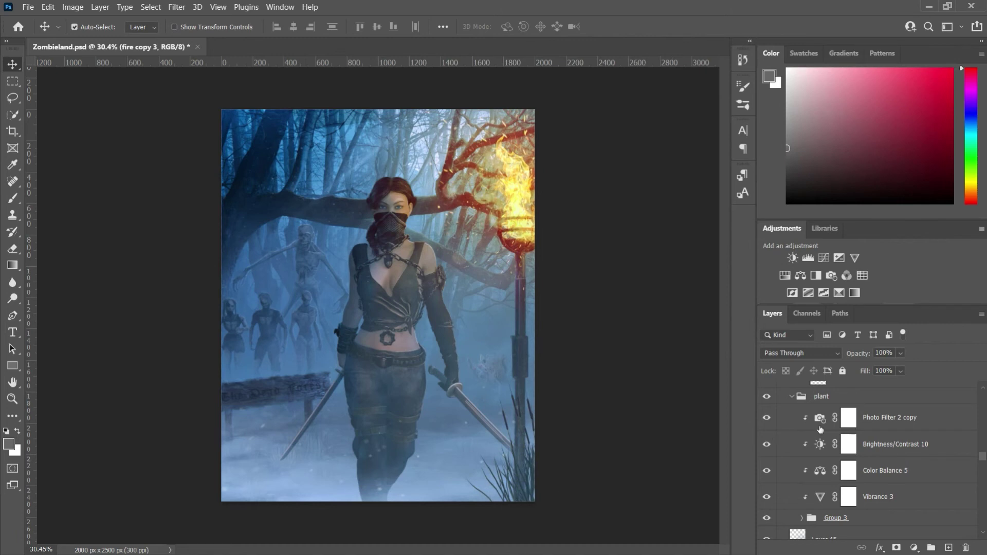
pyautogui.click(788, 402)
pyautogui.scroll(1, 842, 440)
# Show Layer 53 and Layer 47 with their clipped adjustments in the plant copy group, and collapse it.
pyautogui.scroll(3, 843, 439)
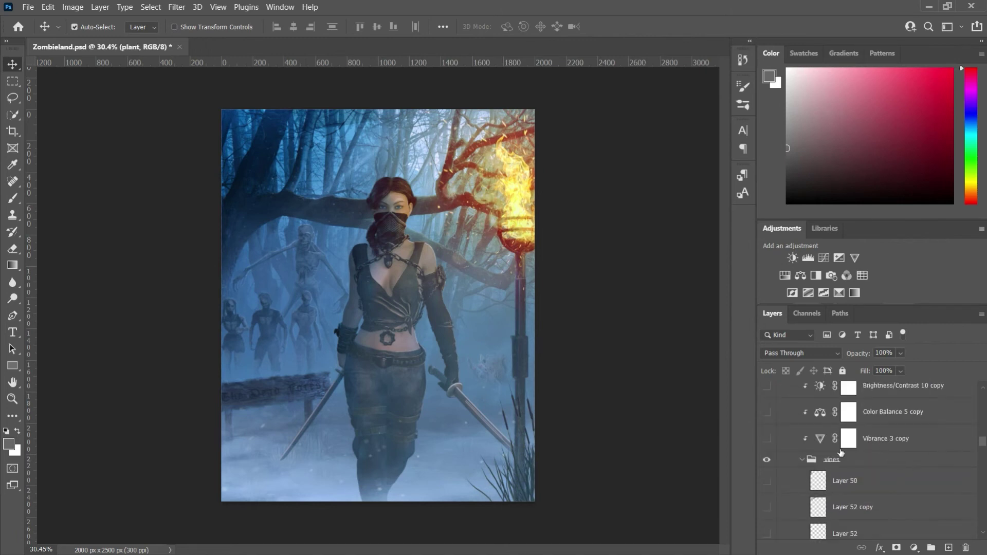
pyautogui.scroll(1, 854, 469)
pyautogui.scroll(4, 854, 469)
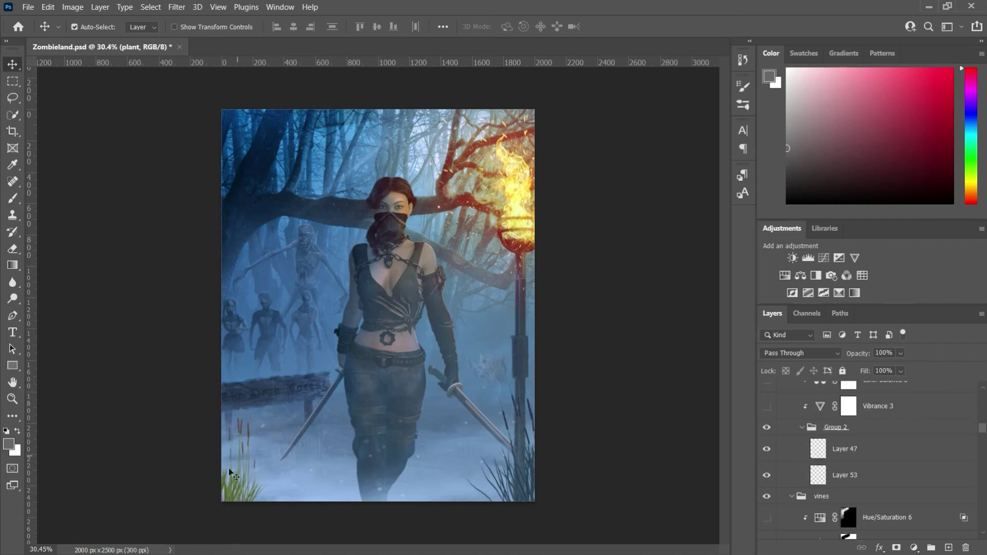
pyautogui.scroll(2, 931, 450)
pyautogui.scroll(2, 931, 449)
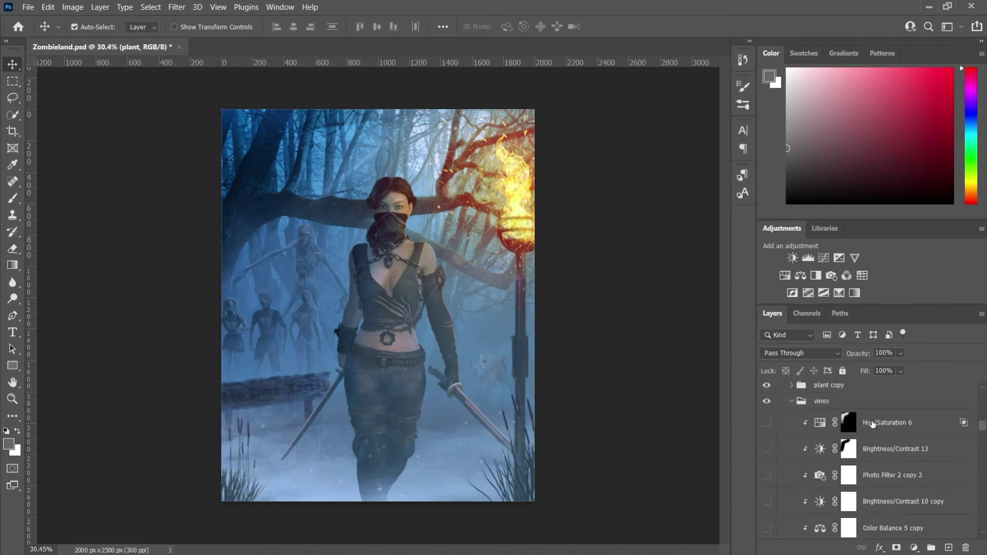
# Show the vines on Layer 49, Layer 49 copy, Layer 51, Layer 51 copy and Layer 51 copy 2.
pyautogui.scroll(-2, 872, 423)
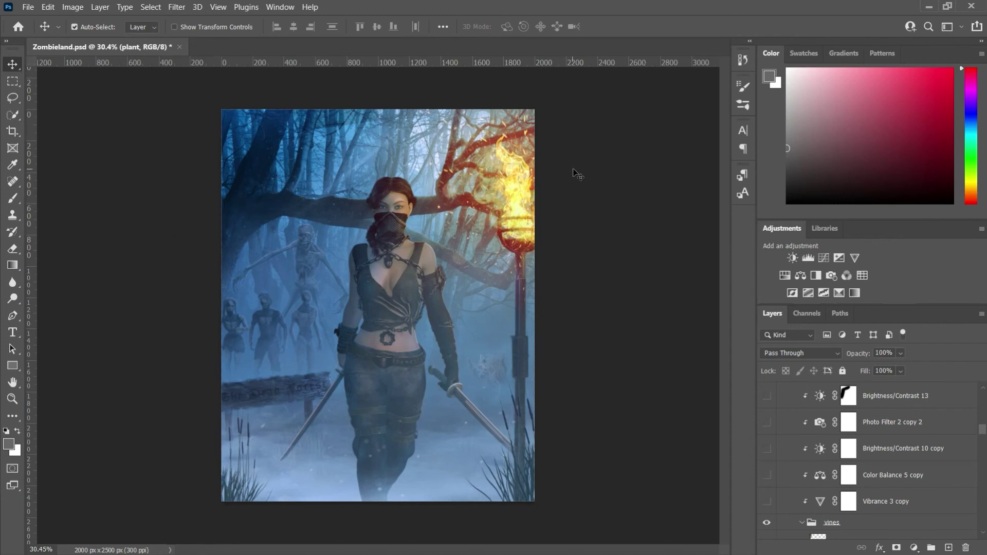
pyautogui.scroll(-6, 856, 456)
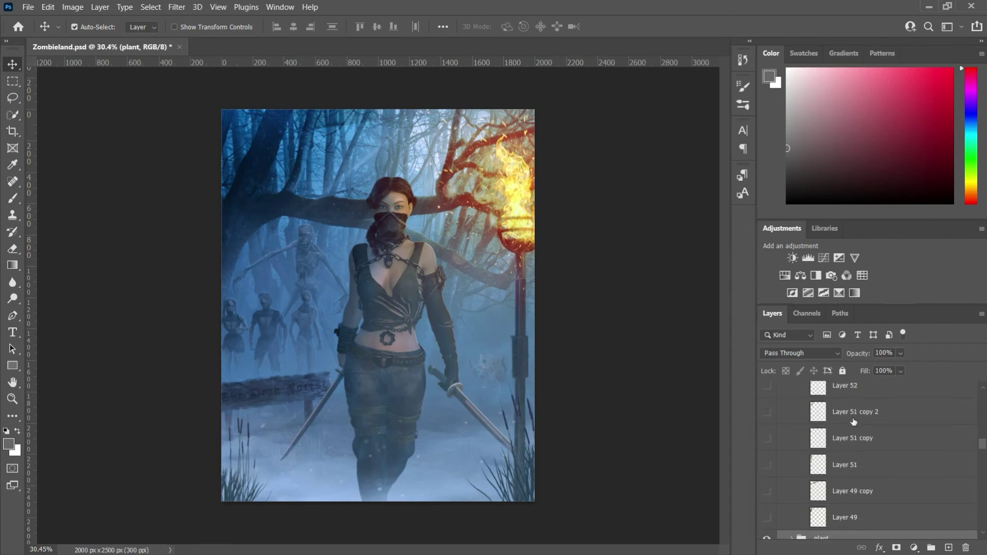
pyautogui.scroll(-1, 840, 489)
pyautogui.scroll(-1, 841, 488)
pyautogui.click(767, 492)
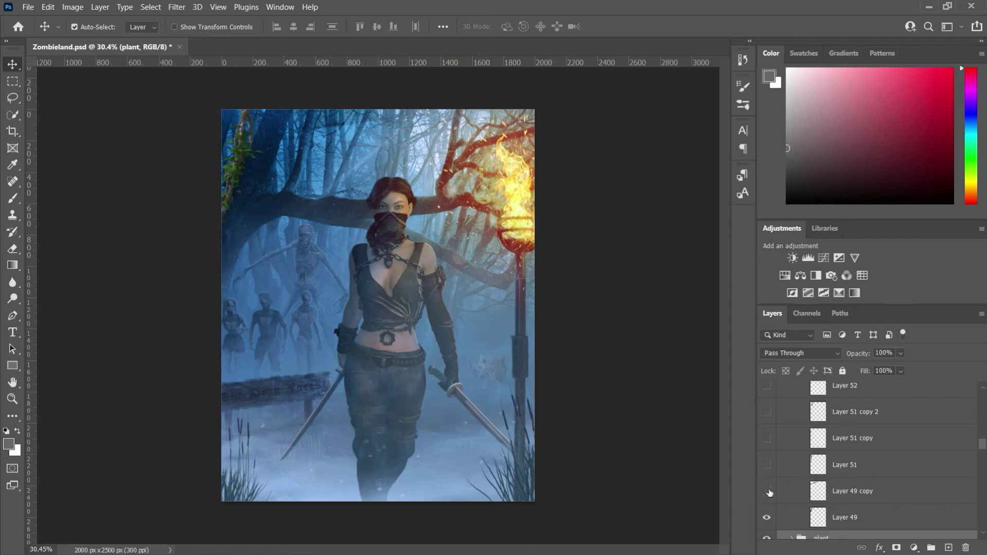
pyautogui.click(766, 464)
pyautogui.click(766, 438)
pyautogui.click(767, 412)
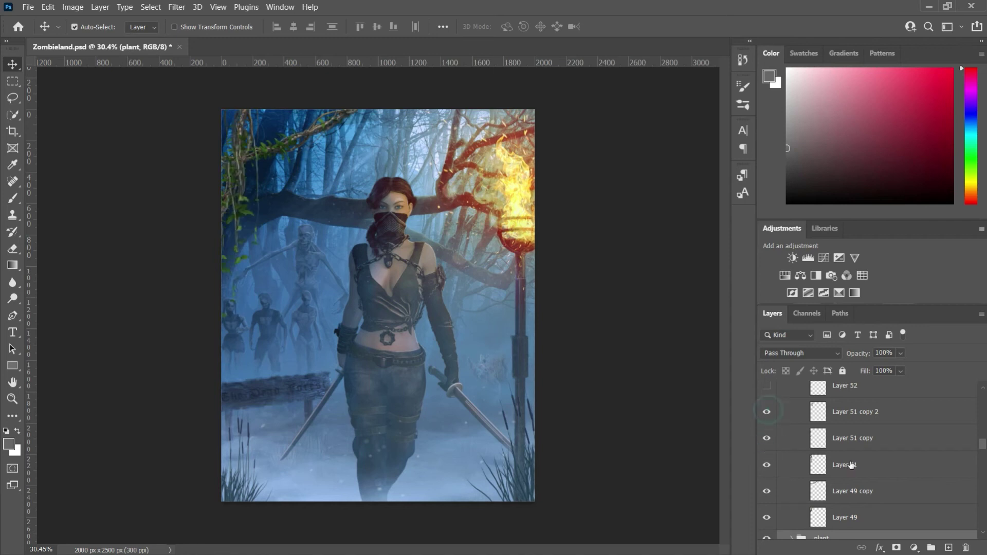
# Show the remaining vines on Layer 52, Layer 52 copy and Layer 50.
pyautogui.scroll(3, 853, 465)
pyautogui.click(767, 465)
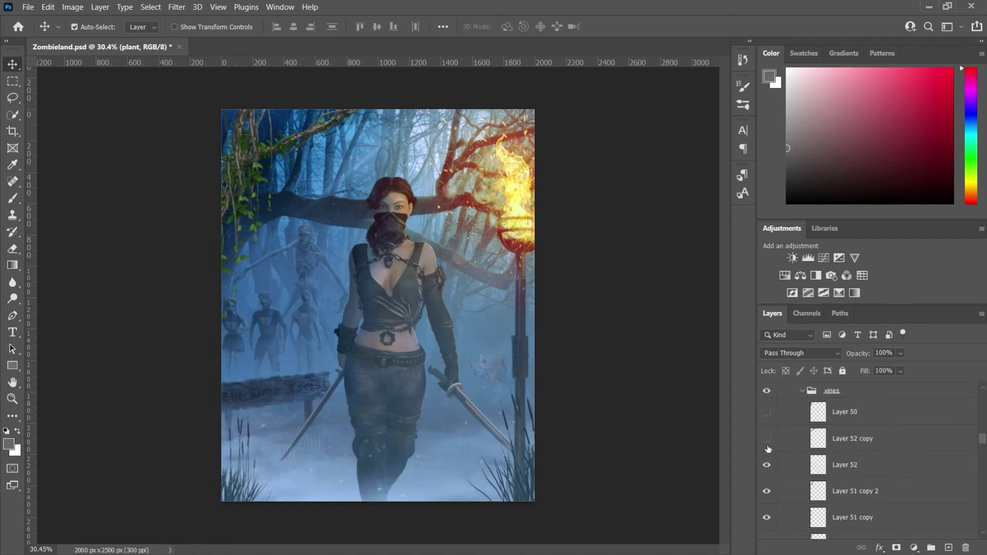
pyautogui.click(767, 438)
pyautogui.click(768, 412)
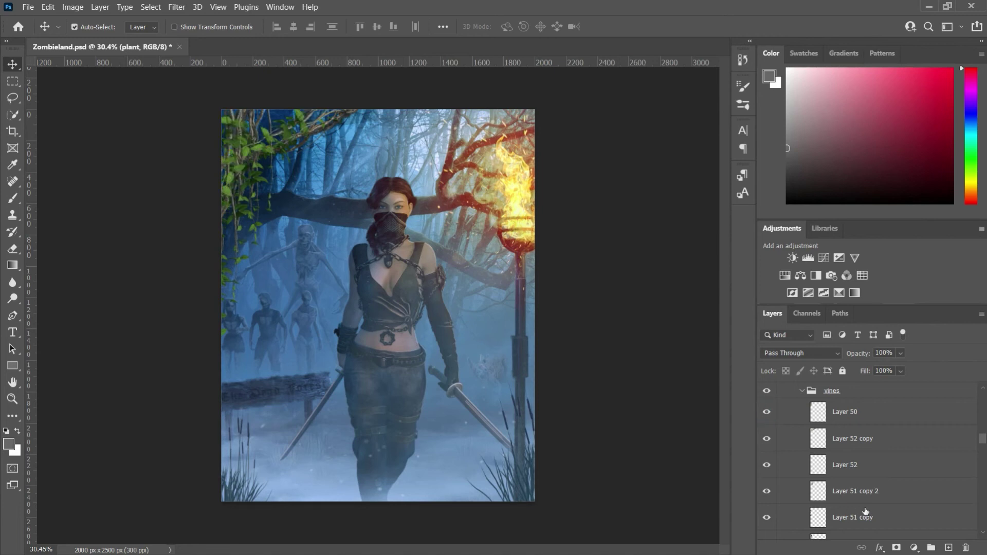
# Show Vibrance 3 copy, Color Balance 5 copy, Brightness/Contrast 10 copy and Photo Filter 2 copy 2 on the vines, with the inner vines group collapsed.
pyautogui.scroll(3, 865, 512)
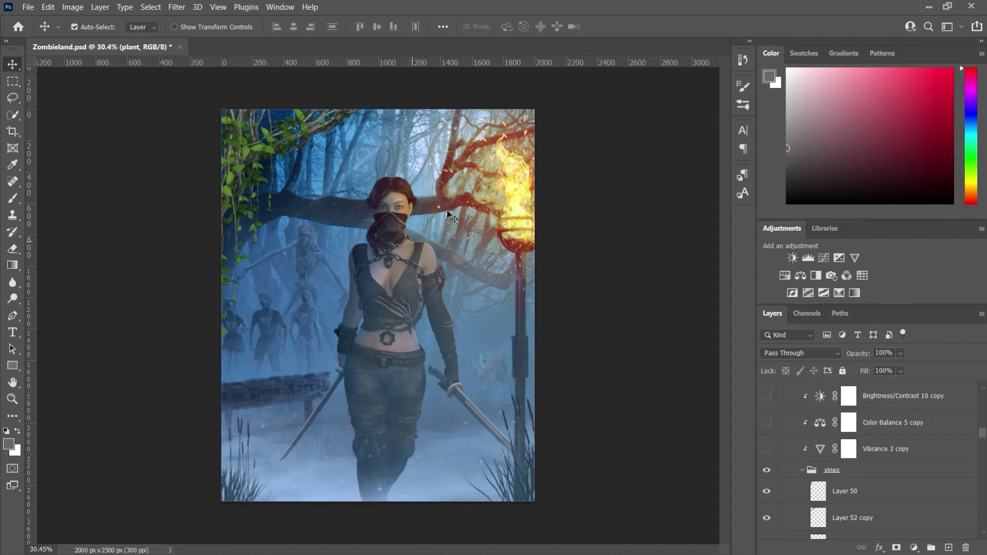
pyautogui.scroll(3, 843, 503)
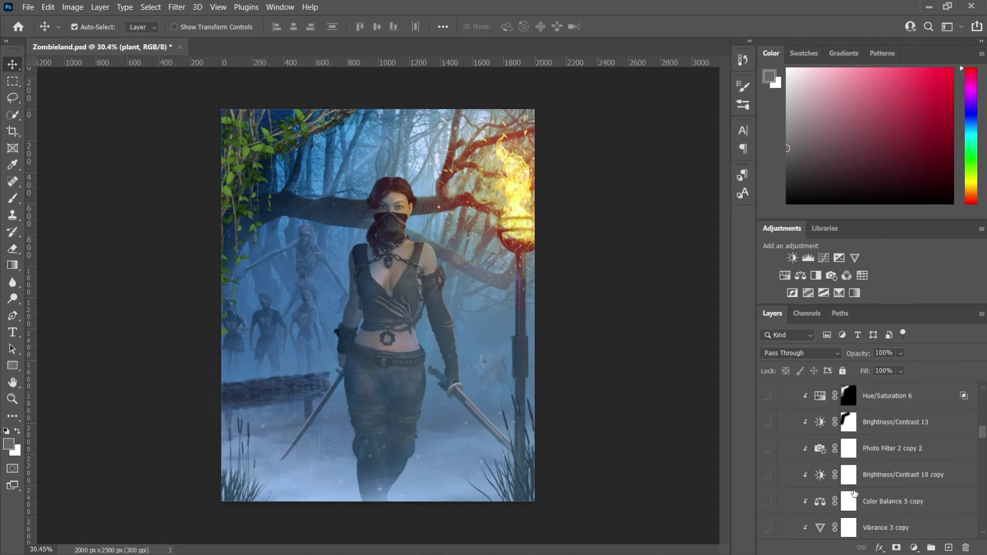
pyautogui.scroll(-1, 854, 494)
pyautogui.click(766, 501)
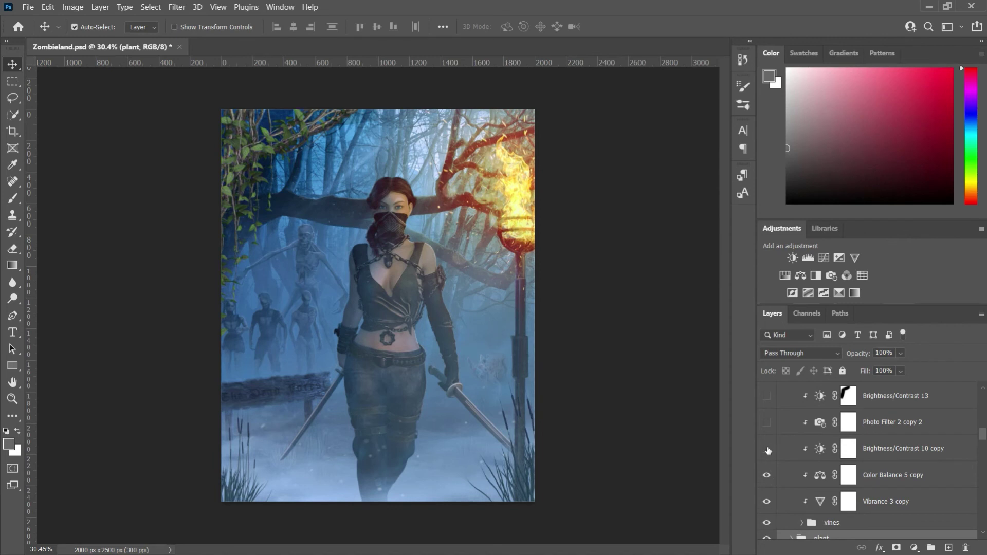
pyautogui.click(766, 448)
pyautogui.click(766, 422)
# Show the masked Brightness/Contrast 13 and Hue/Saturation 6 adjustments in the vines group.
pyautogui.scroll(2, 831, 452)
pyautogui.click(766, 448)
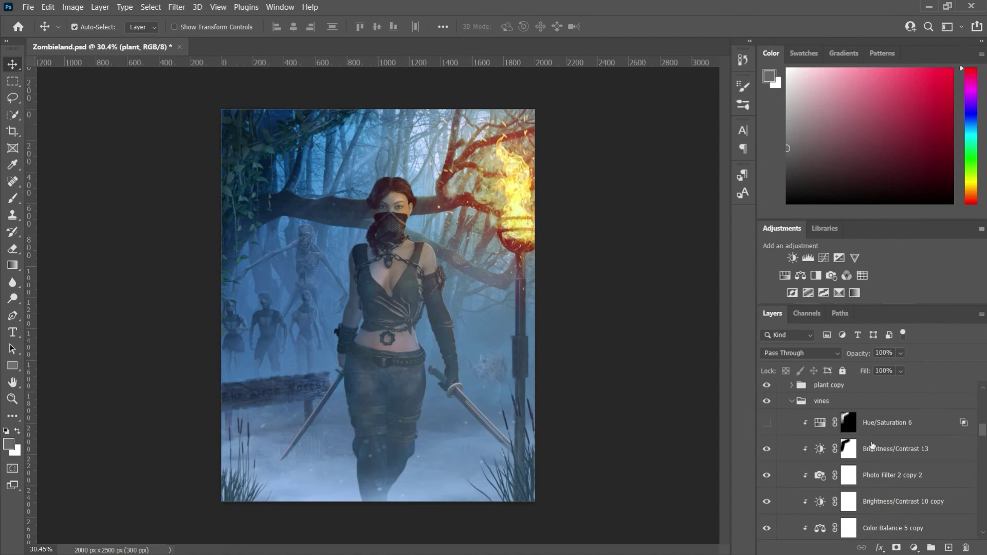
pyautogui.click(767, 424)
pyautogui.scroll(-5, 794, 404)
pyautogui.scroll(-5, 851, 428)
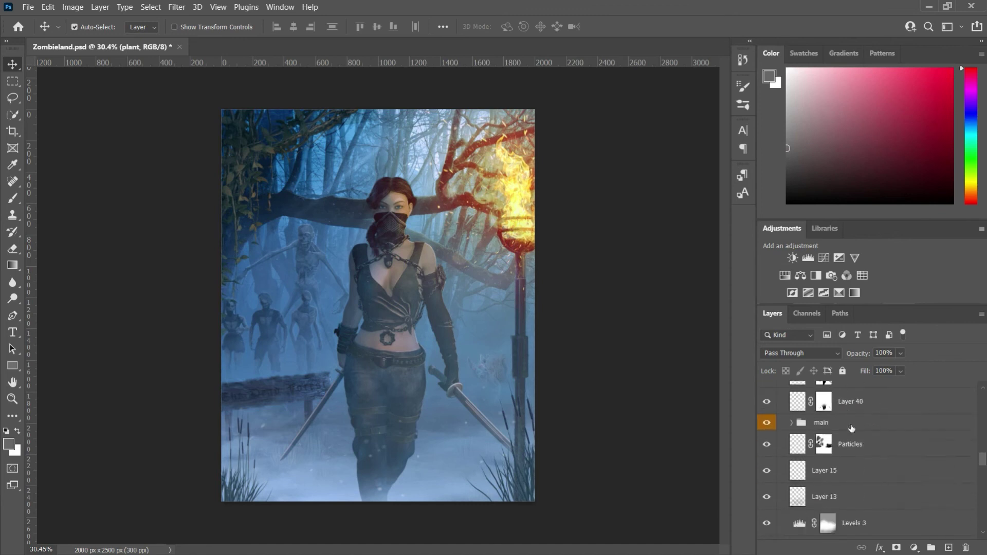
pyautogui.click(766, 417)
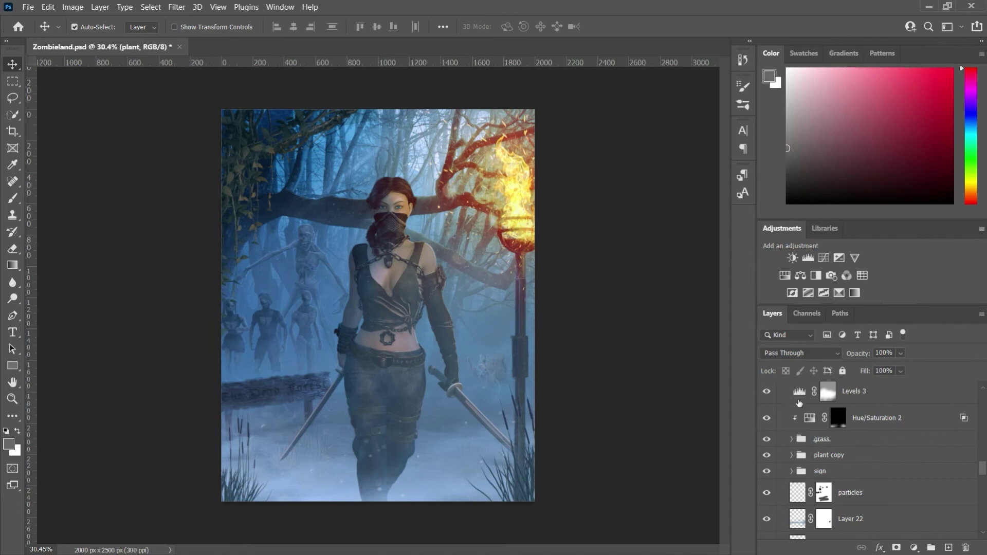
# Show the particles layer above the plants and the Vinette, Vinette copy and Vinette copy 2 layers in Group 1.
pyautogui.scroll(8, 801, 456)
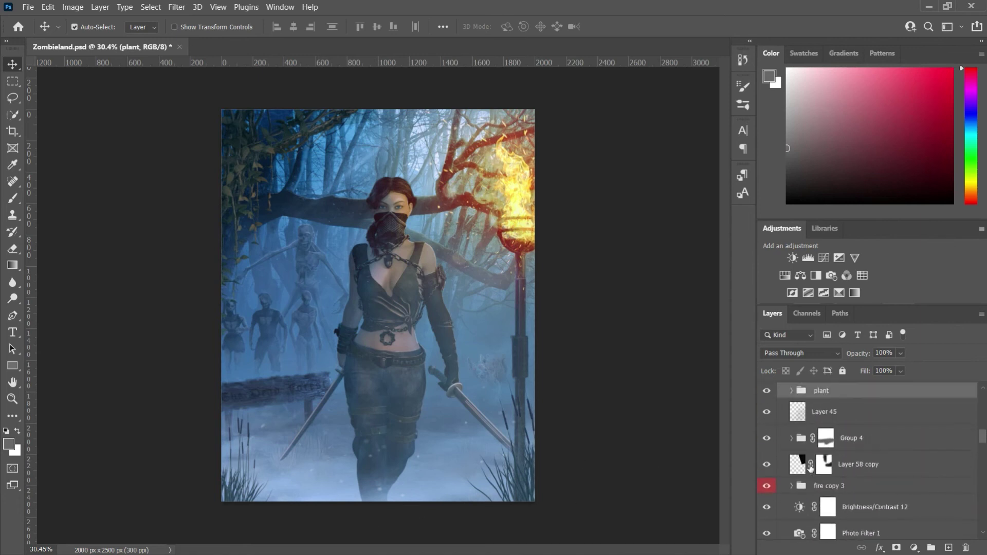
pyautogui.scroll(5, 817, 465)
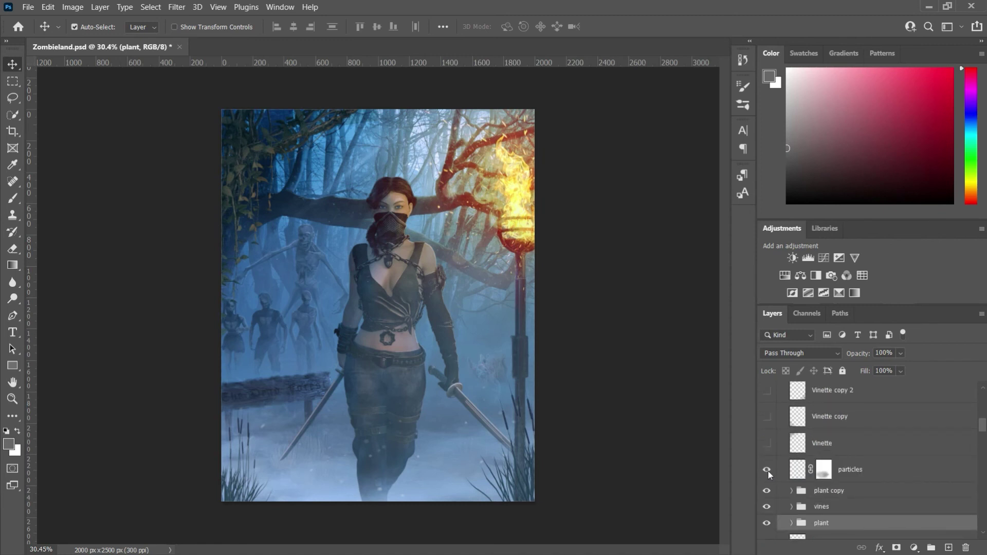
pyautogui.scroll(1, 860, 462)
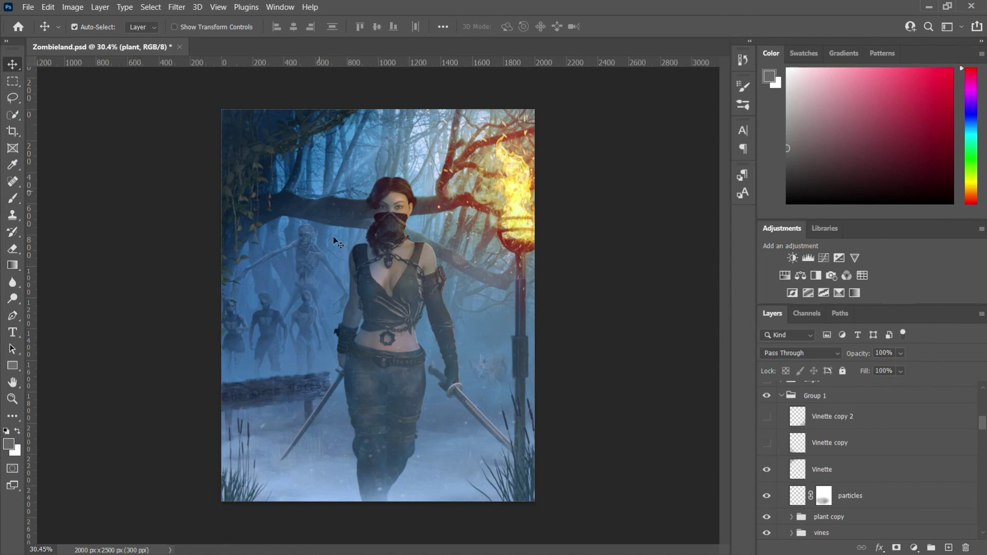
pyautogui.click(771, 444)
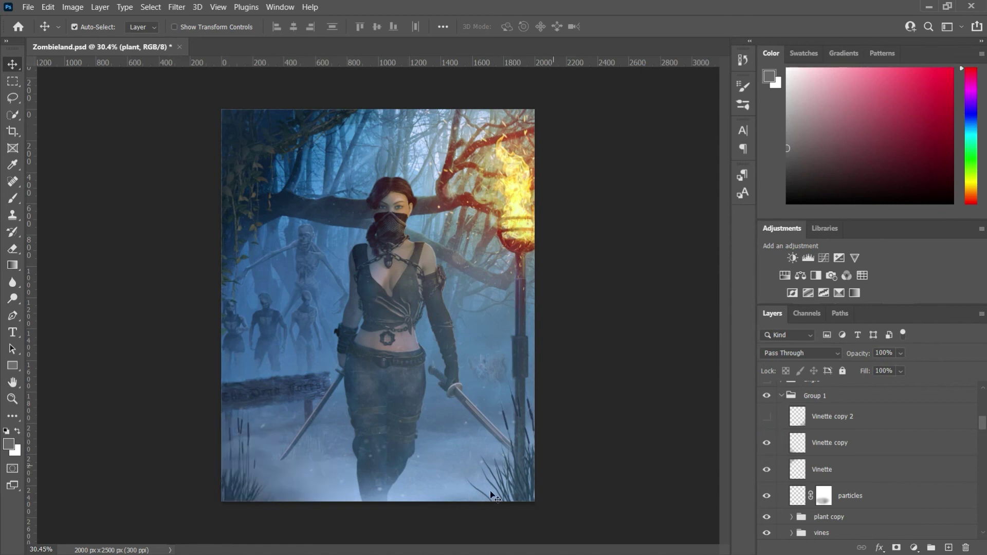
pyautogui.click(766, 416)
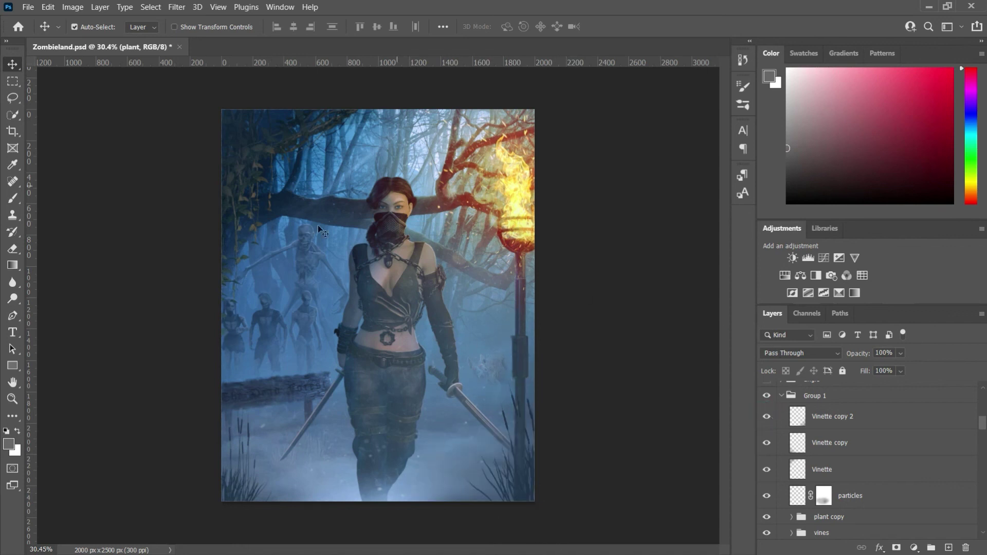
# Collapse Group 1 and show the angle group with the tilted version of the composite.
pyautogui.click(782, 395)
pyautogui.click(781, 505)
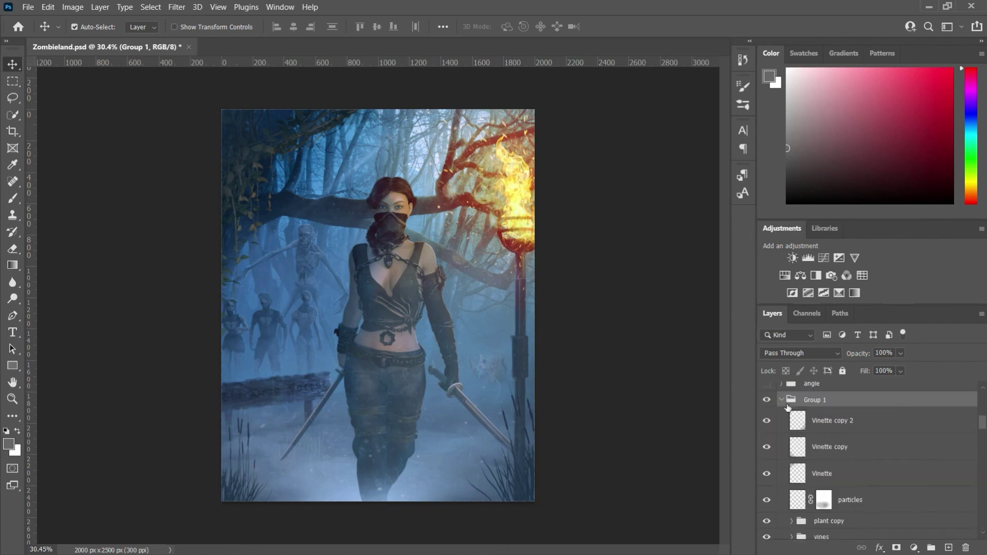
pyautogui.click(781, 401)
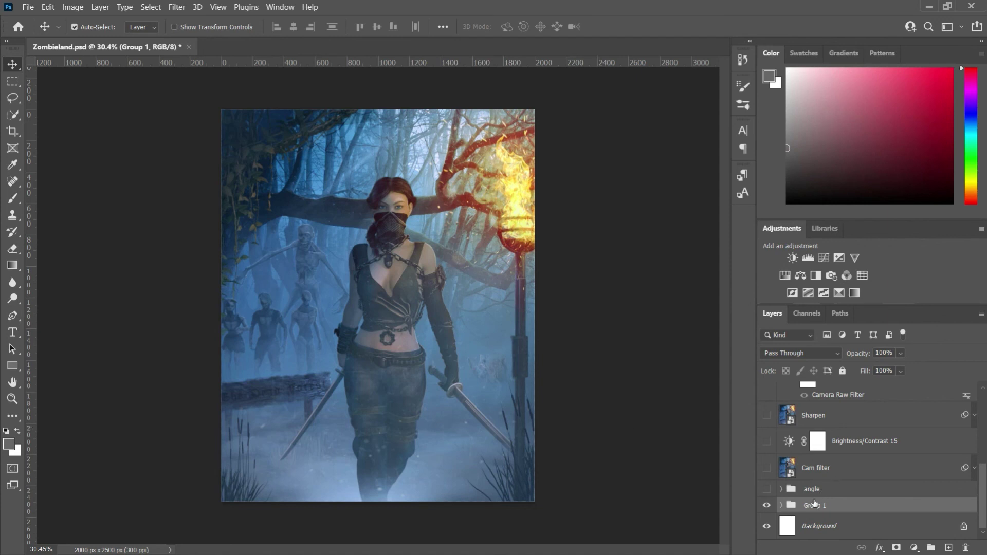
pyautogui.click(766, 491)
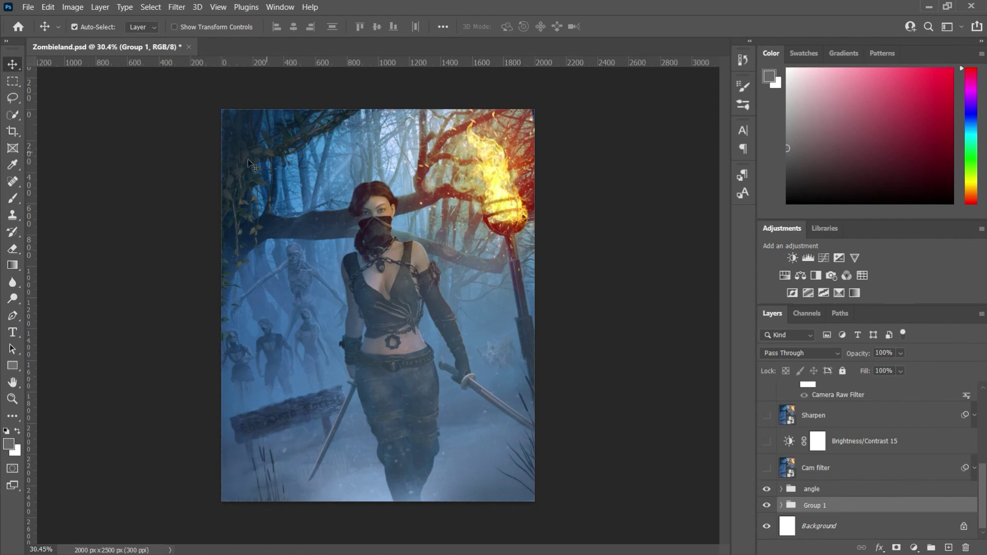
pyautogui.click(825, 491)
# Show the Cam filter and Brightness/Contrast 15 layers and check the adjustment's brightness and contrast settings.
pyautogui.click(842, 473)
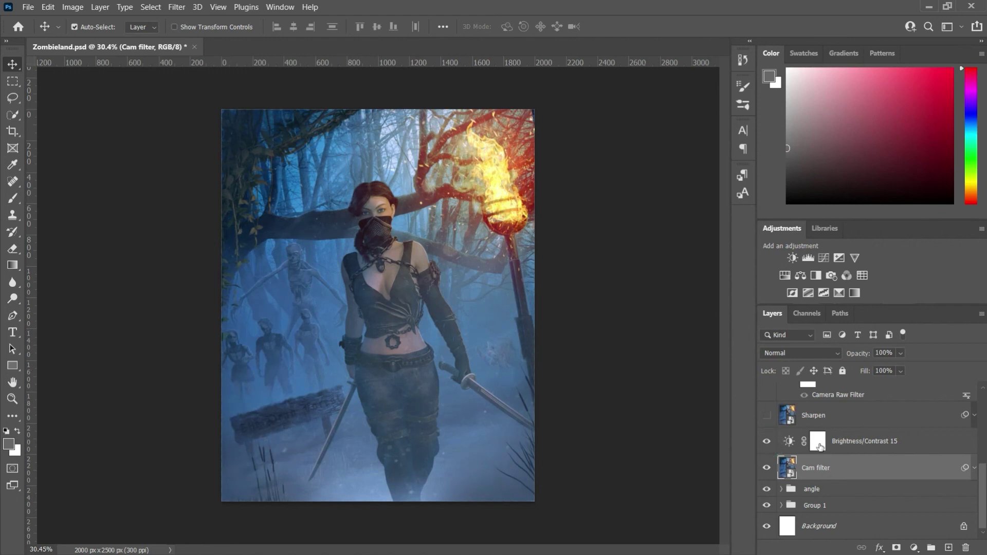
pyautogui.doubleClick(794, 439)
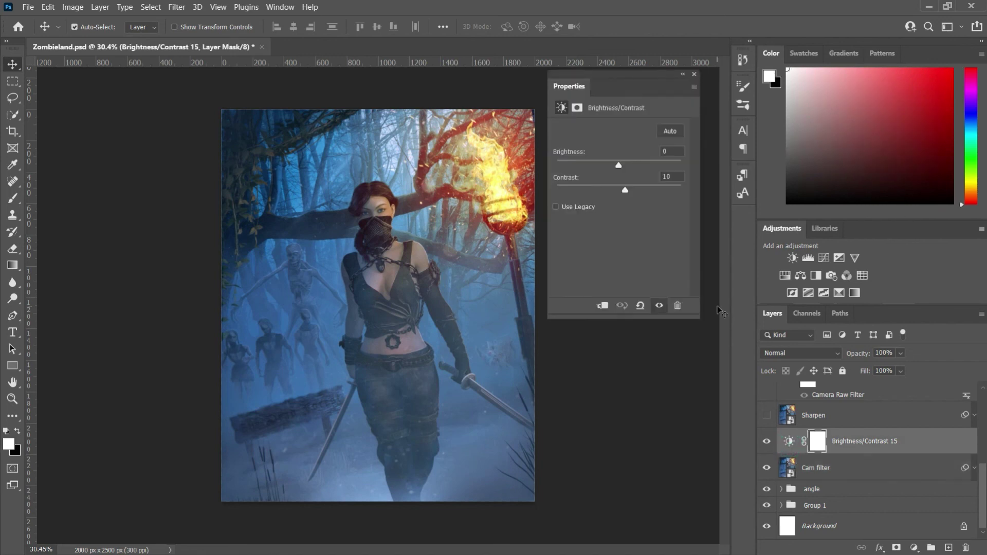
pyautogui.click(695, 75)
# Show the masked Sharpen copy layer while examining the woman's face and upper body up close.
pyautogui.scroll(3, 808, 481)
pyautogui.moveTo(362, 217); pyautogui.dragTo(457, 198)
pyautogui.scroll(1, 510, 252)
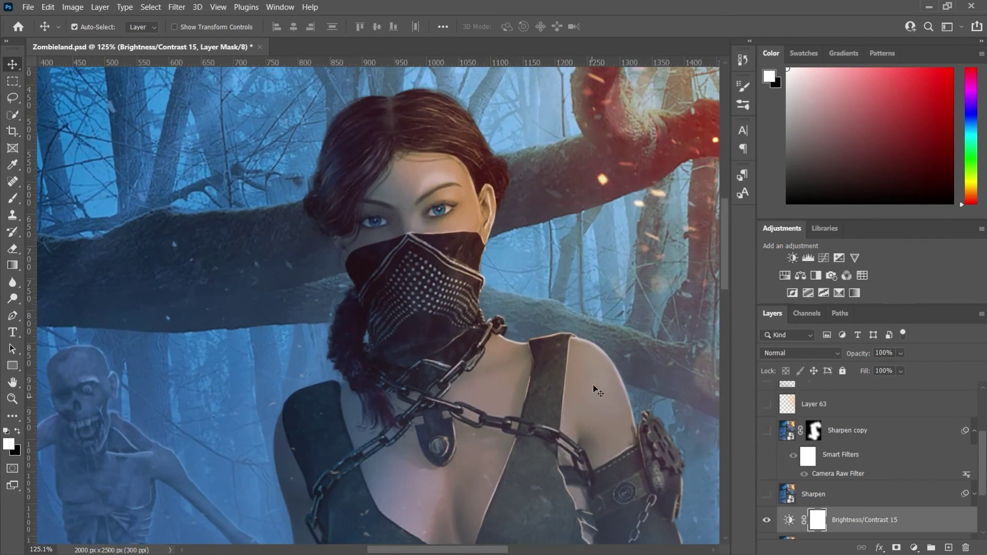
pyautogui.click(767, 430)
pyautogui.click(771, 431)
# Show Layer 63, Layer 64 and Brightness/Contrast 16 with the whole composite in view.
pyautogui.hotkey('ctrl', '0')
pyautogui.scroll(3, 854, 447)
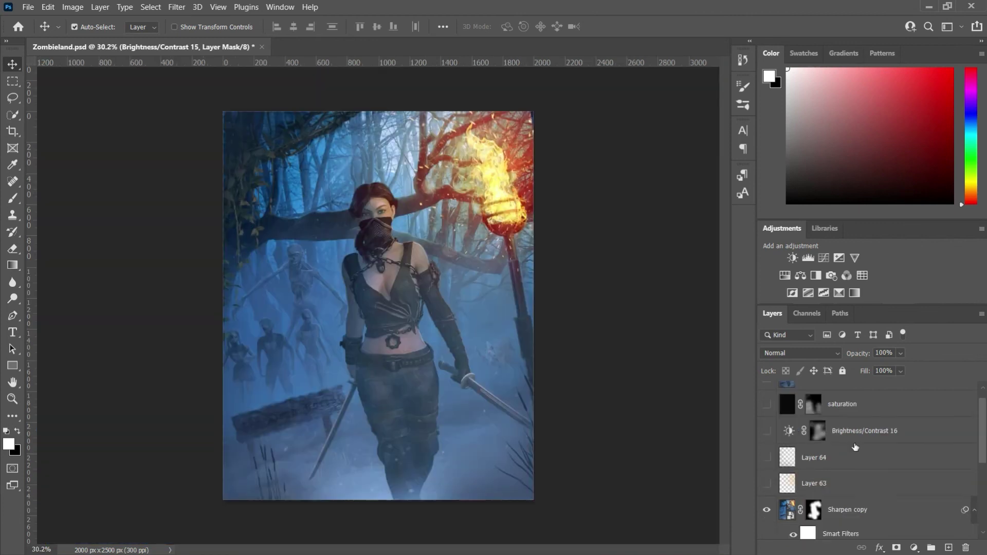
pyautogui.click(768, 457)
pyautogui.click(766, 431)
pyautogui.scroll(1, 829, 472)
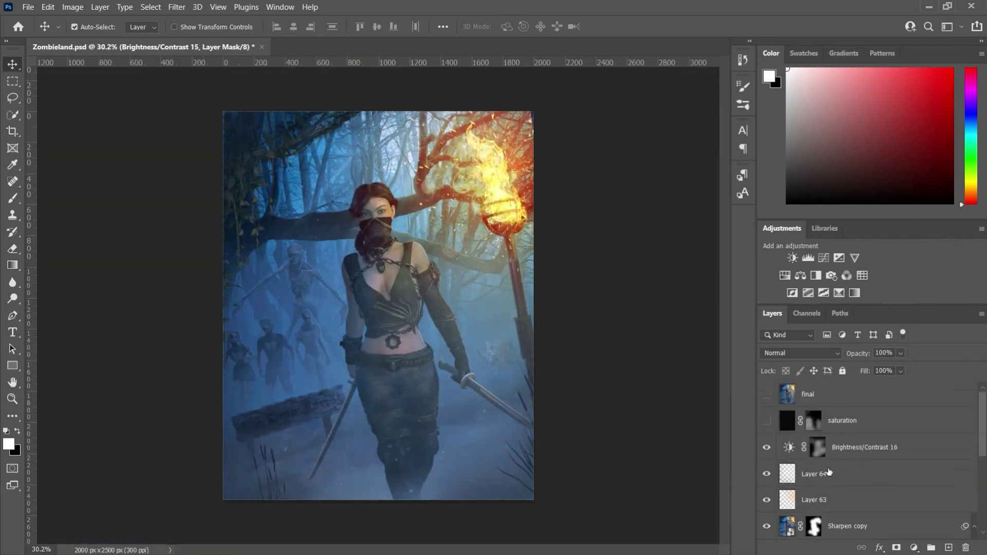
# Show the saturation layer, compare the image with and without it, and show the final layer.
pyautogui.click(766, 420)
pyautogui.click(766, 421)
pyautogui.click(766, 421)
pyautogui.click(767, 394)
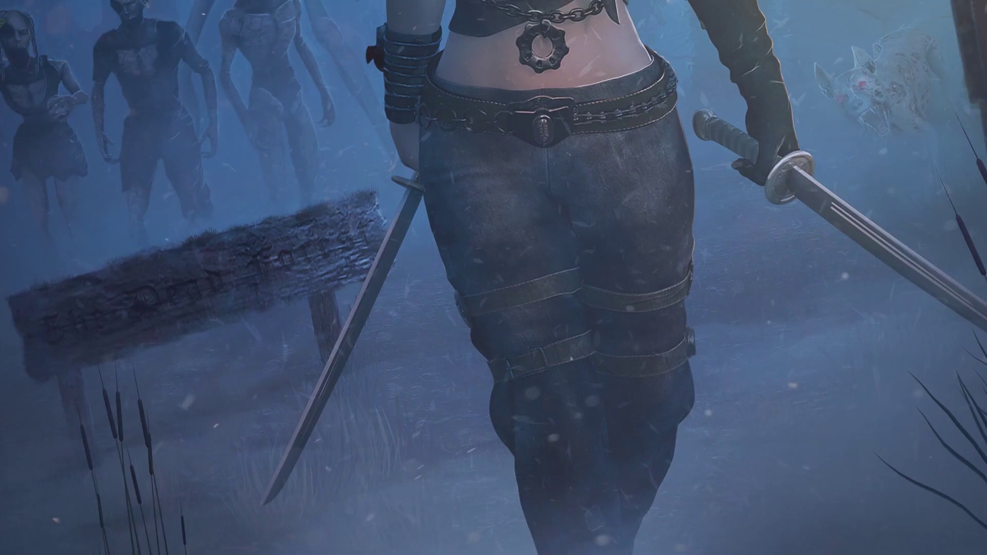